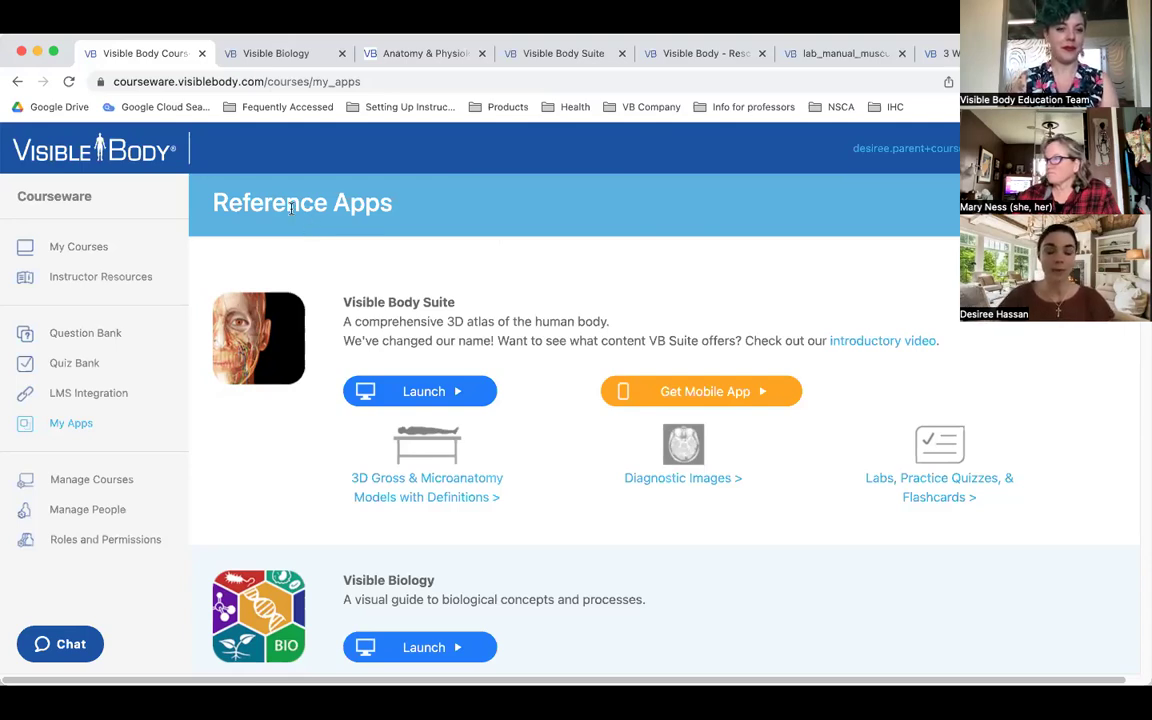
Step: Review the Reference Apps offered in Courseware, from Visible Body Suite through Physiology Animations
scroll(484, 262, down, 1)
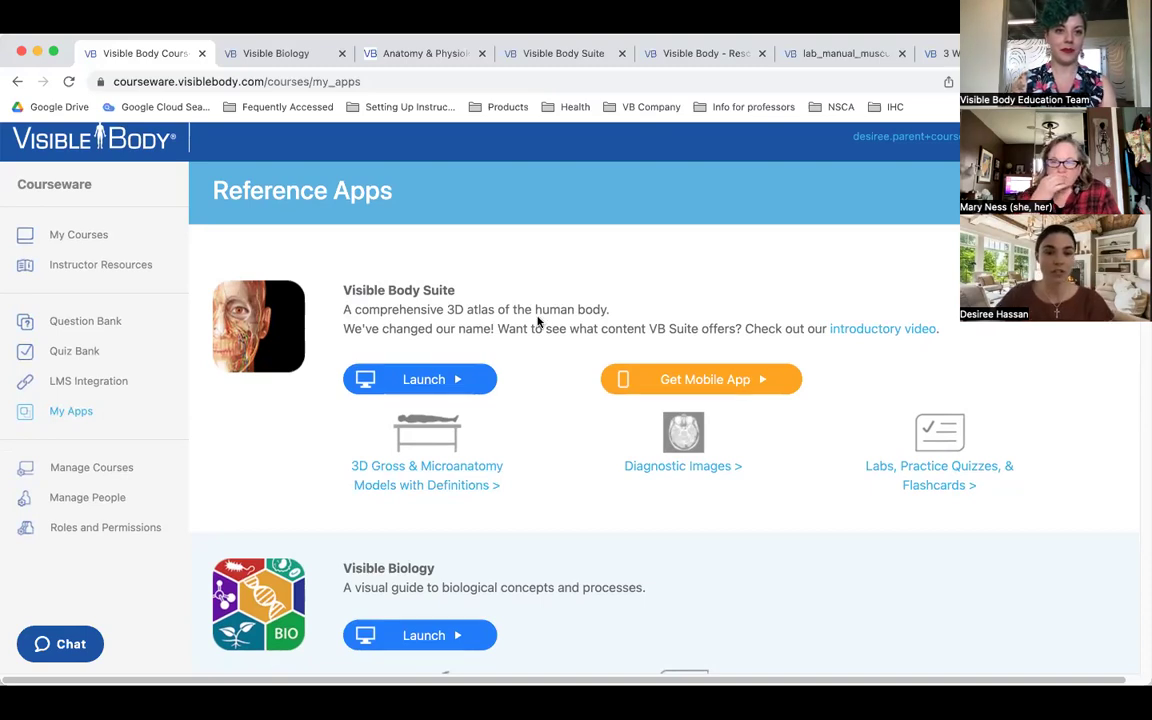
scroll(538, 321, down, 2)
scroll(450, 430, down, 1)
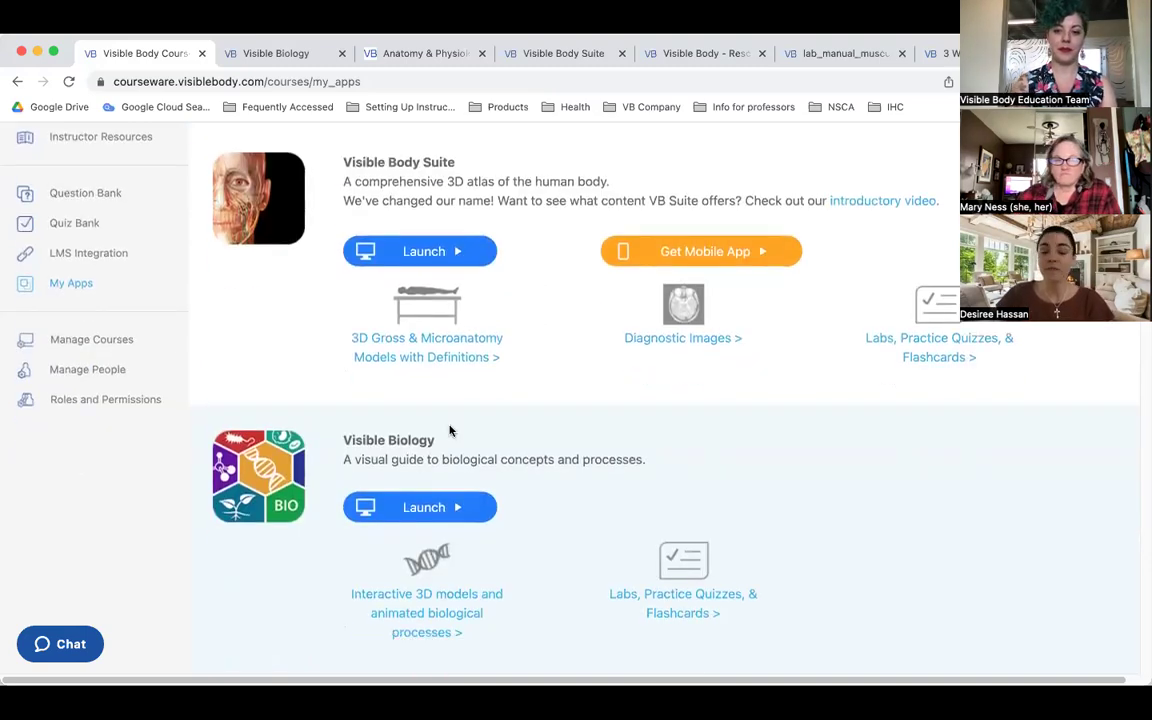
scroll(450, 430, down, 2)
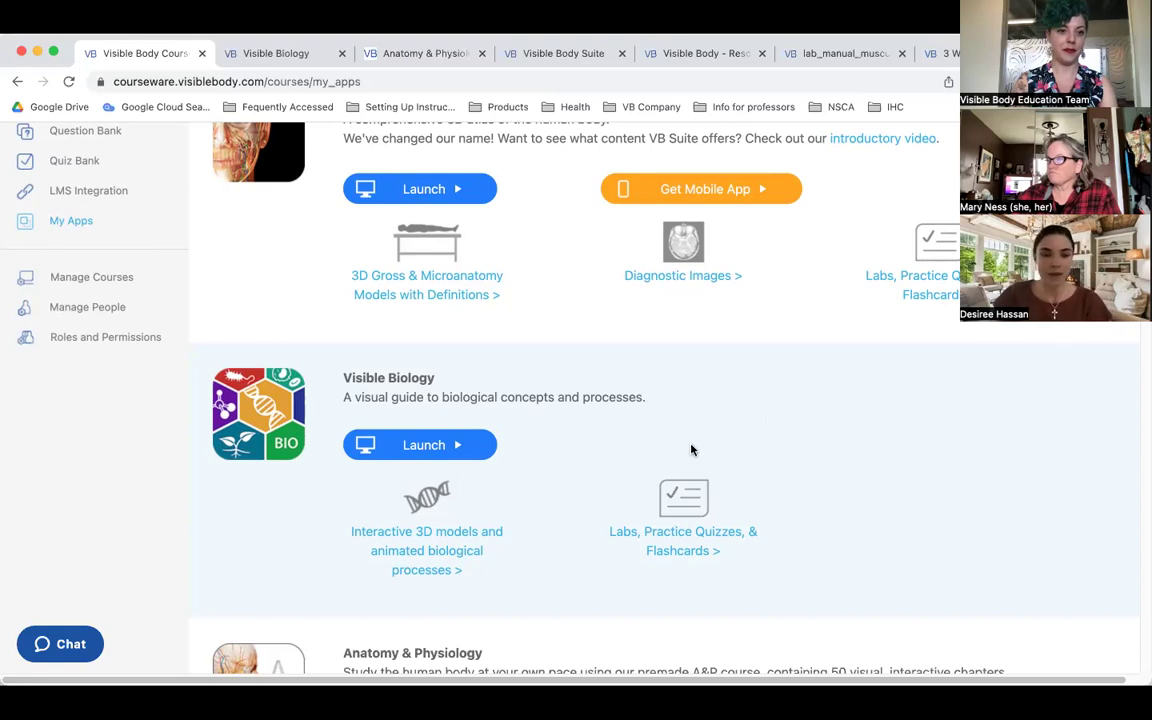
scroll(620, 440, down, 3)
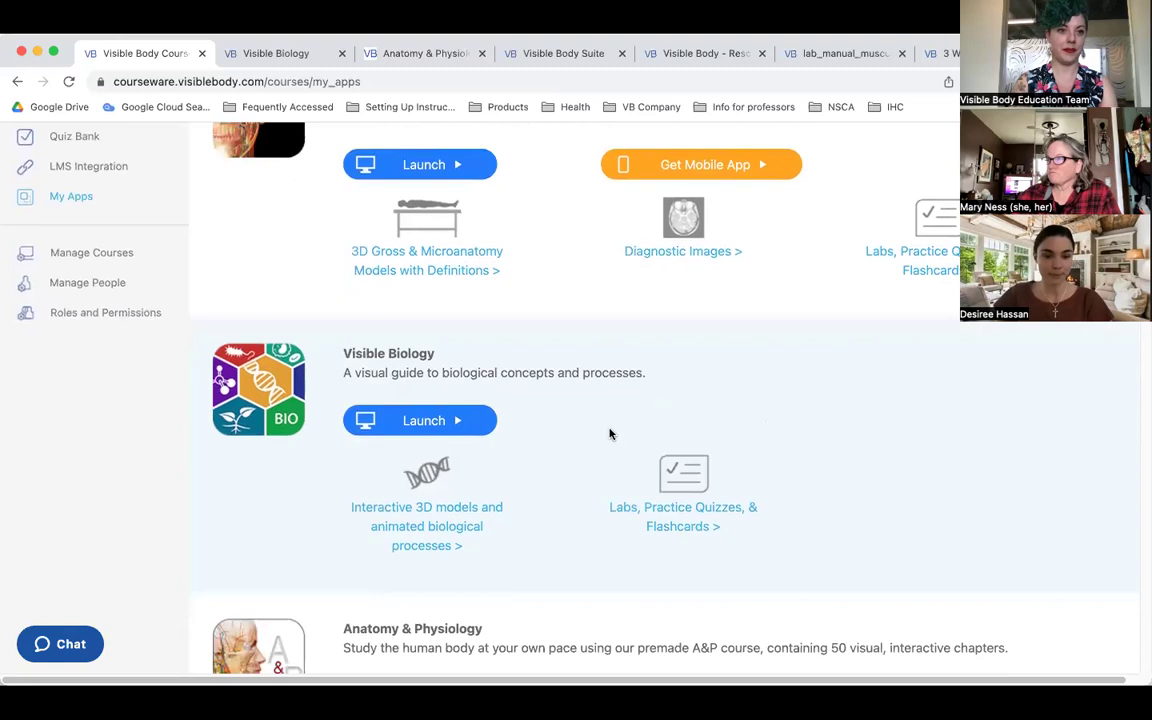
scroll(607, 420, down, 2)
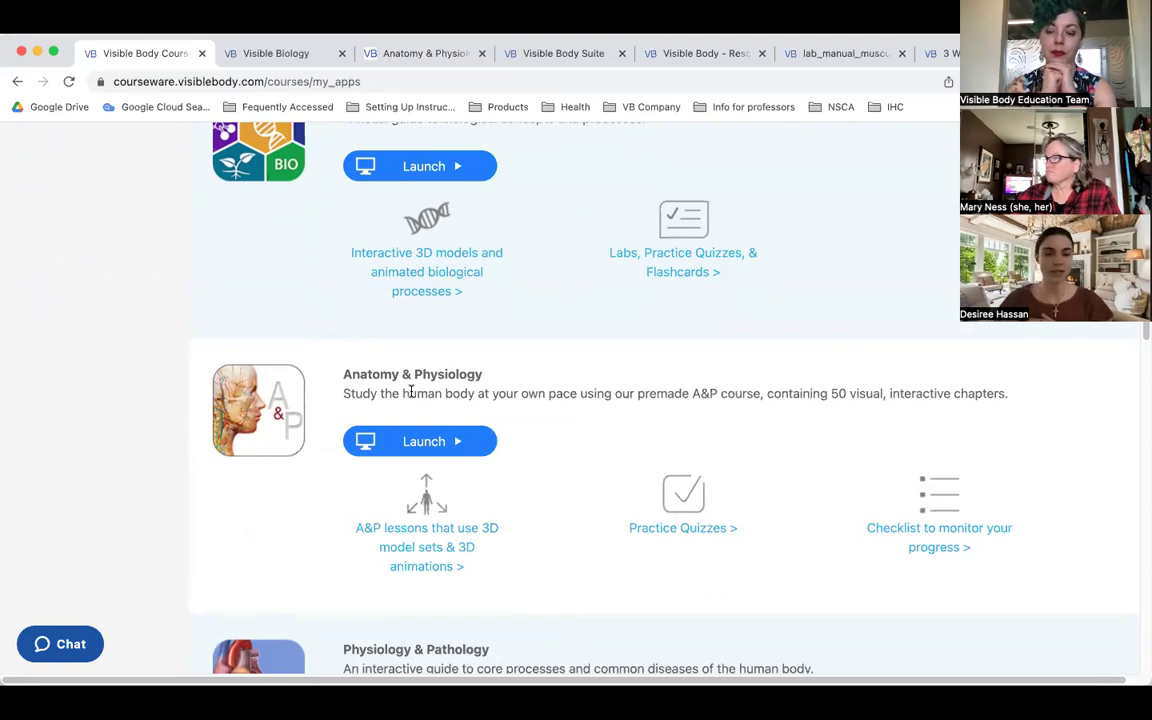
scroll(532, 450, down, 4)
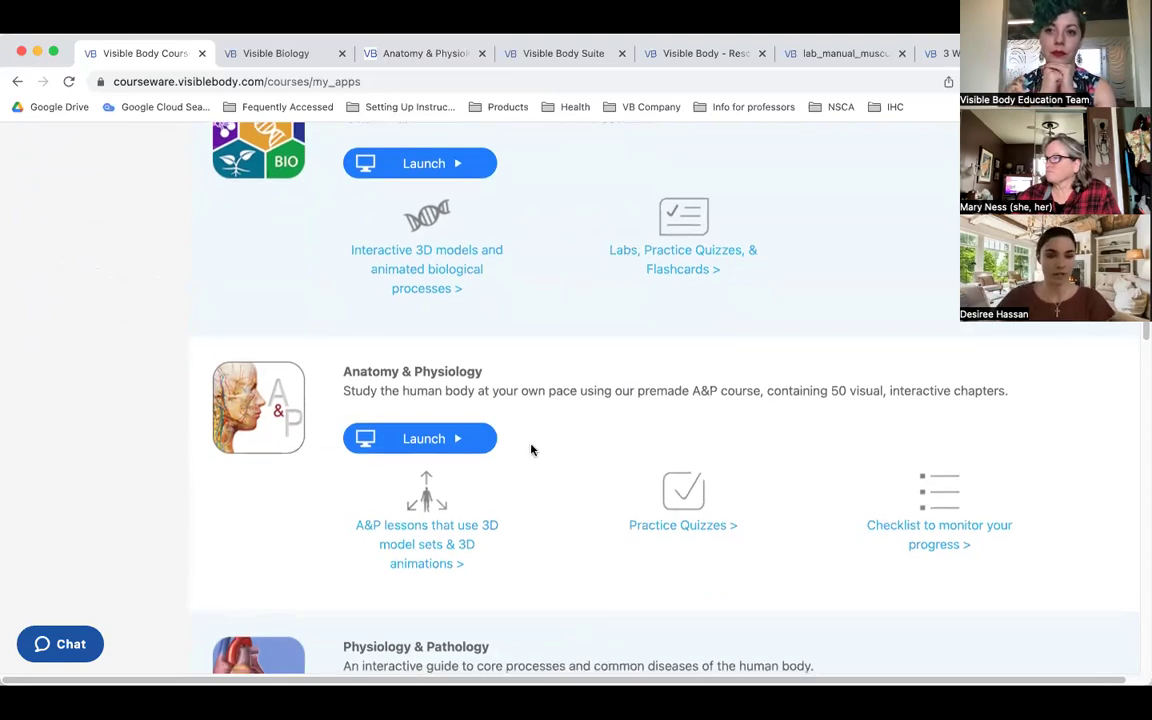
scroll(550, 440, down, 4)
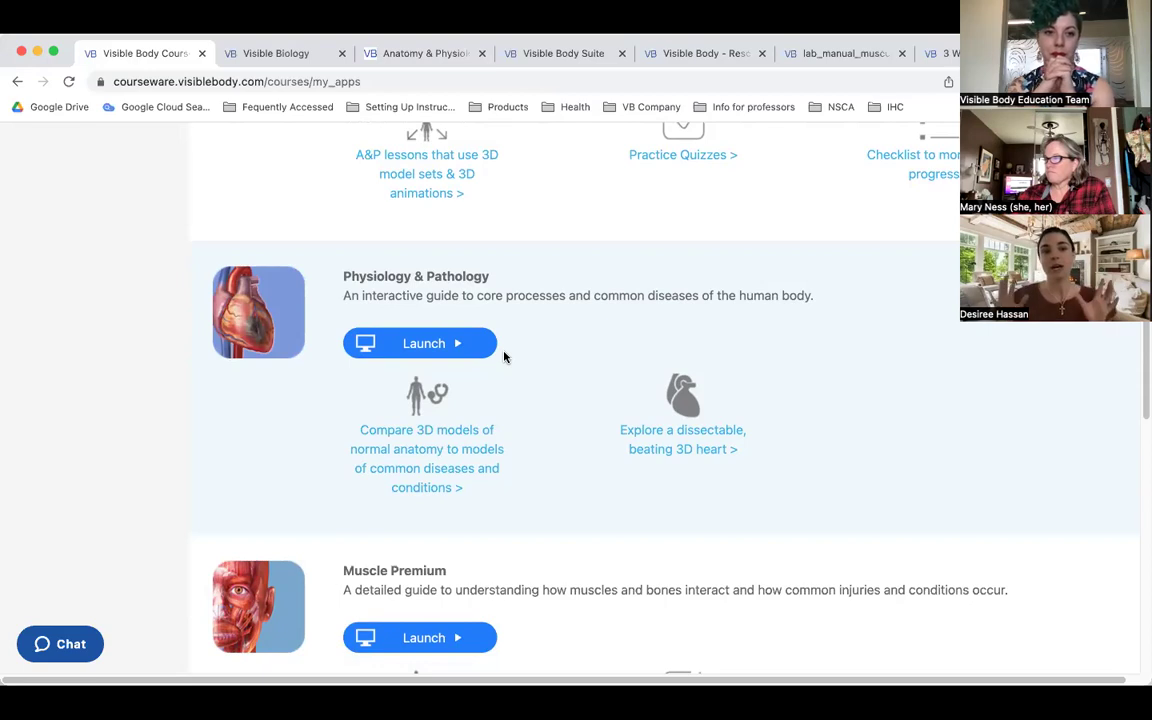
scroll(500, 352, down, 5)
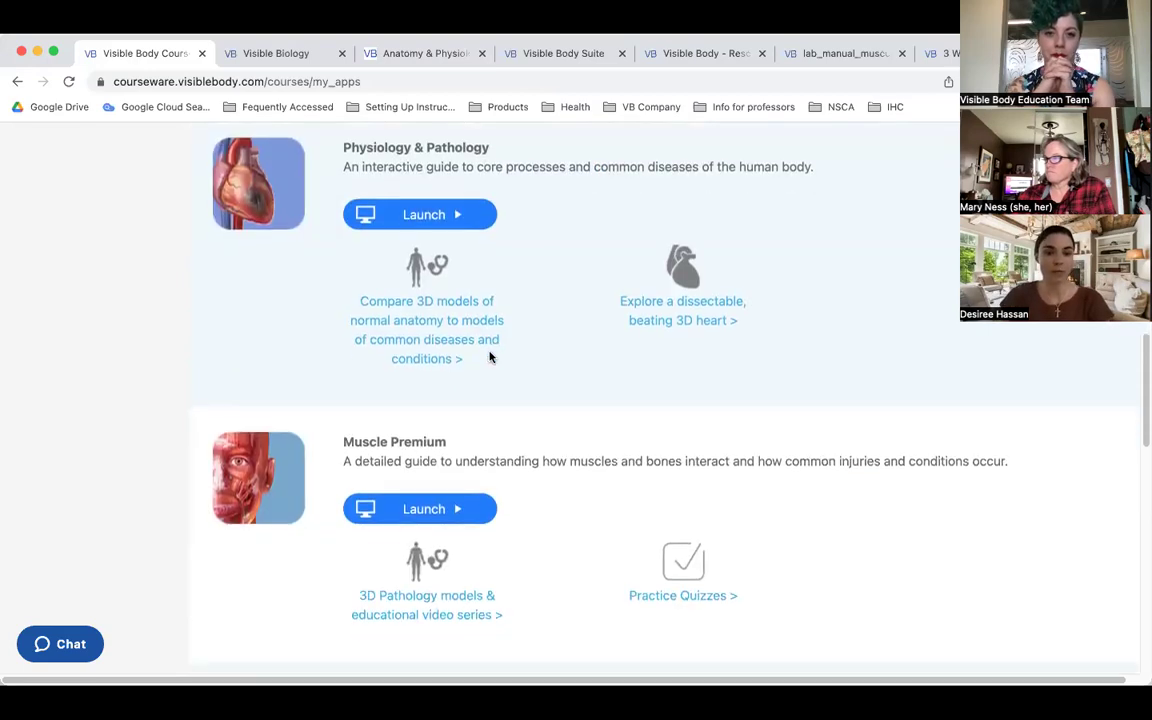
scroll(489, 358, down, 2)
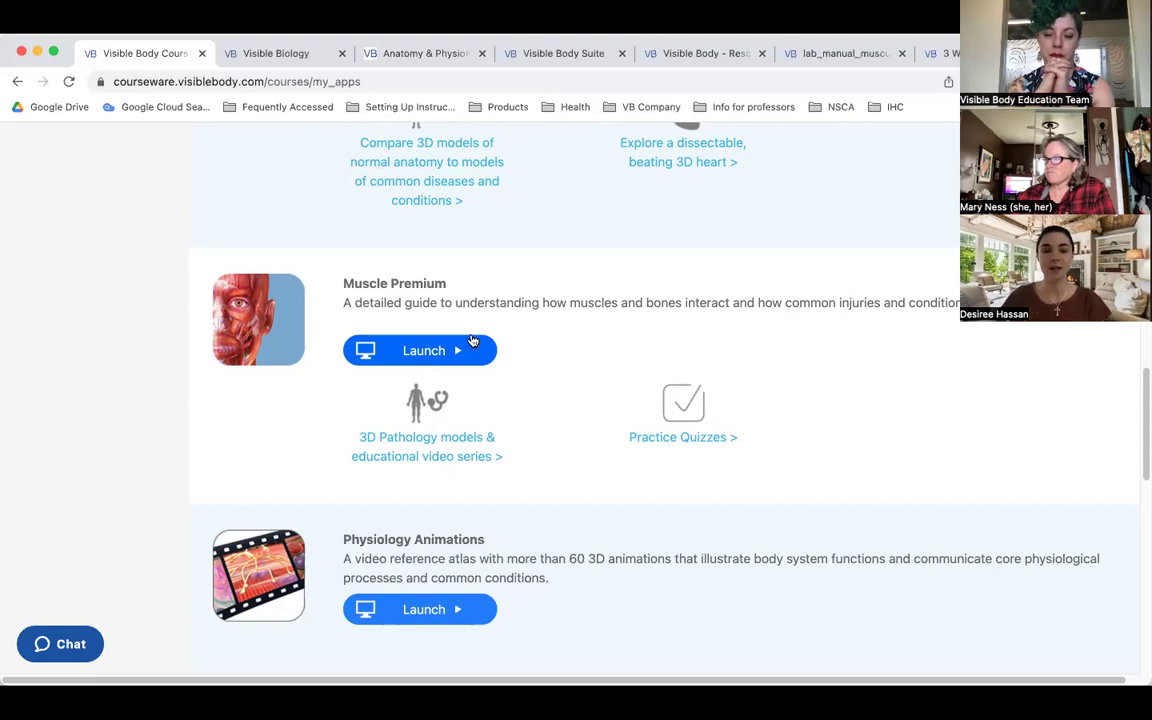
scroll(514, 414, down, 5)
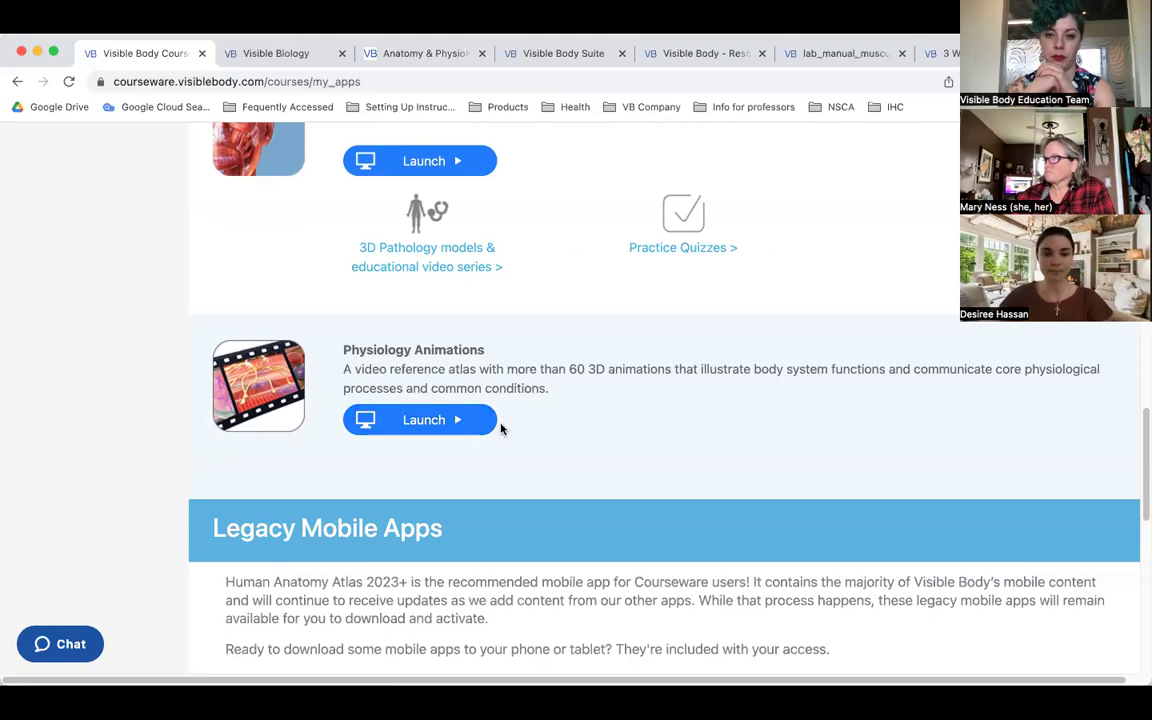
Step: Look over the Legacy Mobile Apps section, including its installation steps and the iPhone/iPad and Android app listings
scroll(503, 427, down, 1)
scroll(503, 427, down, 10)
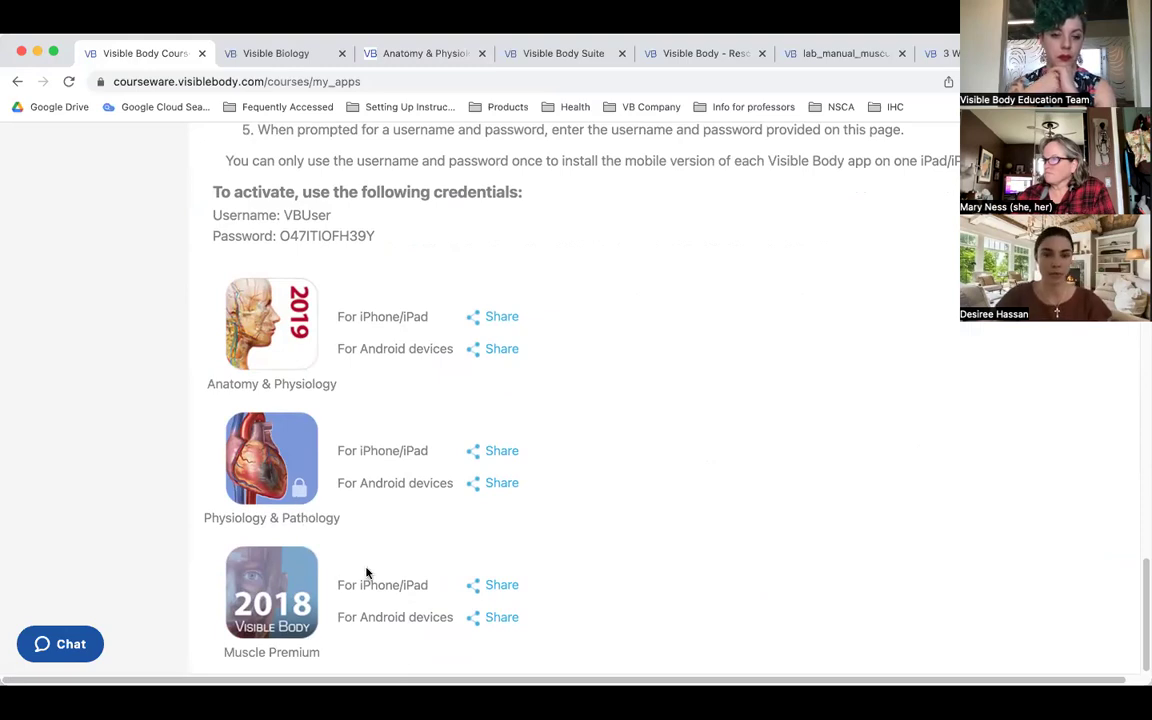
scroll(368, 568, up, 2)
scroll(369, 564, up, 6)
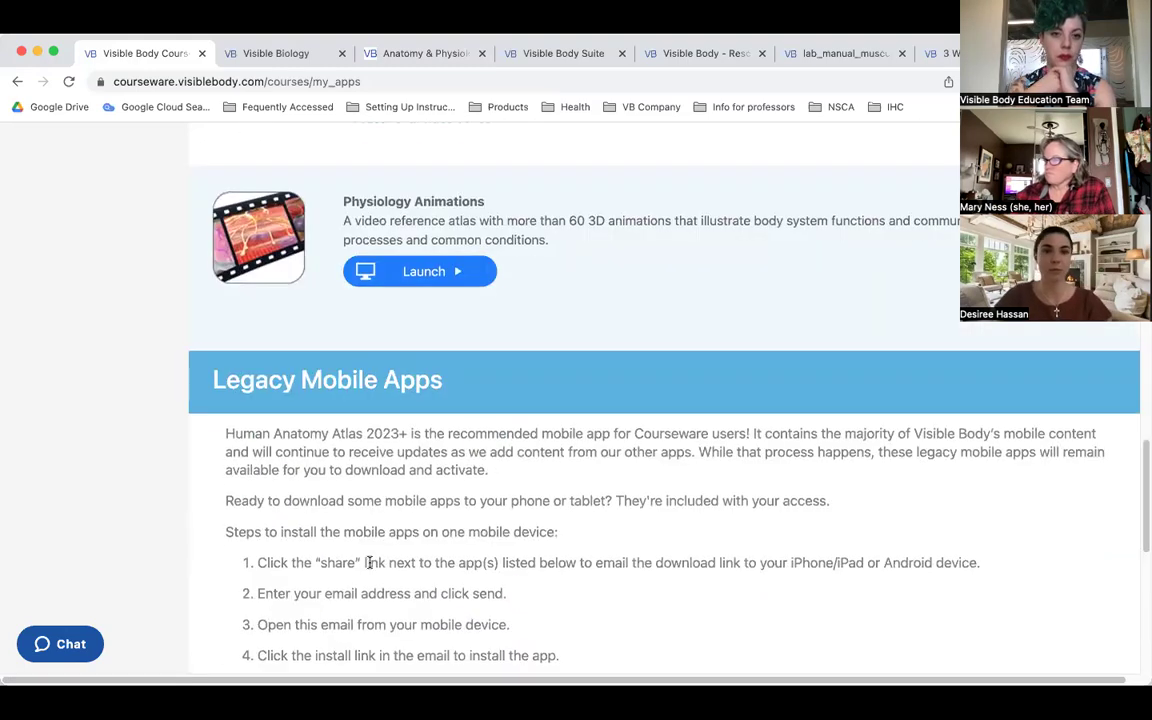
Step: Launch Visible Body Suite from the Reference Apps list and dismiss the share link message
scroll(369, 564, up, 3)
scroll(369, 563, up, 20)
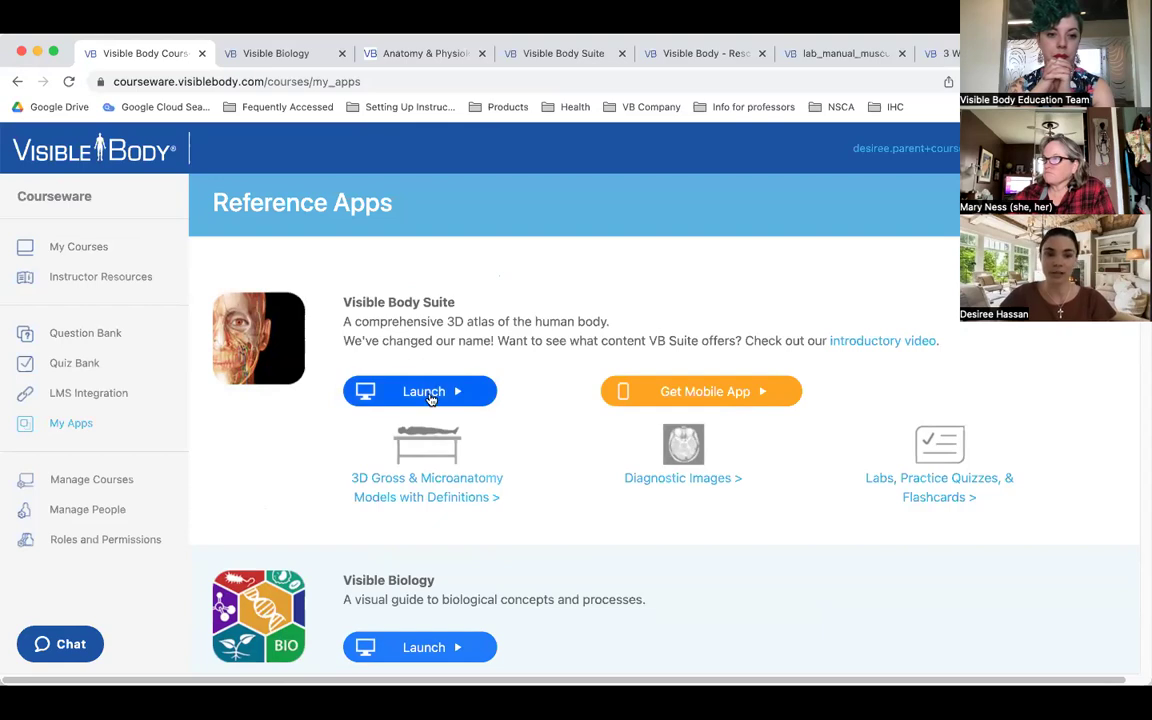
click(428, 393)
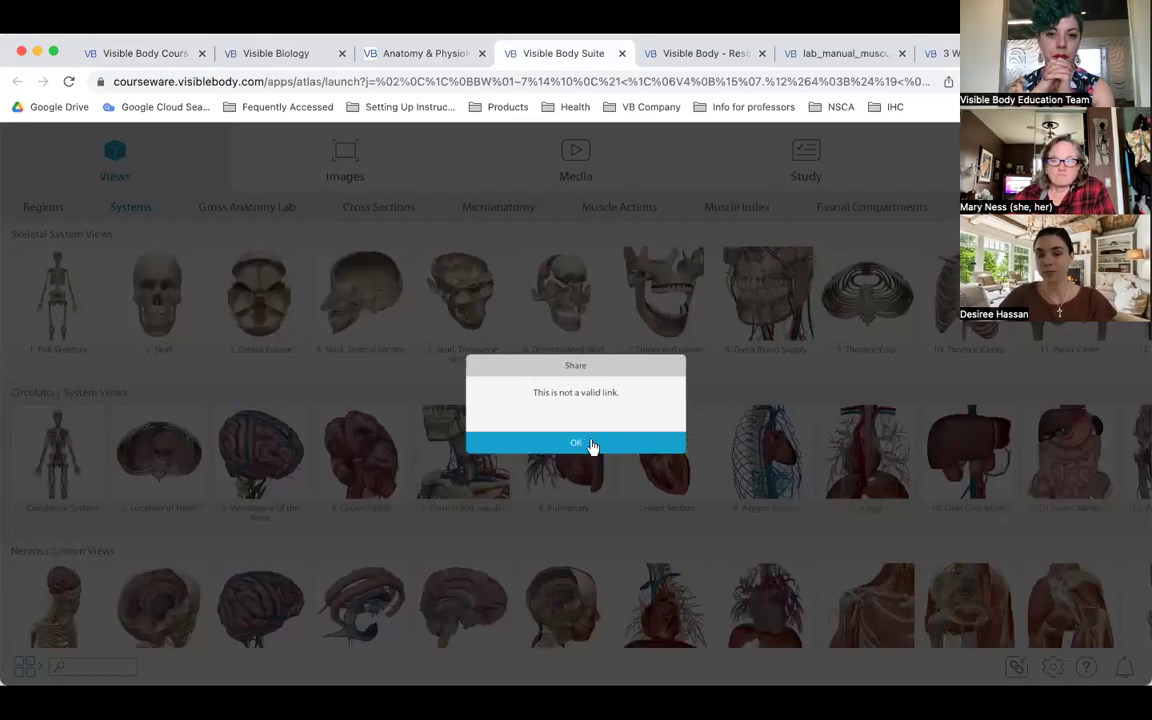
click(564, 442)
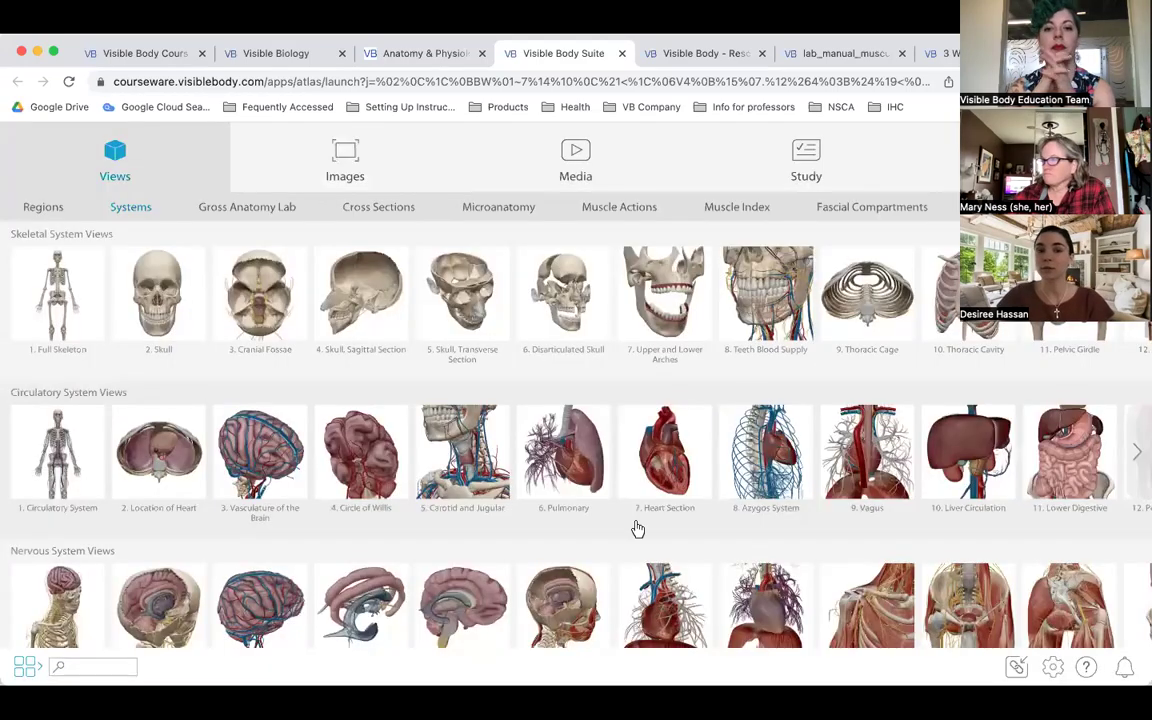
Step: Browse the Systems views in Visible Body Suite and open its collection of images
click(150, 47)
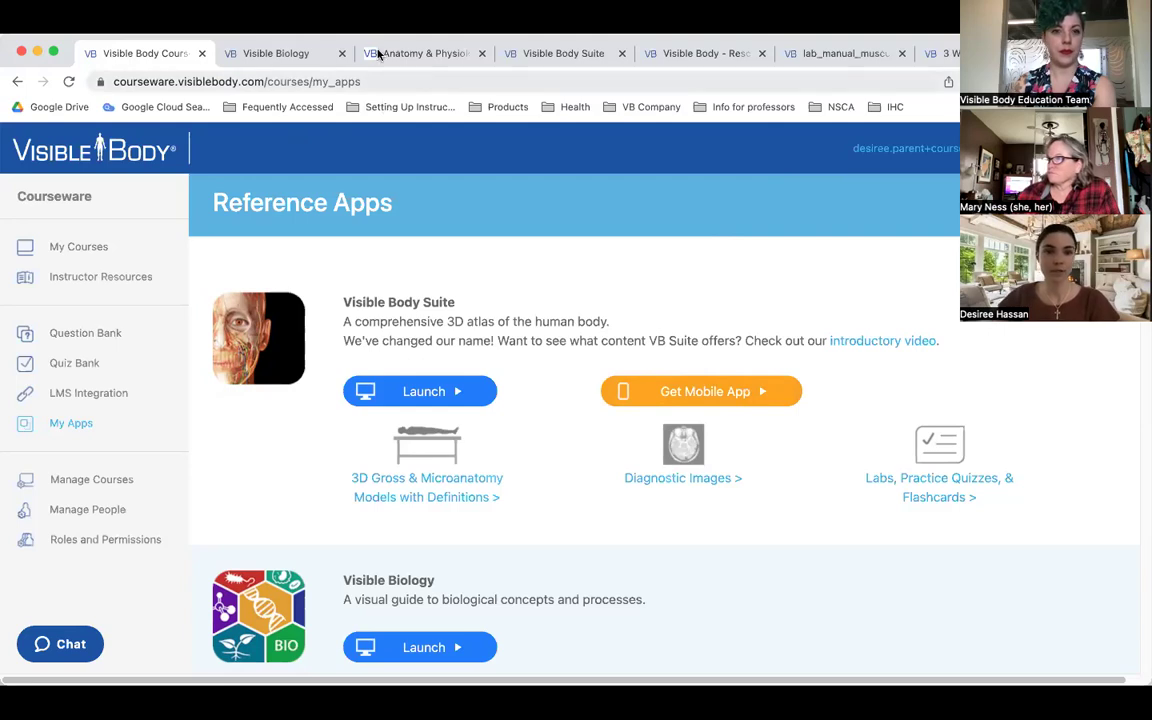
click(540, 57)
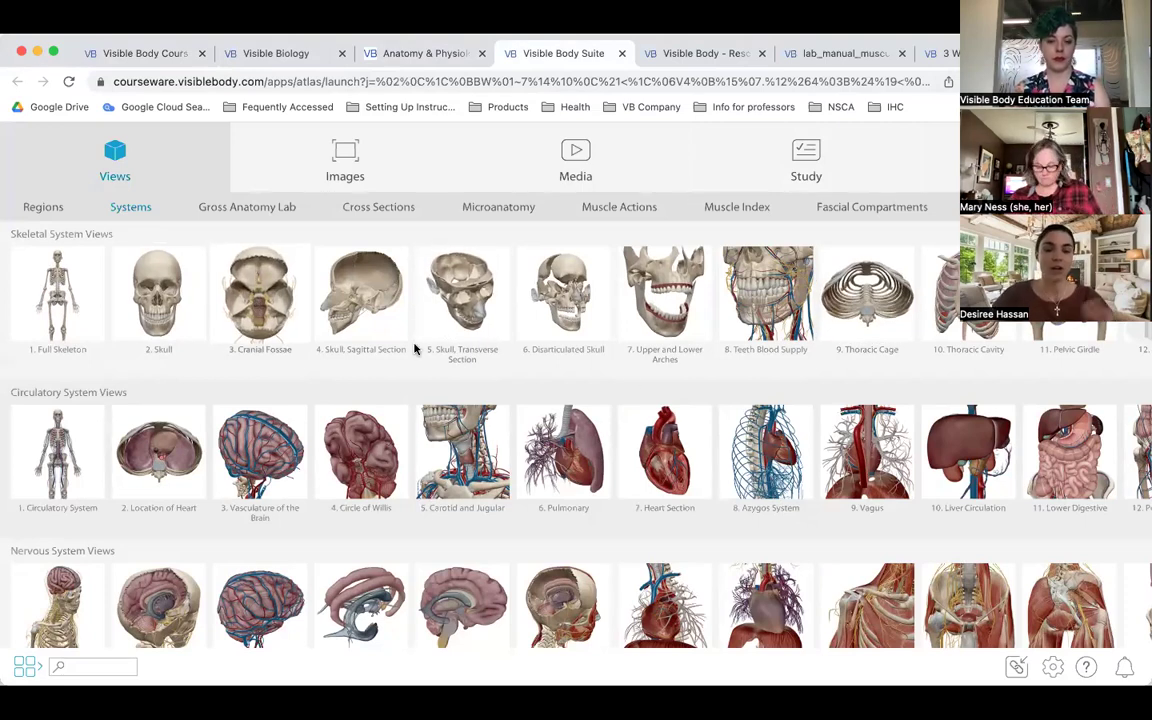
scroll(796, 400, down, 1)
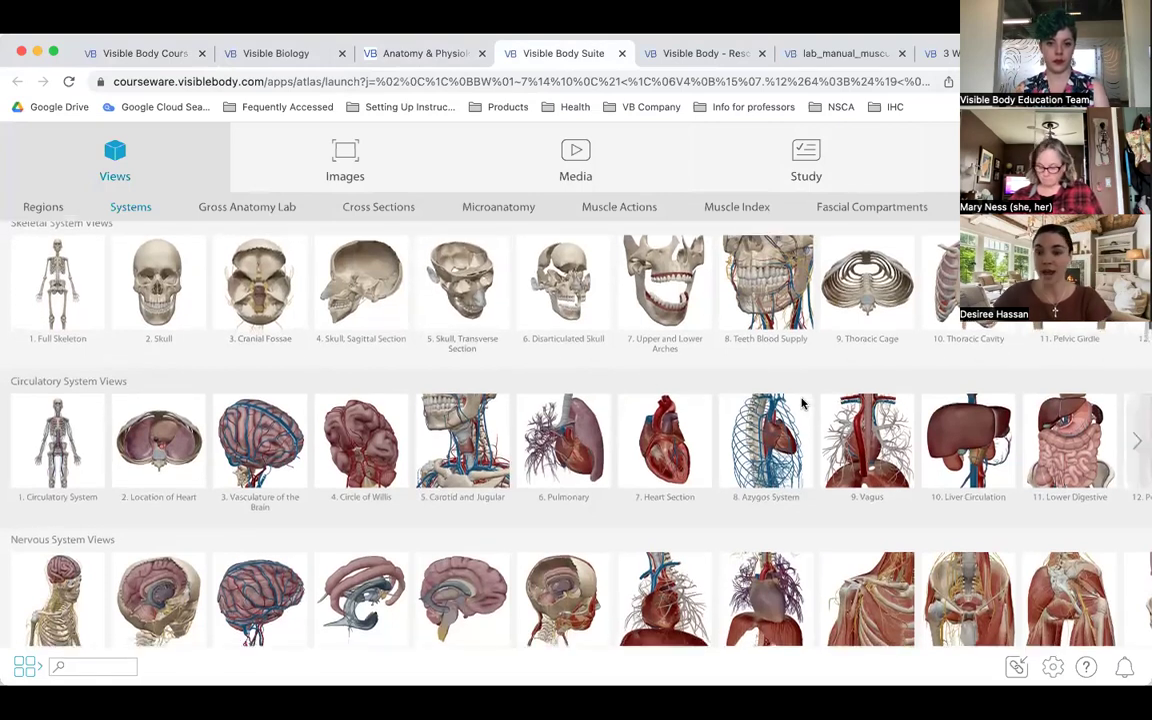
scroll(320, 147, down, 1)
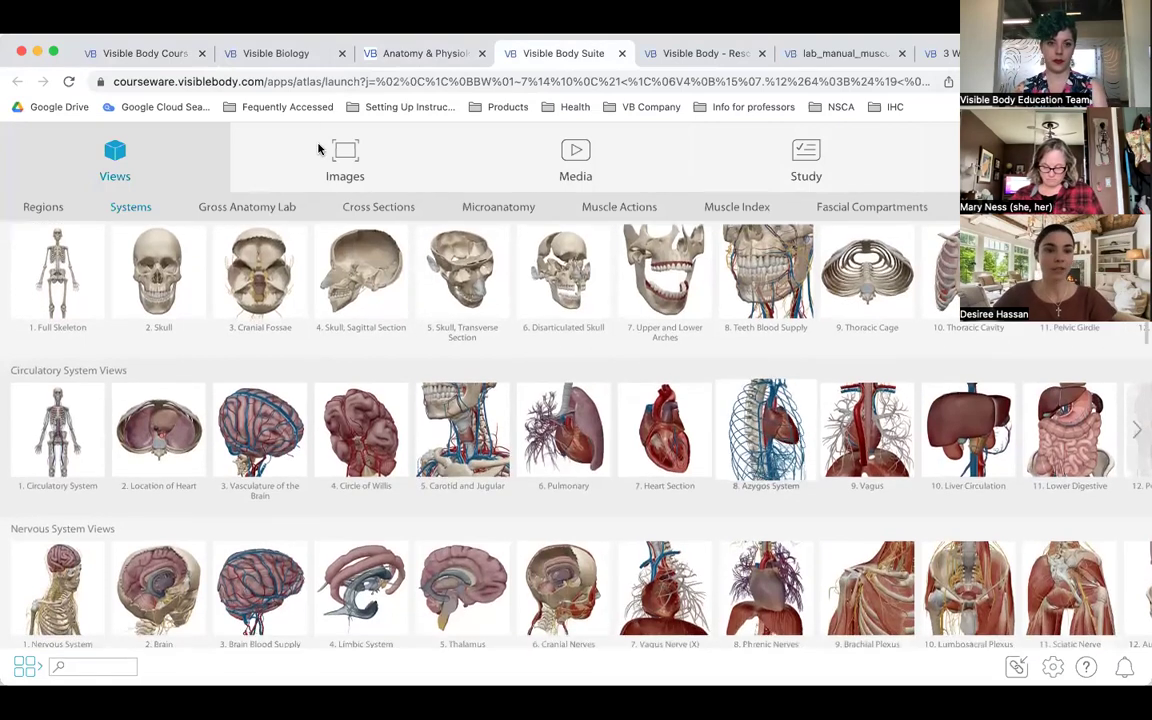
click(340, 152)
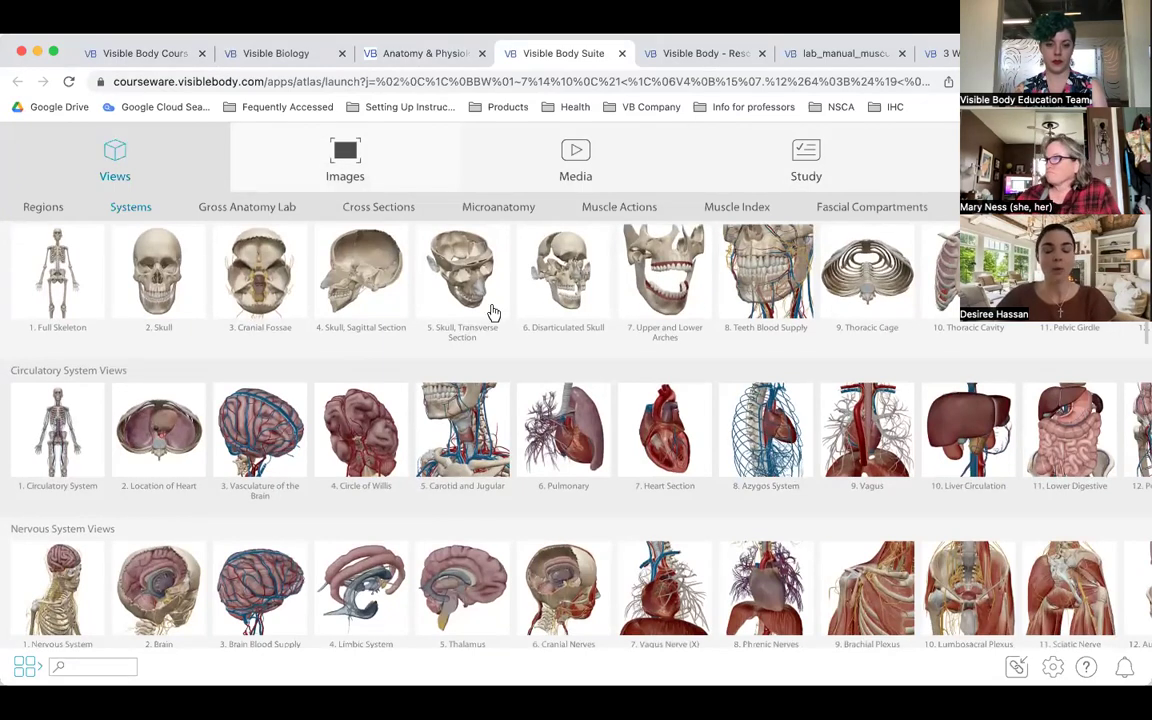
click(344, 148)
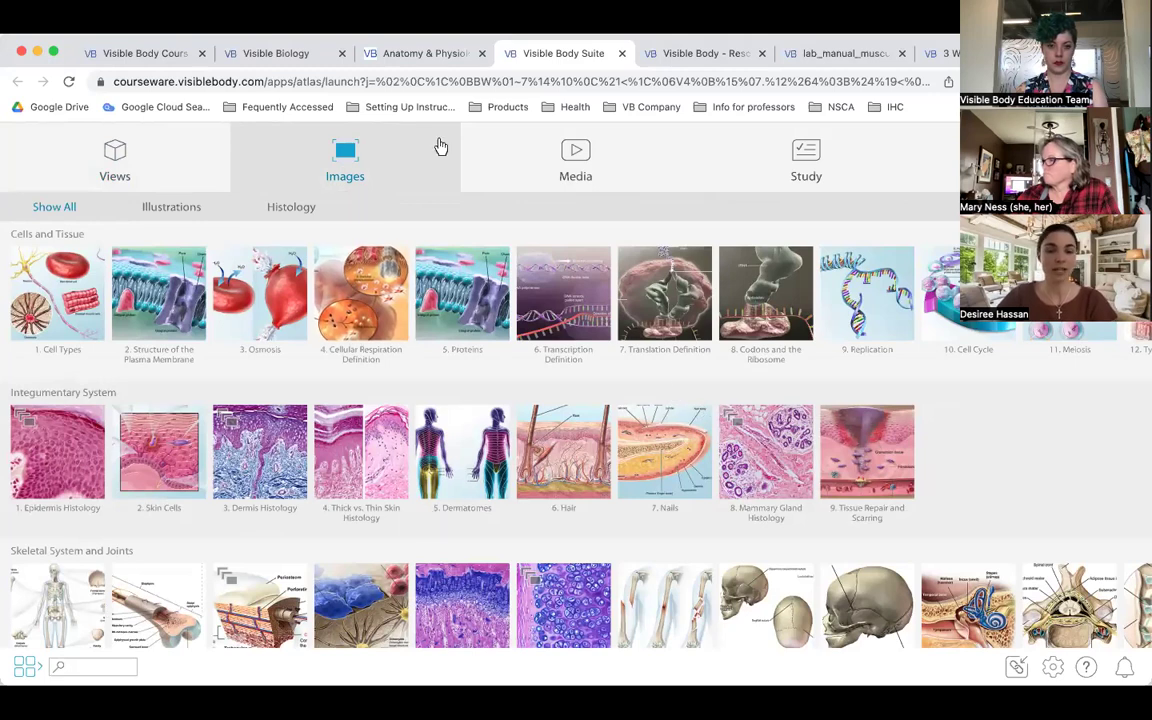
Step: Browse the Patient Education Animations in the Visible Body Suite media collection, down to the System Overviews
click(575, 160)
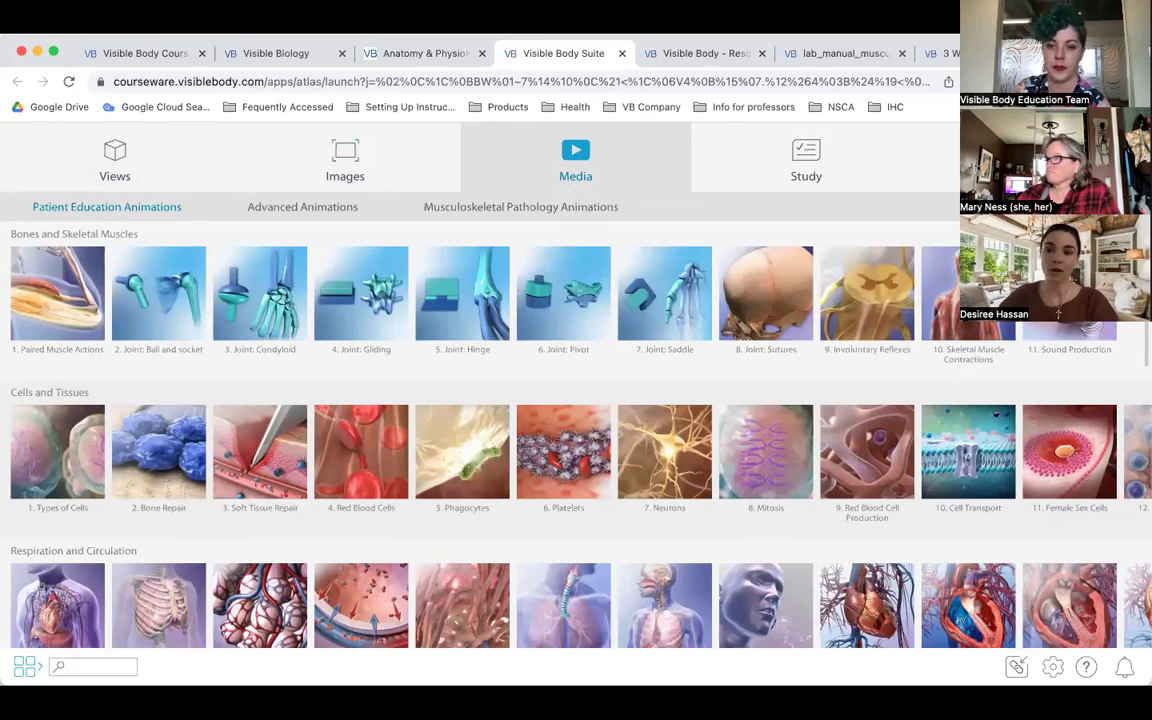
scroll(570, 400, down, 3)
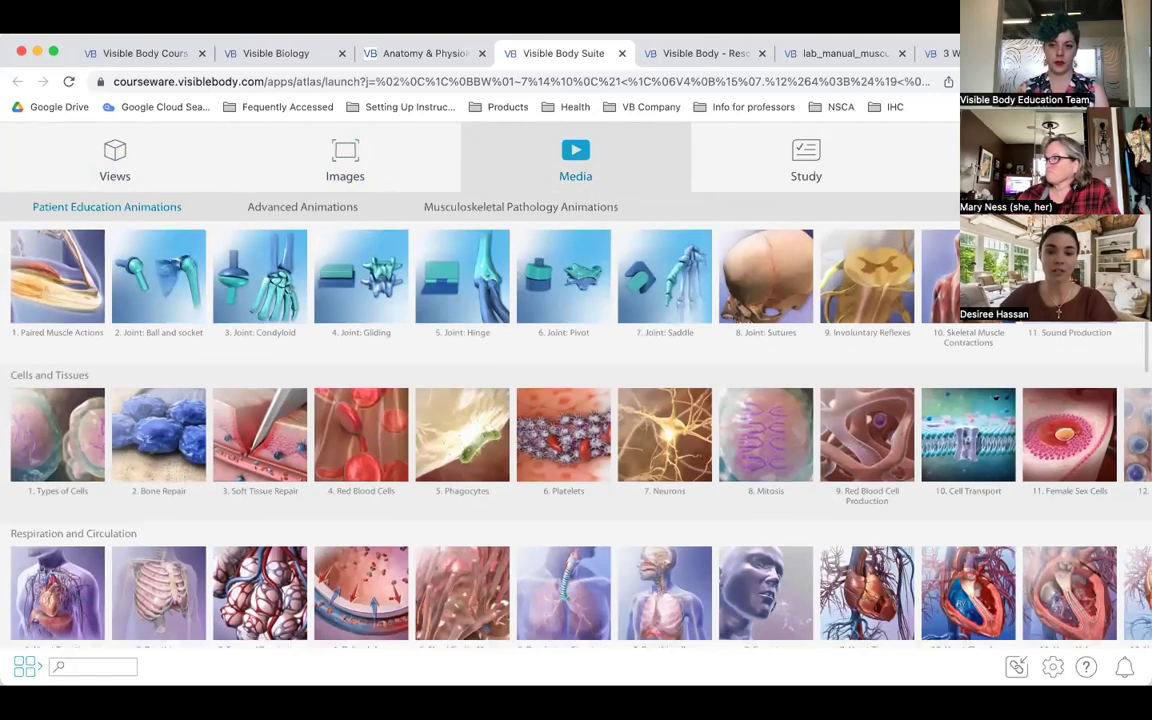
scroll(1138, 346, down, 3)
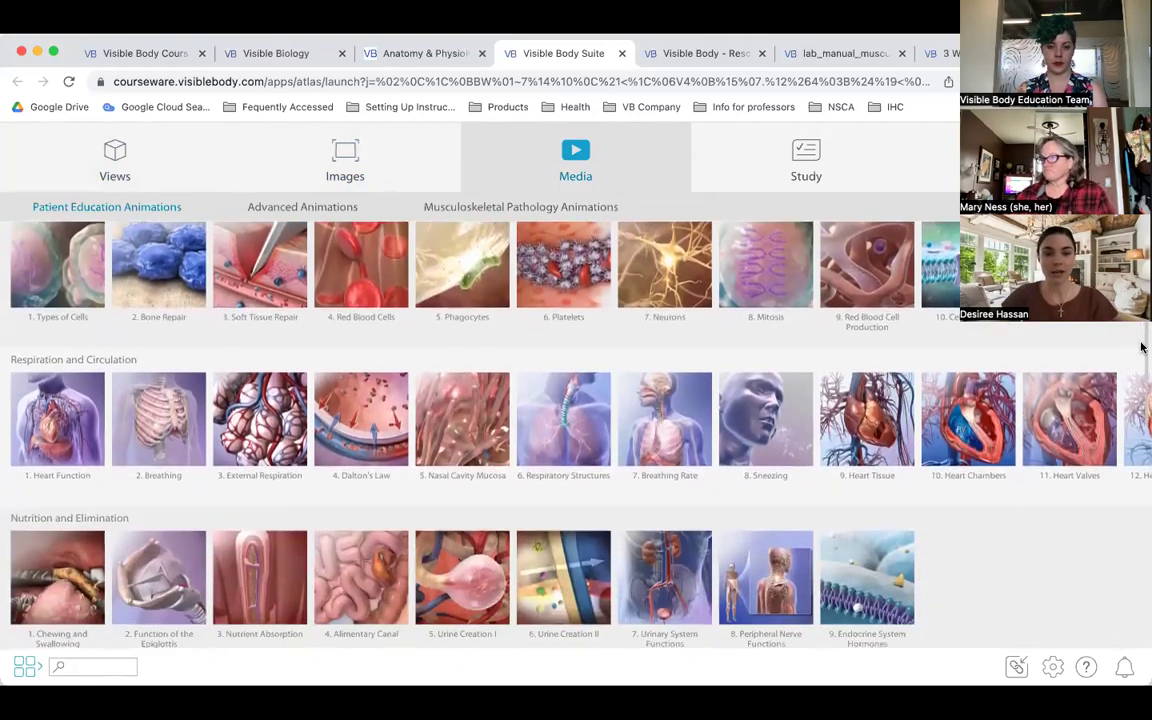
scroll(1140, 350, down, 2)
scroll(1140, 376, down, 2)
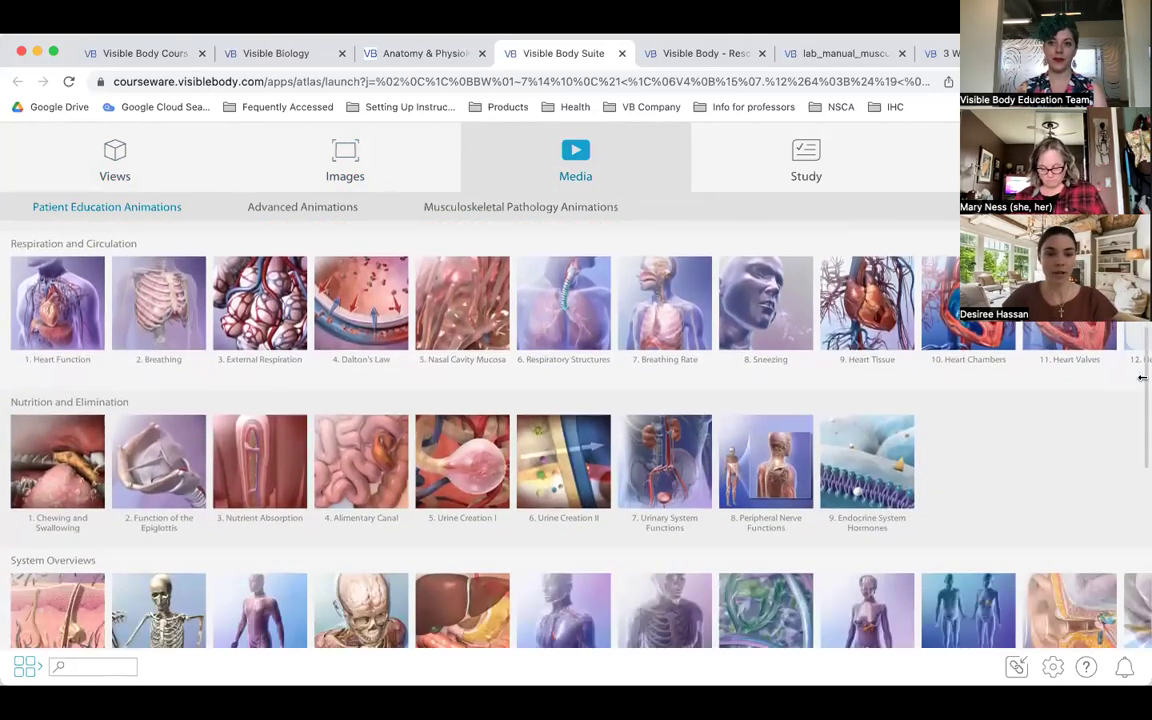
Step: Look at the flashcard decks and flashcards among the study content, and at the saved favorites in the personal library
click(805, 155)
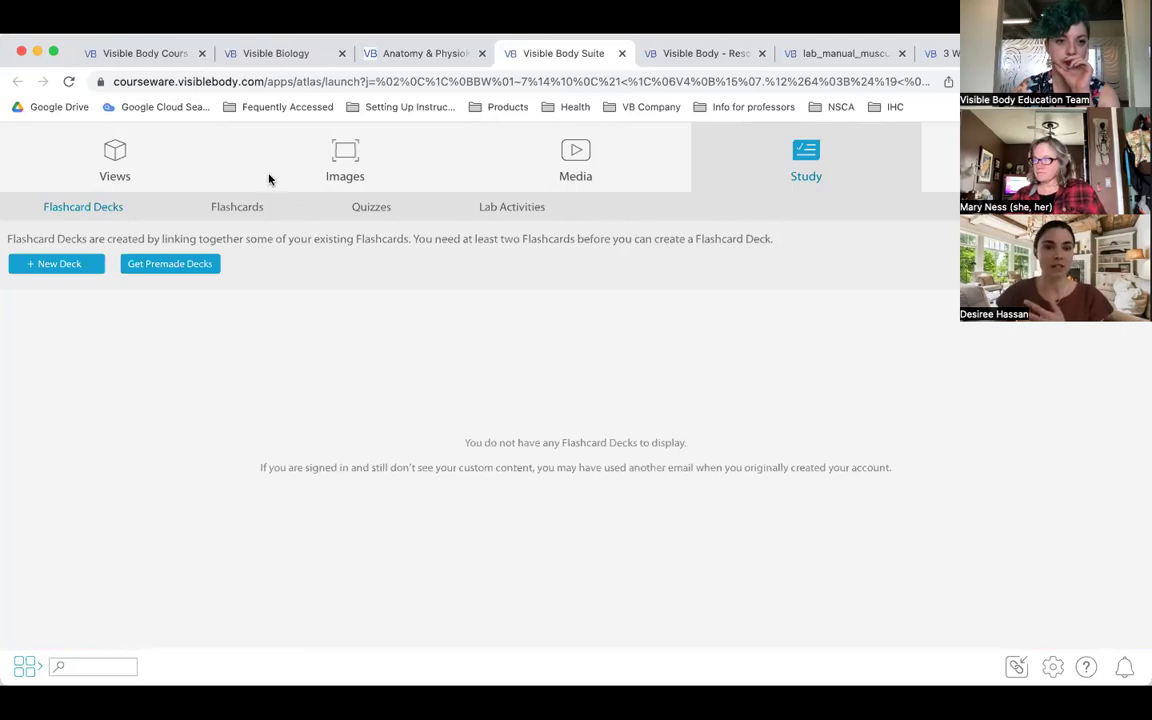
click(237, 207)
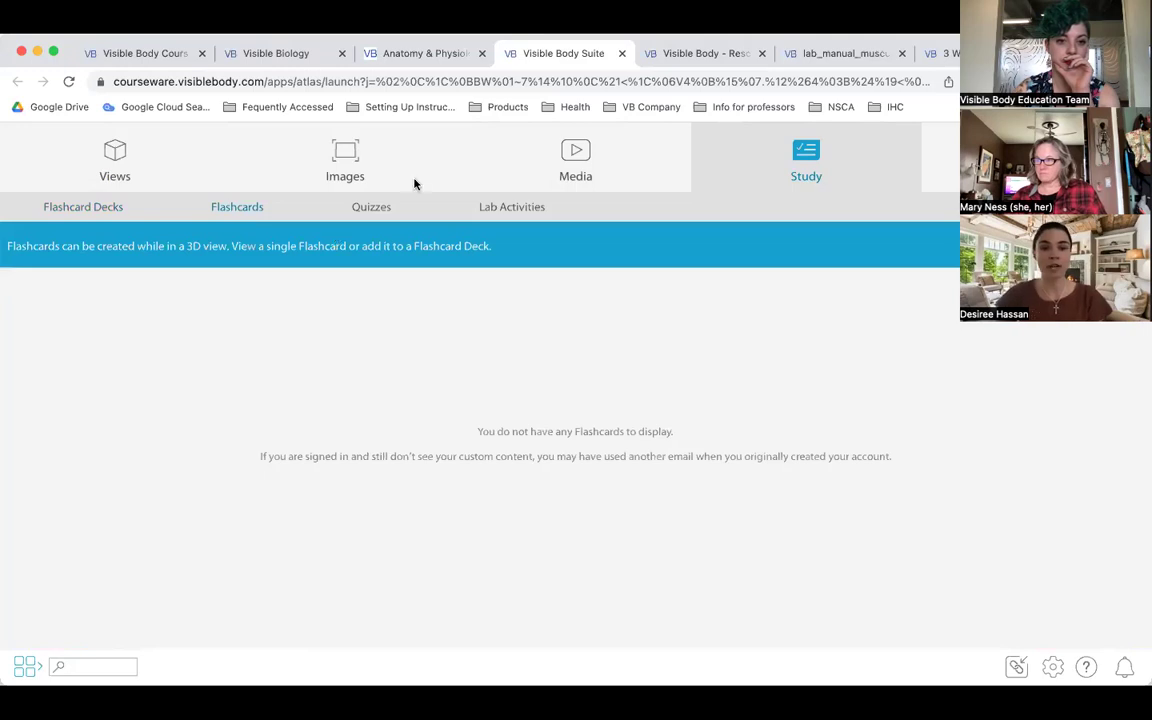
click(1036, 160)
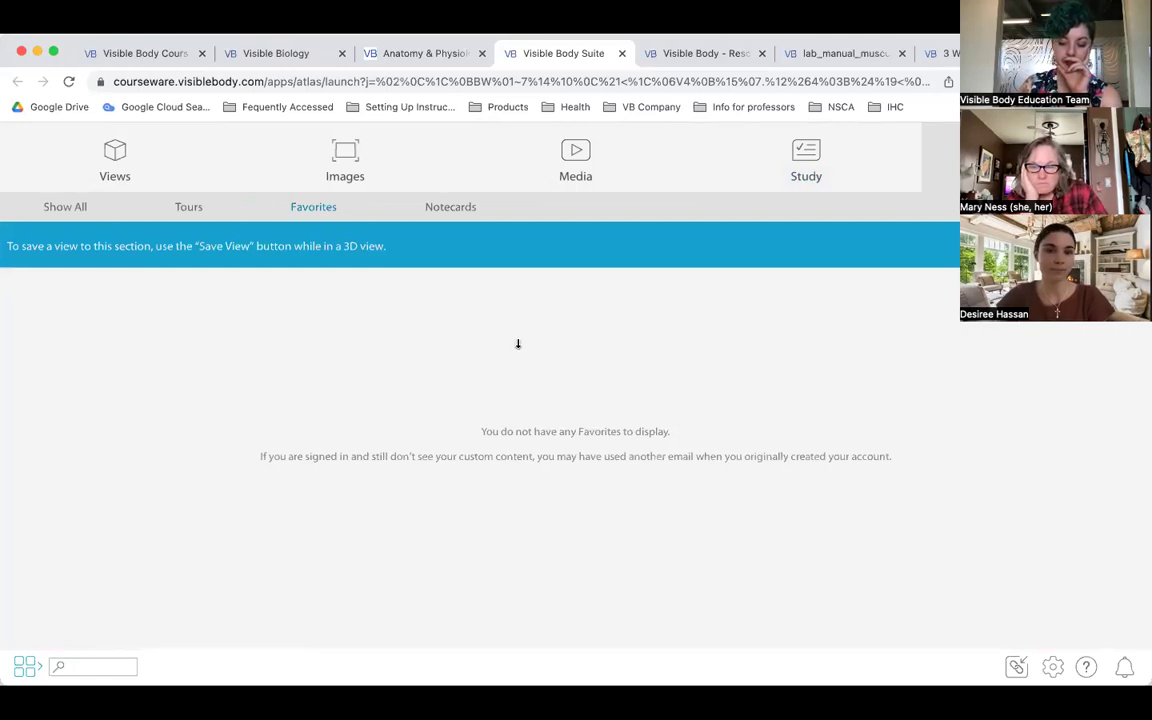
Step: Return to the Courseware site and close the stray Google Docs document
click(136, 53)
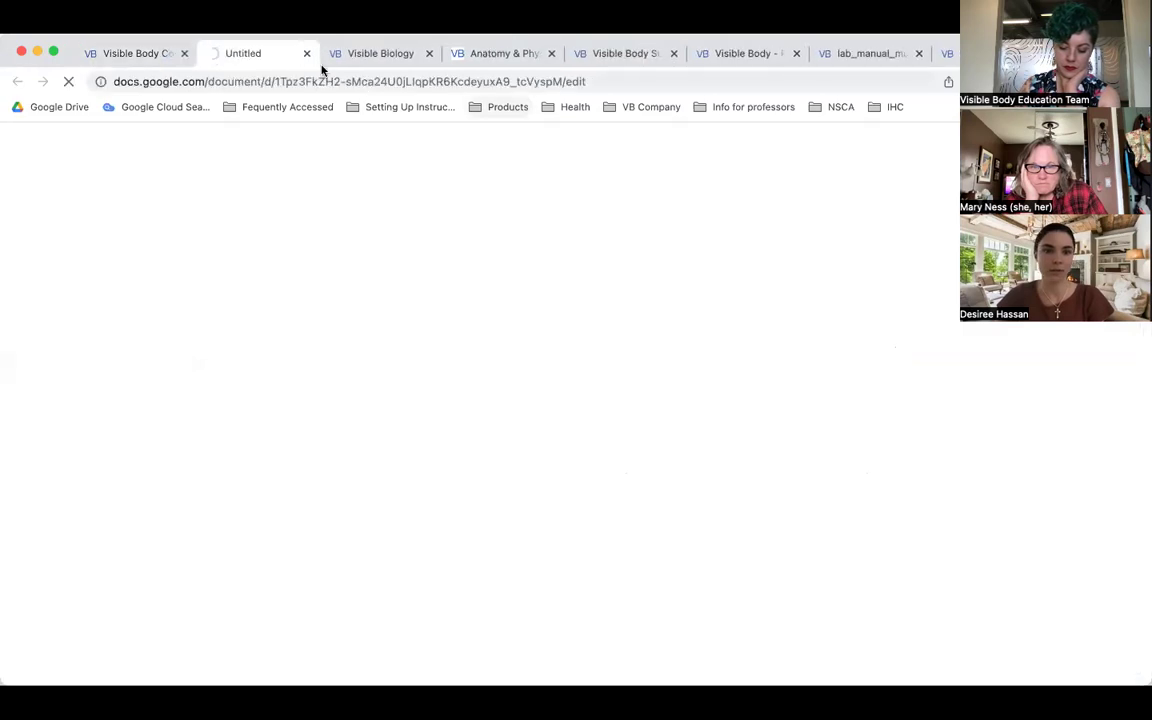
key(super+w)
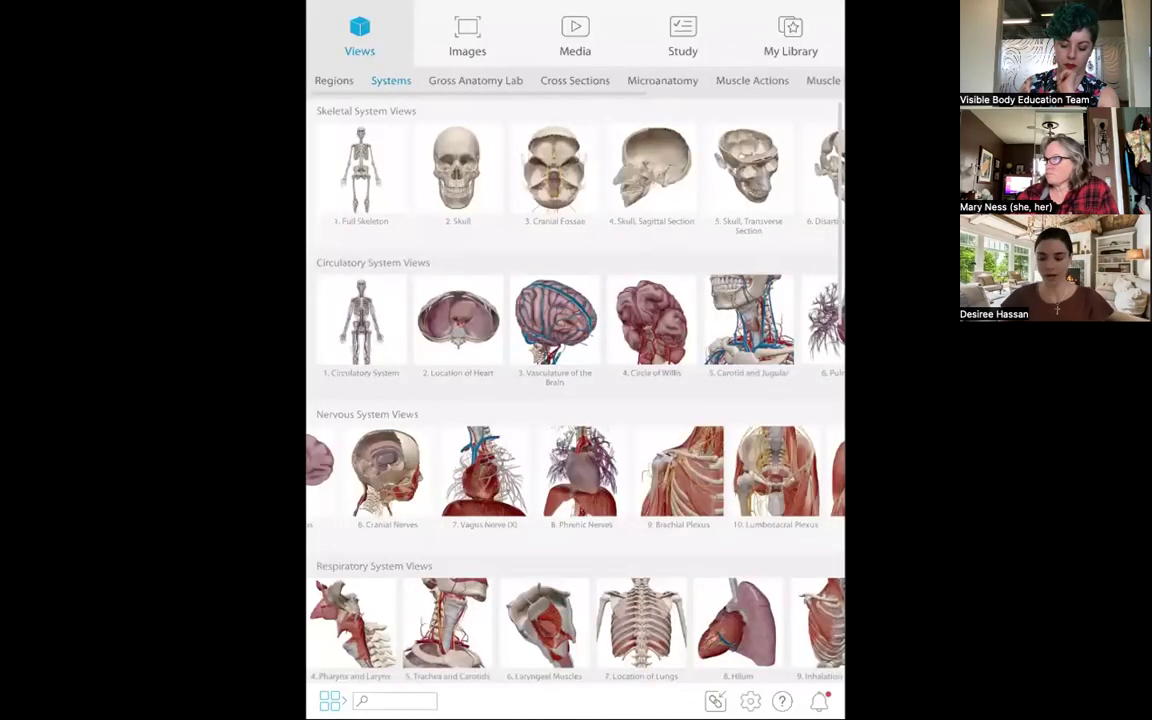
Step: Browse the Circulatory System and Nervous System views in the mobile version of the atlas
scroll(575, 320, right, 2)
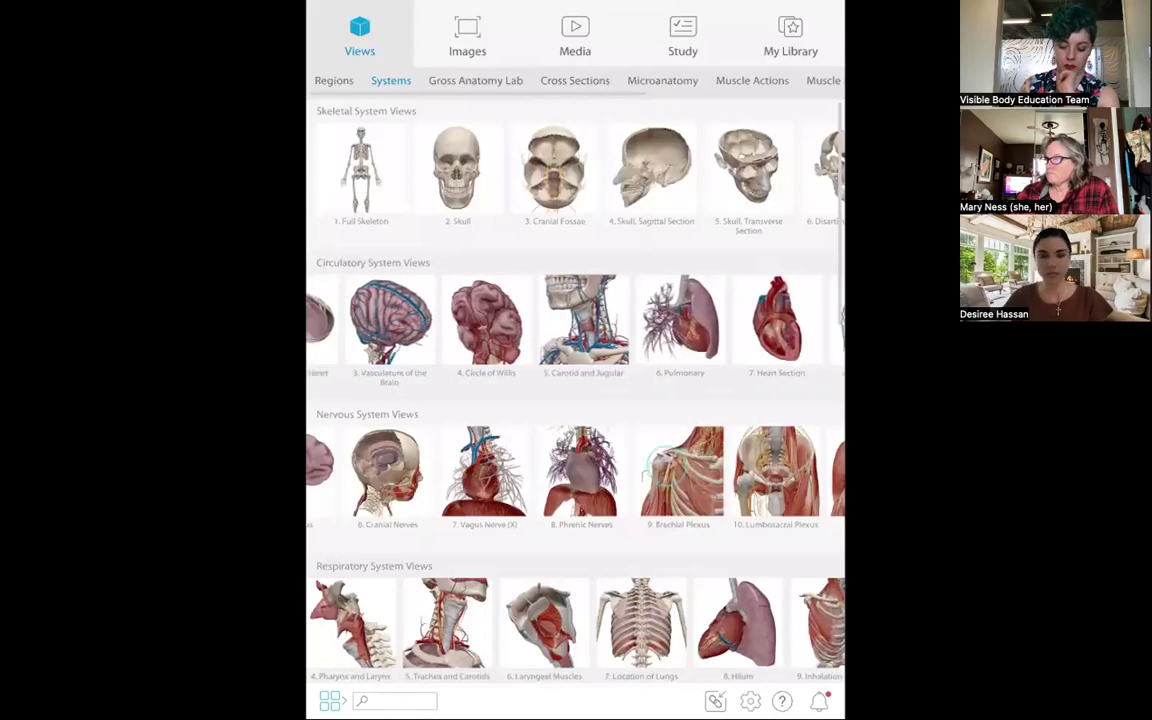
scroll(575, 471, right, 2)
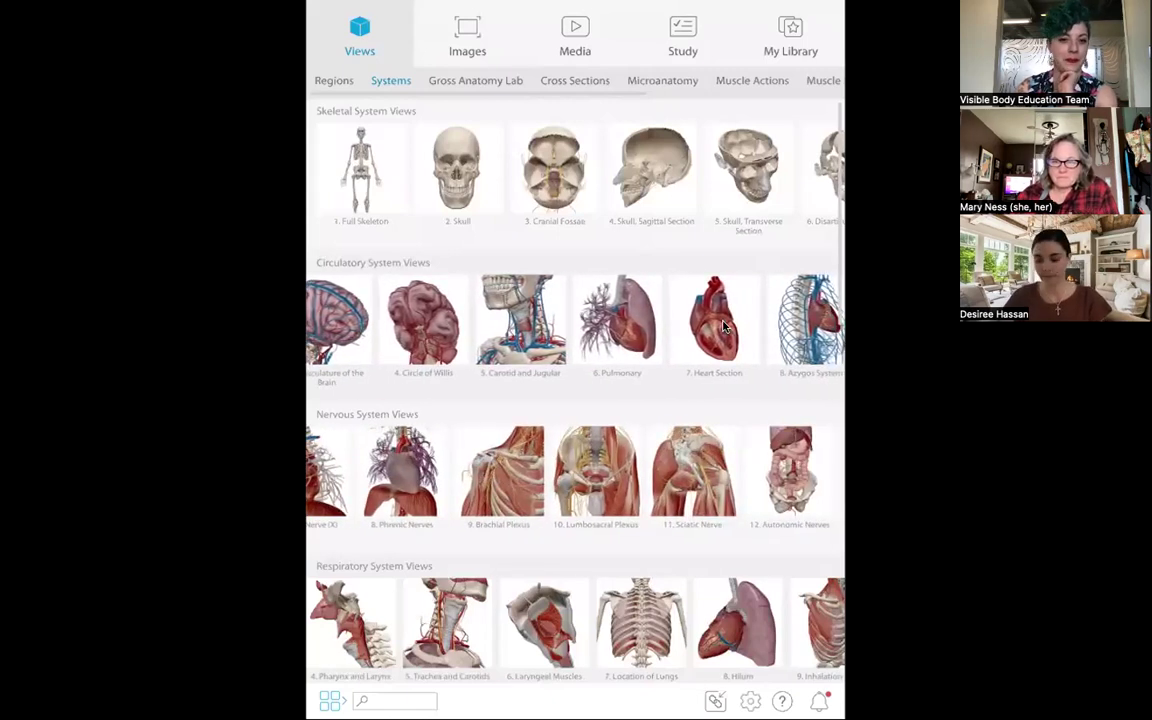
scroll(724, 325, left, 5)
scroll(447, 489, left, 3)
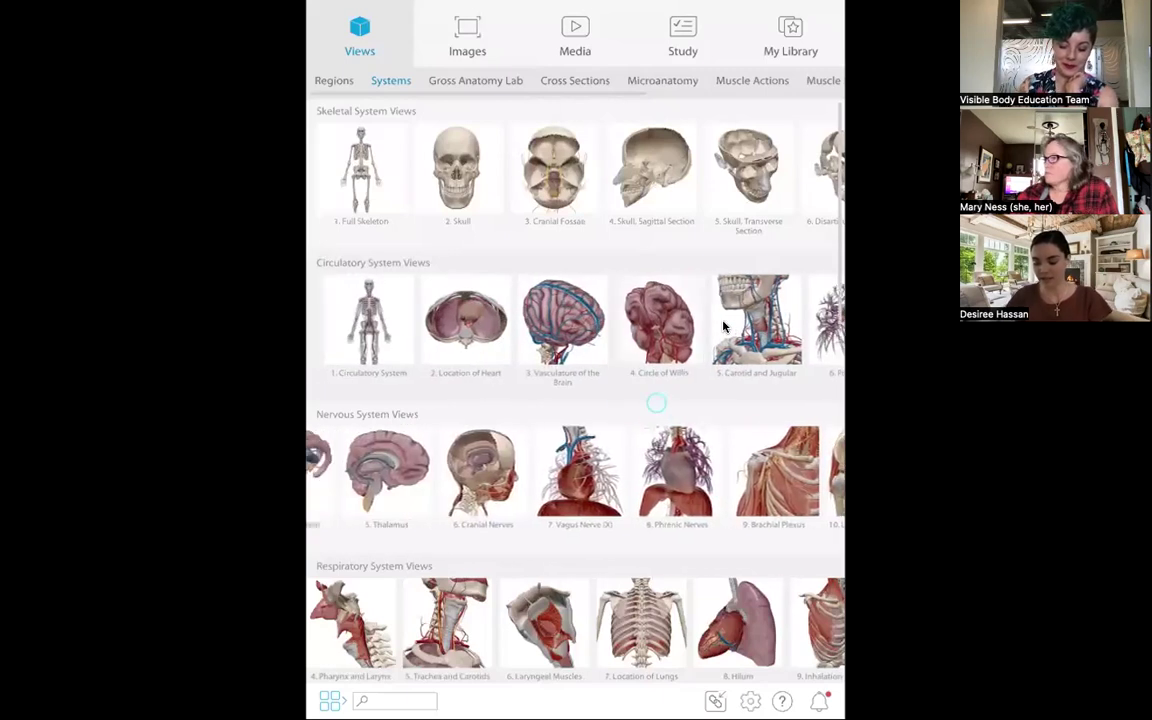
scroll(679, 419, left, 1)
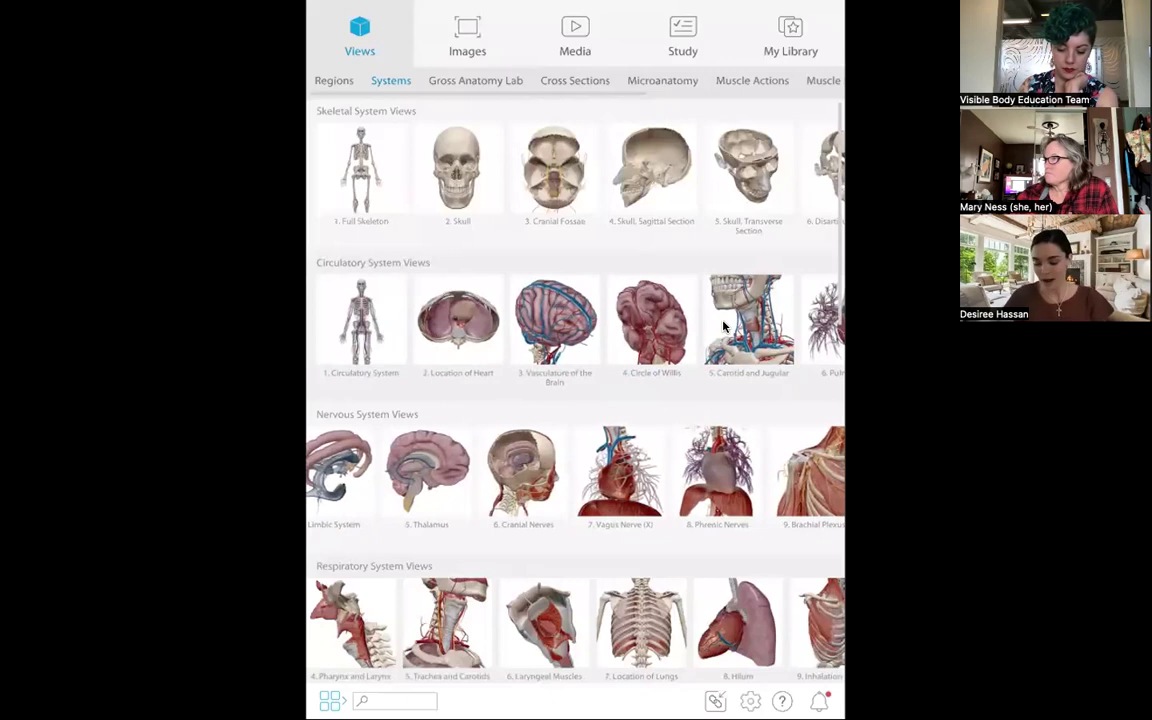
scroll(575, 470, right, 5)
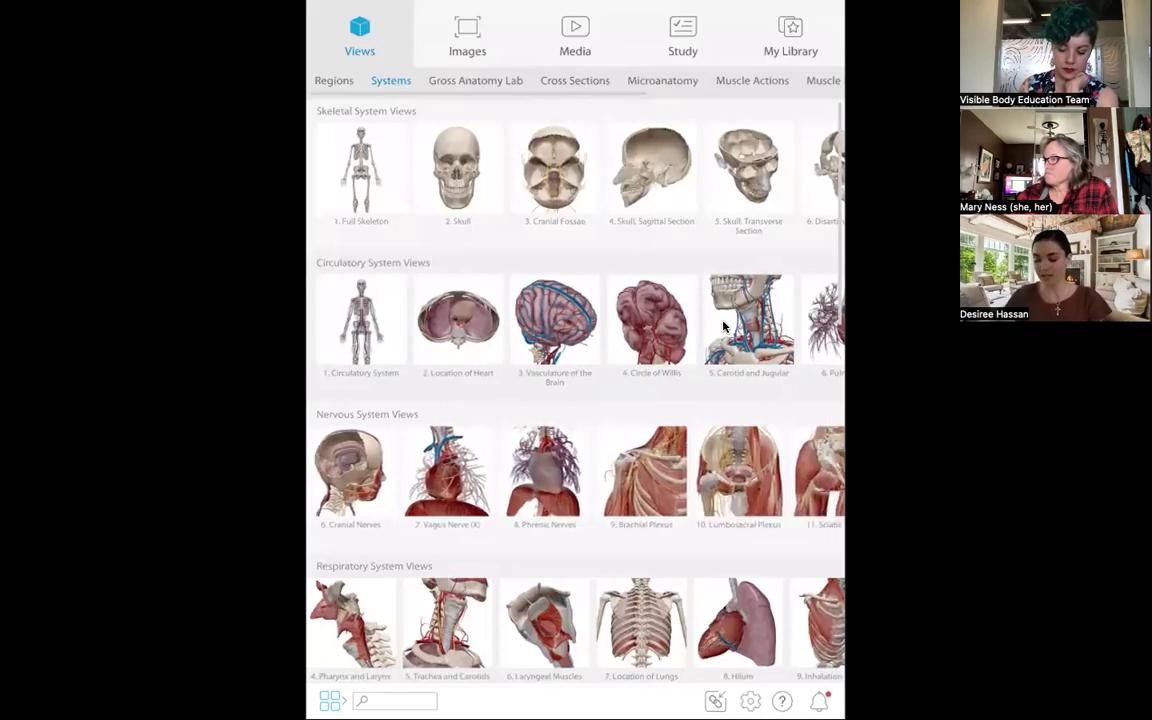
Step: Browse the remaining Circulatory System views and the Patient Education Animations, down to the Respiratory and Circulatory Pathologies
scroll(724, 325, right, 5)
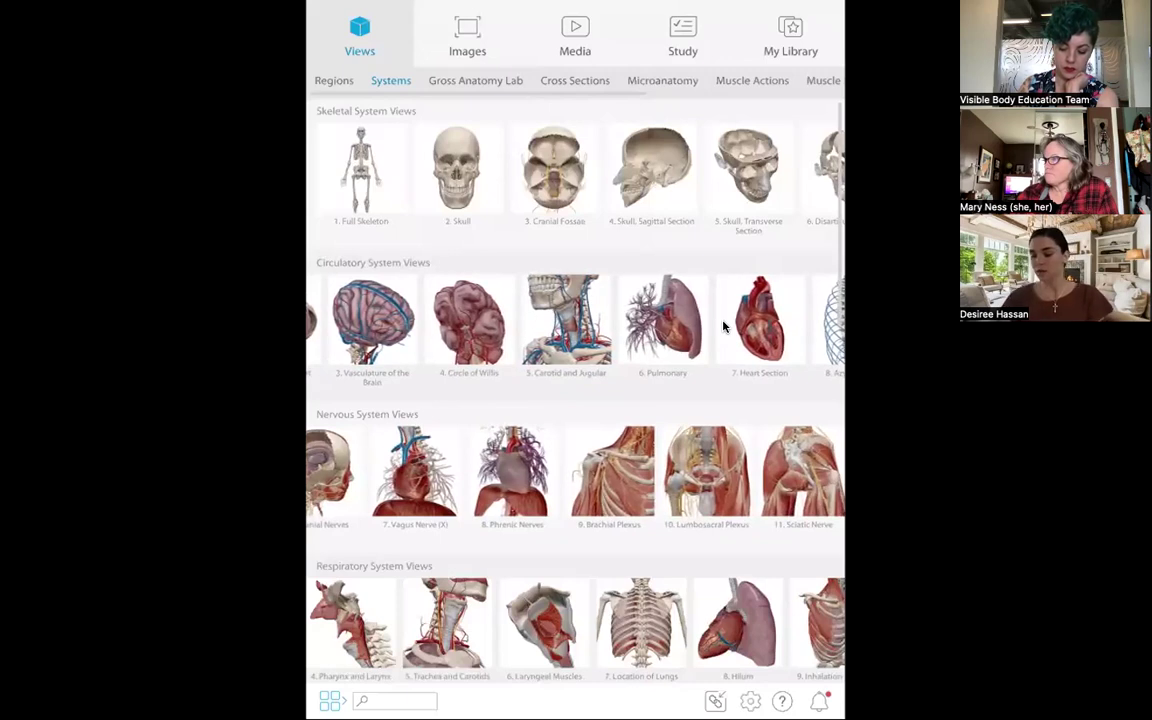
scroll(724, 325, right, 3)
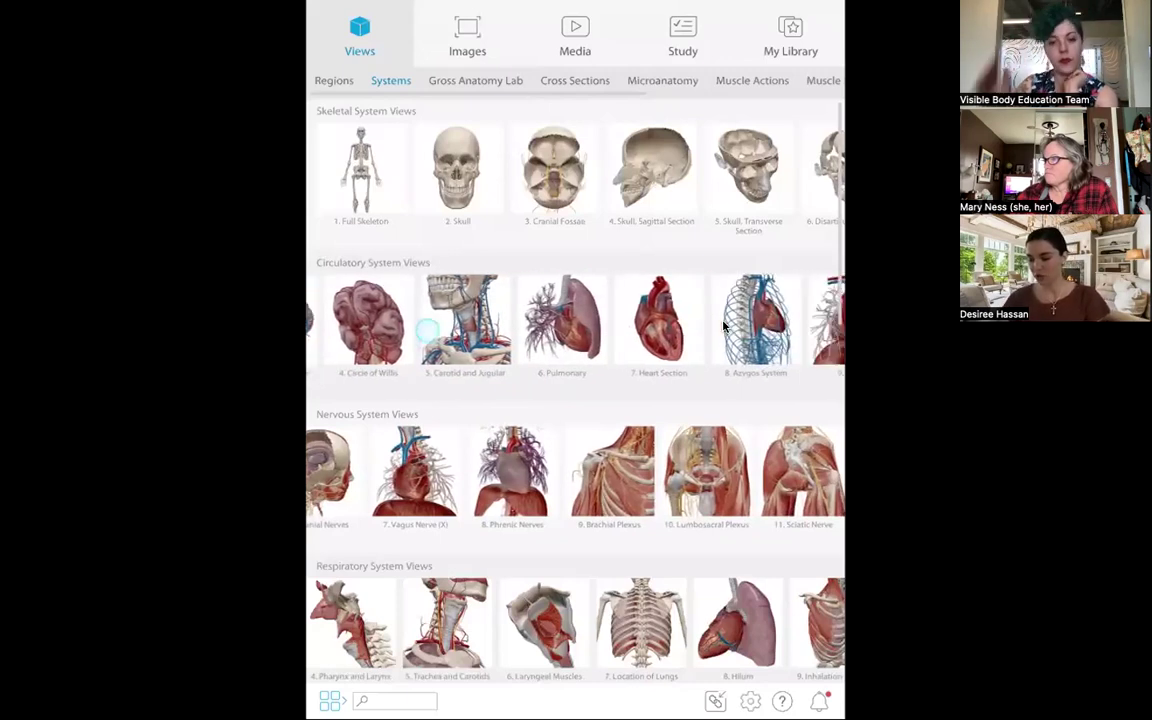
click(575, 28)
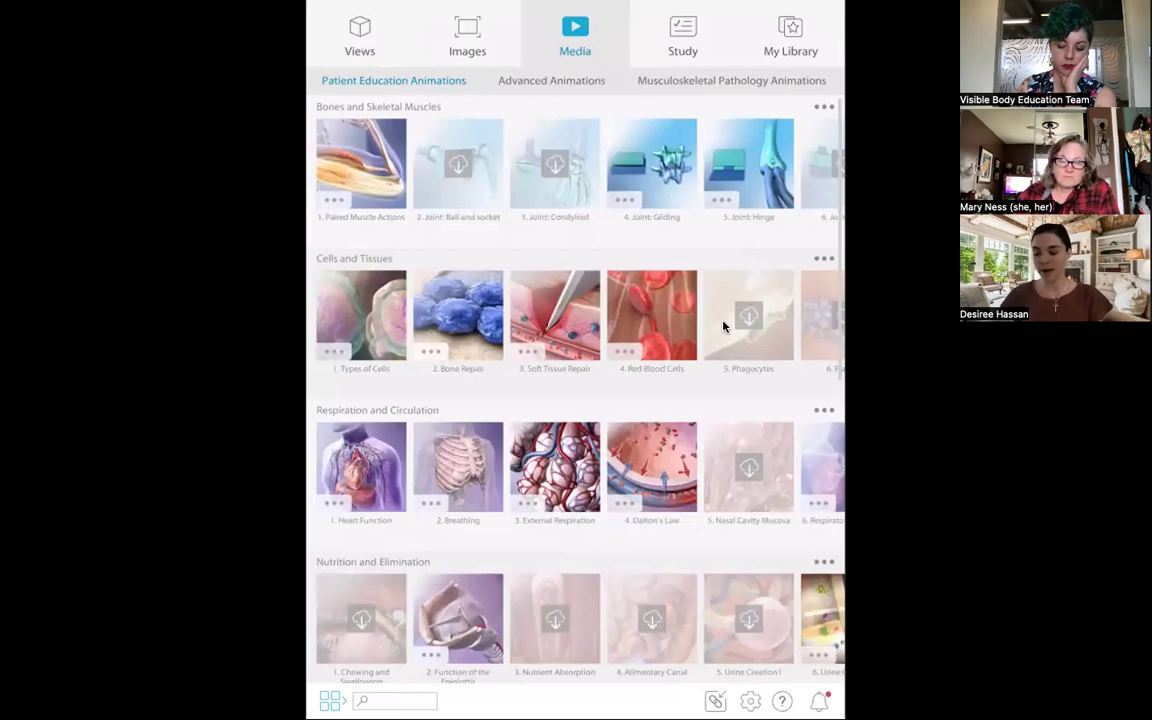
scroll(724, 326, down, 2)
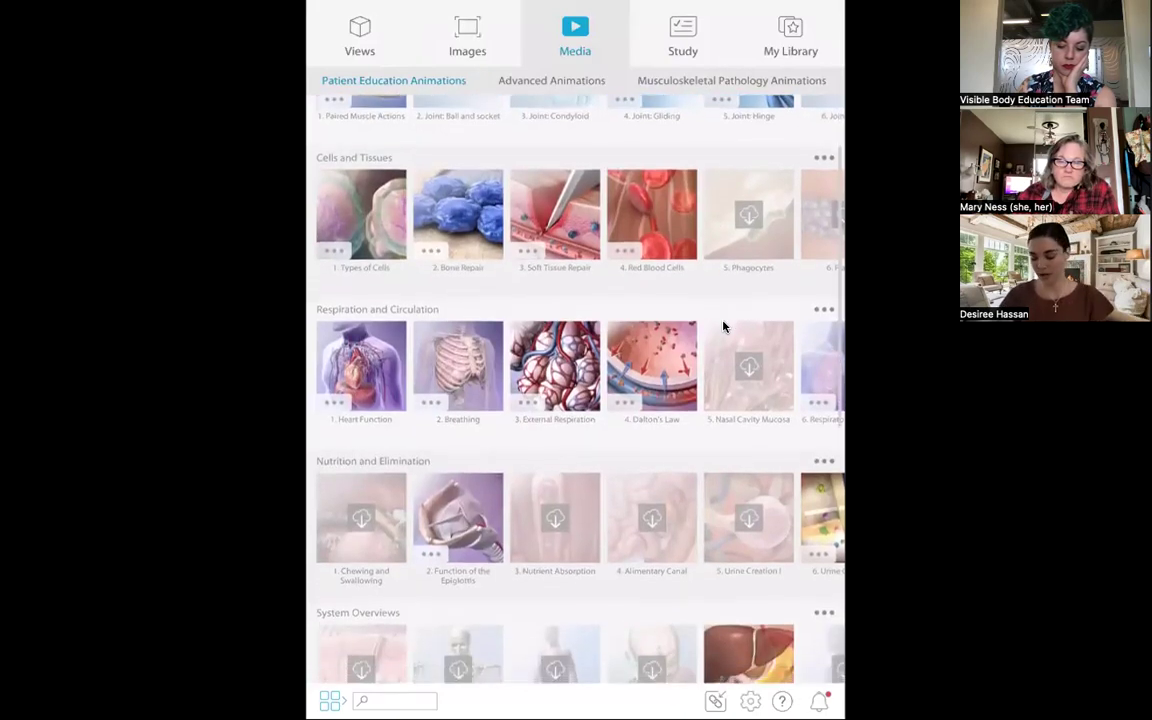
scroll(724, 326, down, 2)
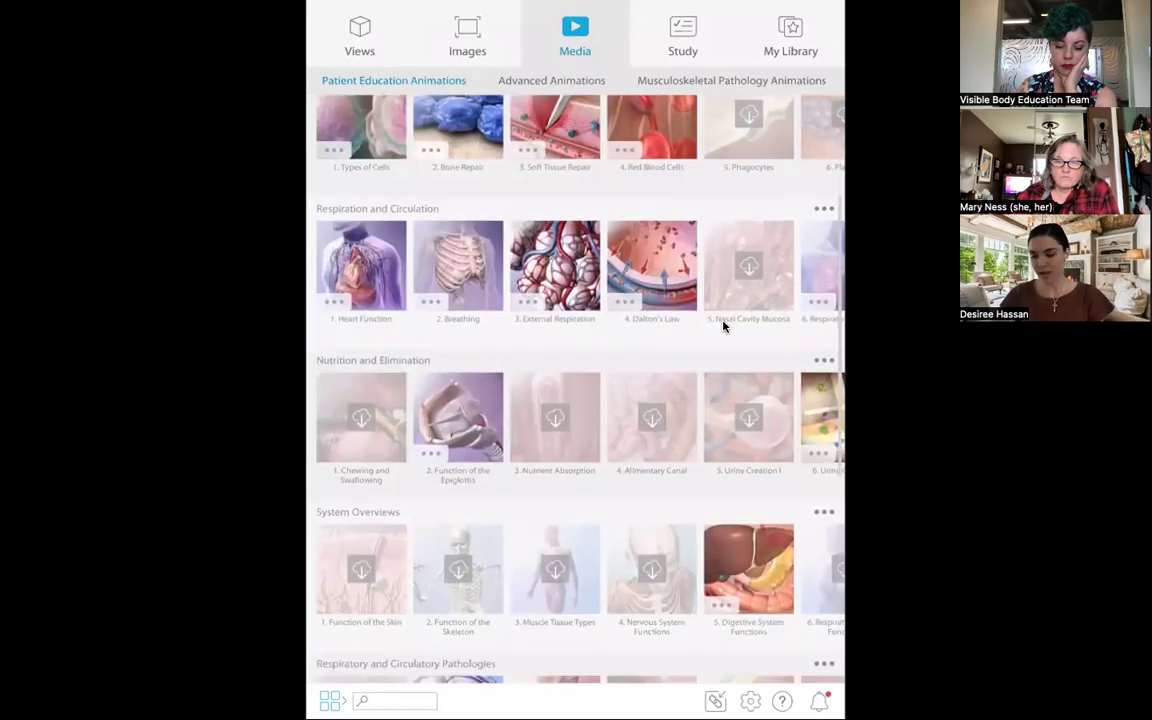
scroll(724, 326, up, 4)
scroll(724, 326, down, 5)
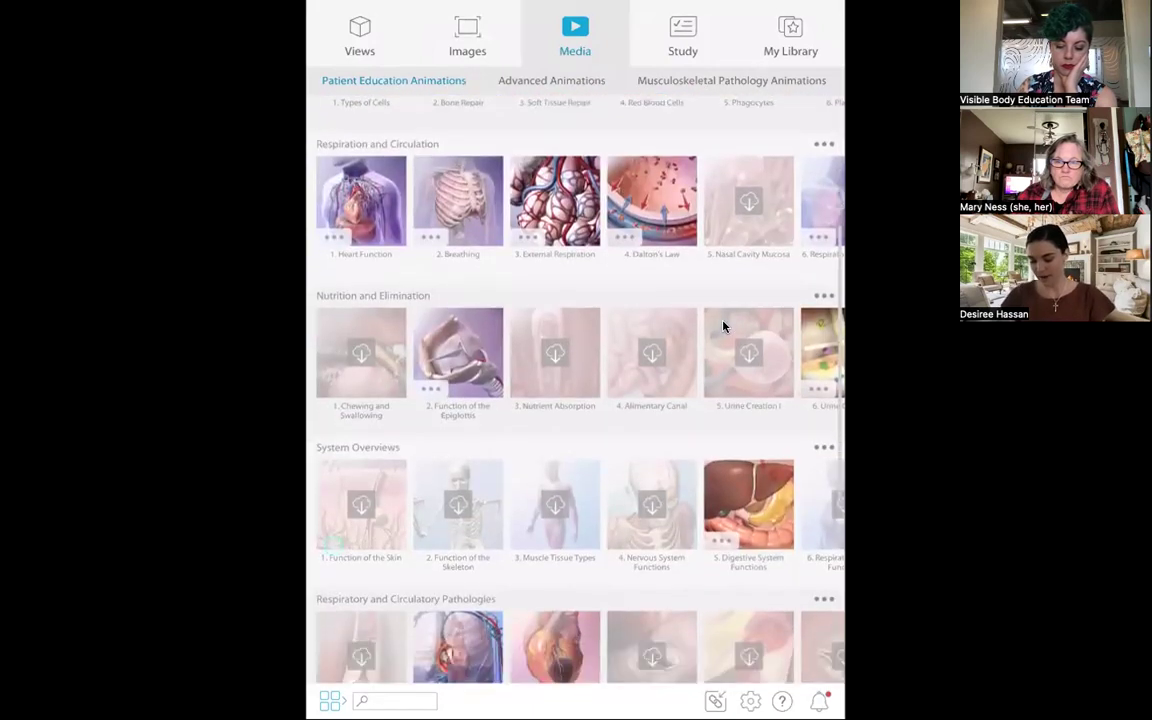
scroll(752, 445, right, 6)
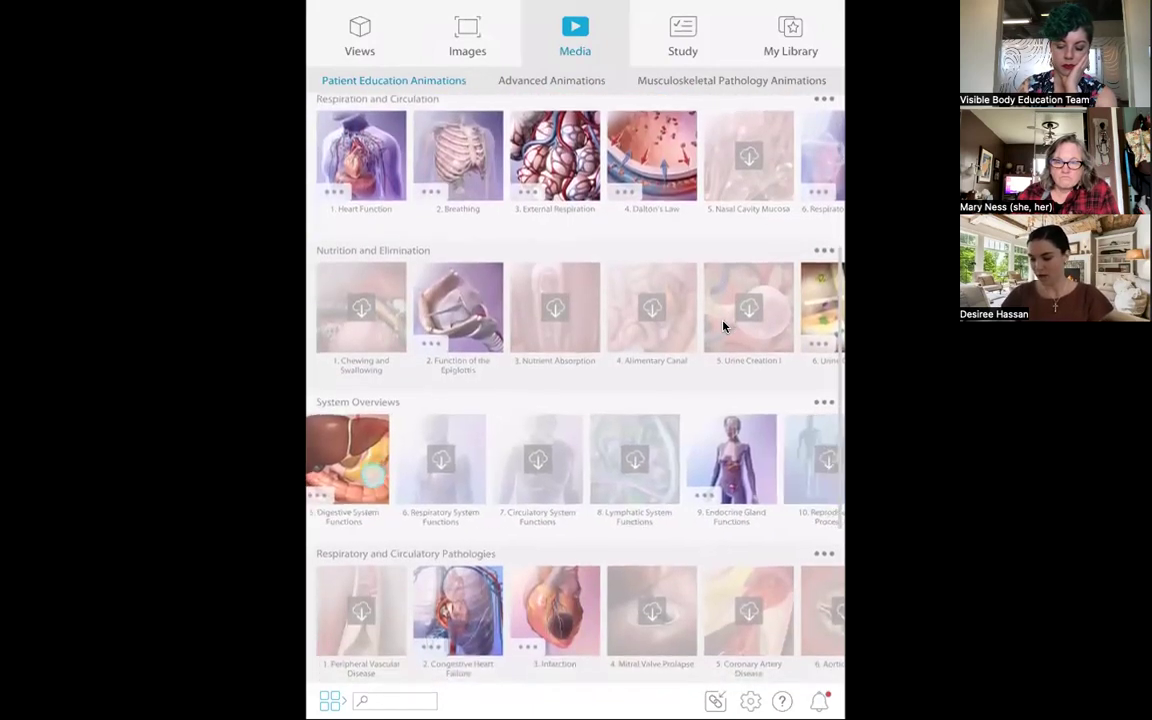
scroll(752, 445, left, 6)
scroll(724, 326, down, 1)
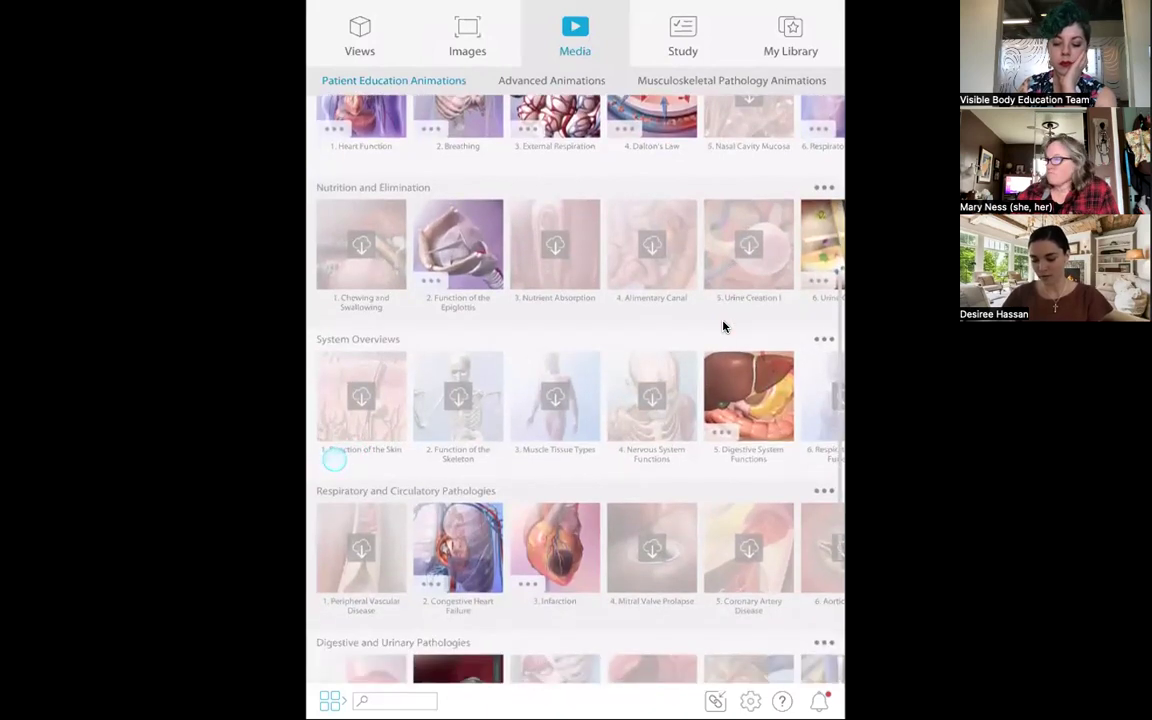
Step: Download the Muscle Tissue Types animation from the System Overviews and play it through the smooth muscle part
click(562, 428)
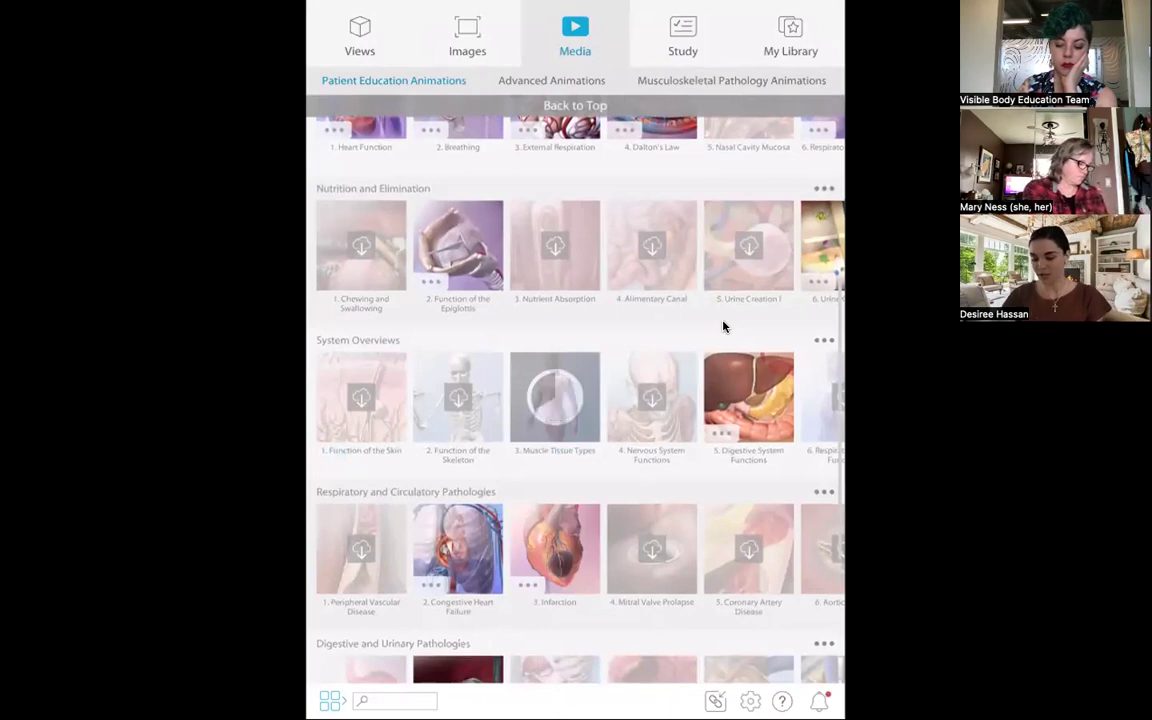
scroll(724, 327, up, 1)
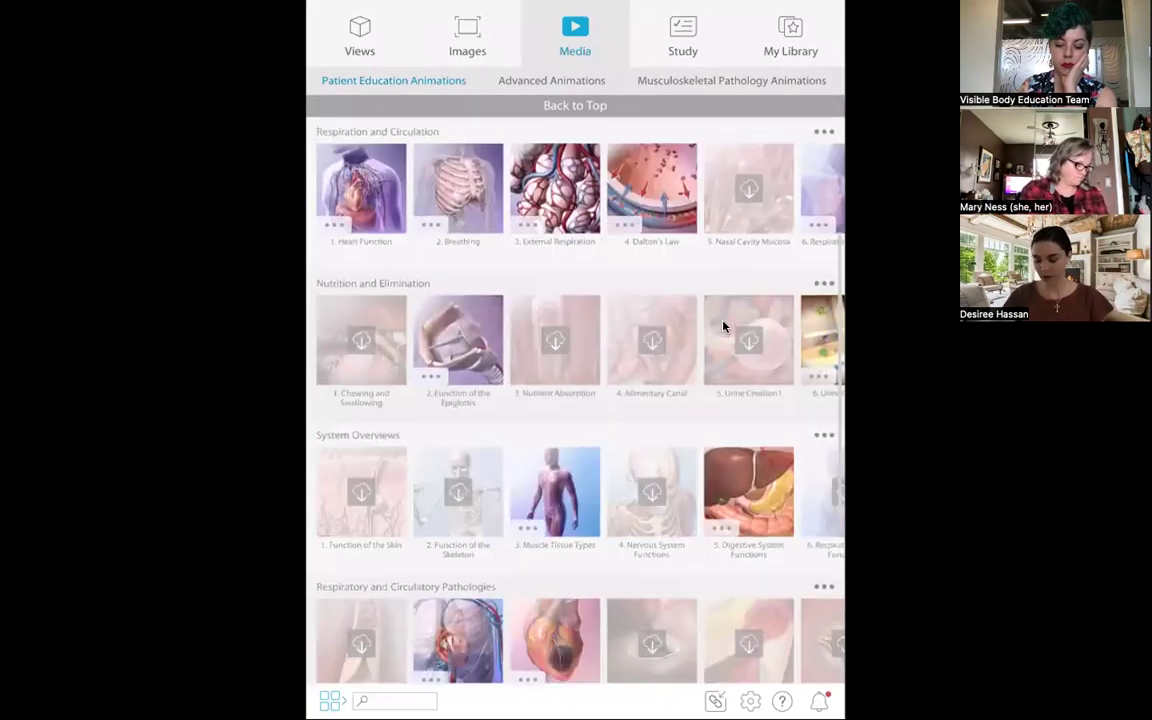
click(724, 327)
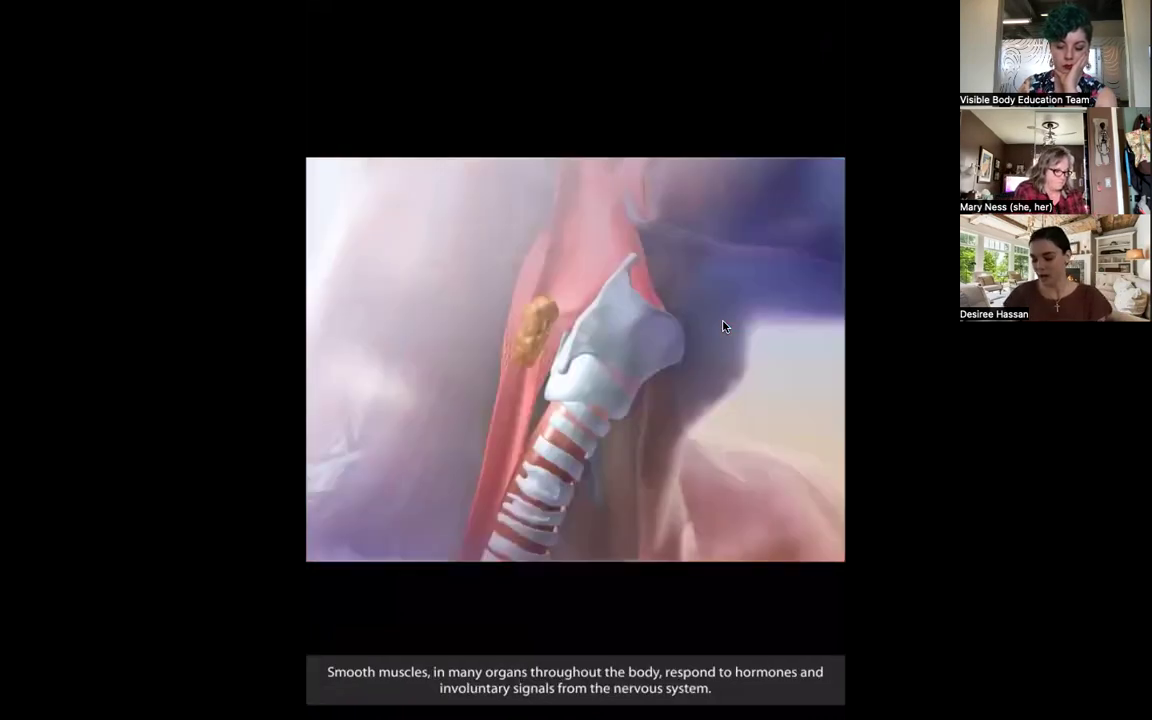
mouse_move(724, 326)
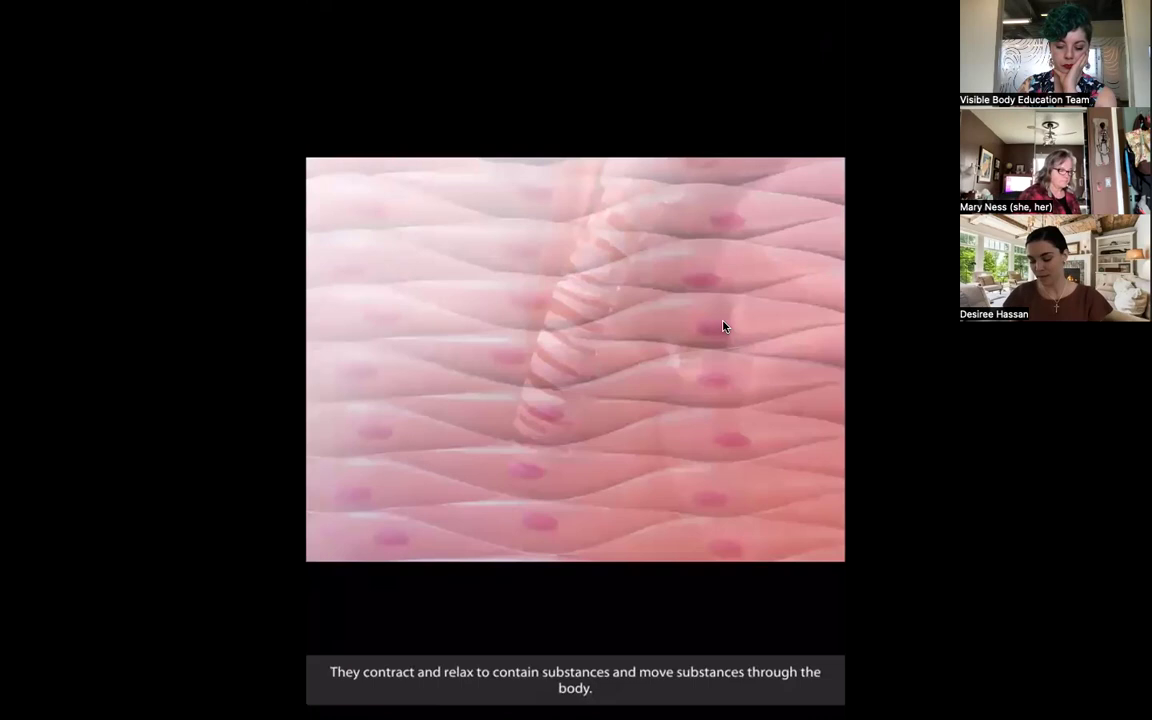
click(725, 327)
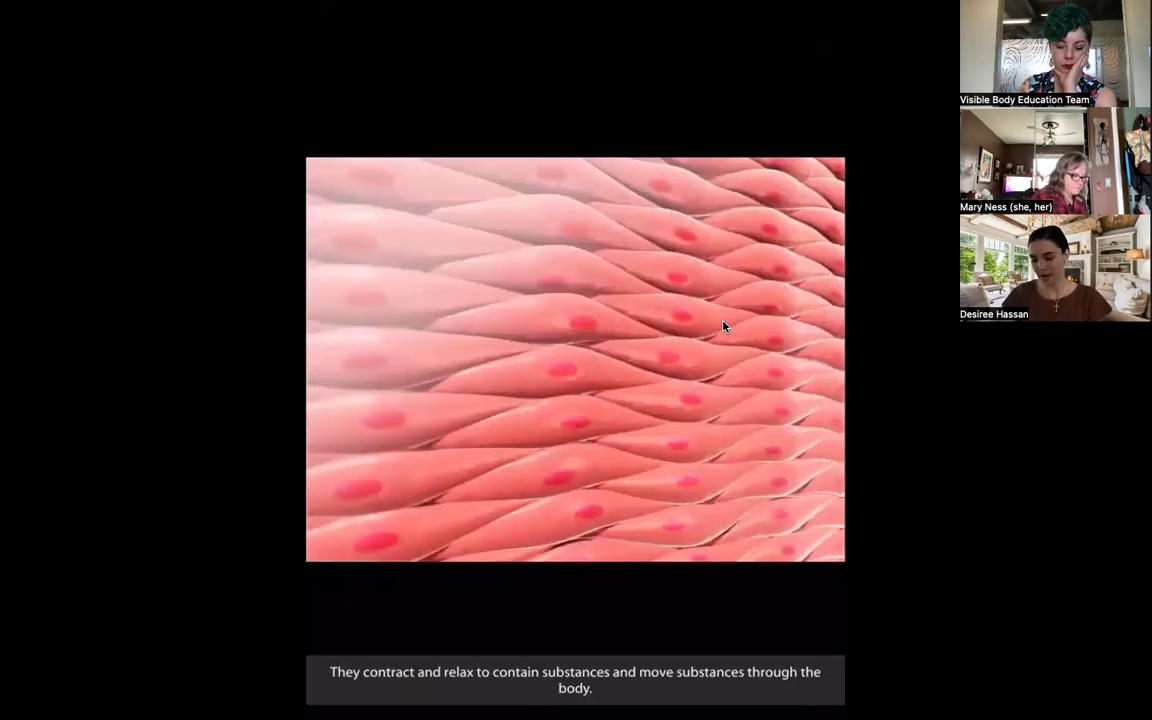
click(725, 327)
click(724, 326)
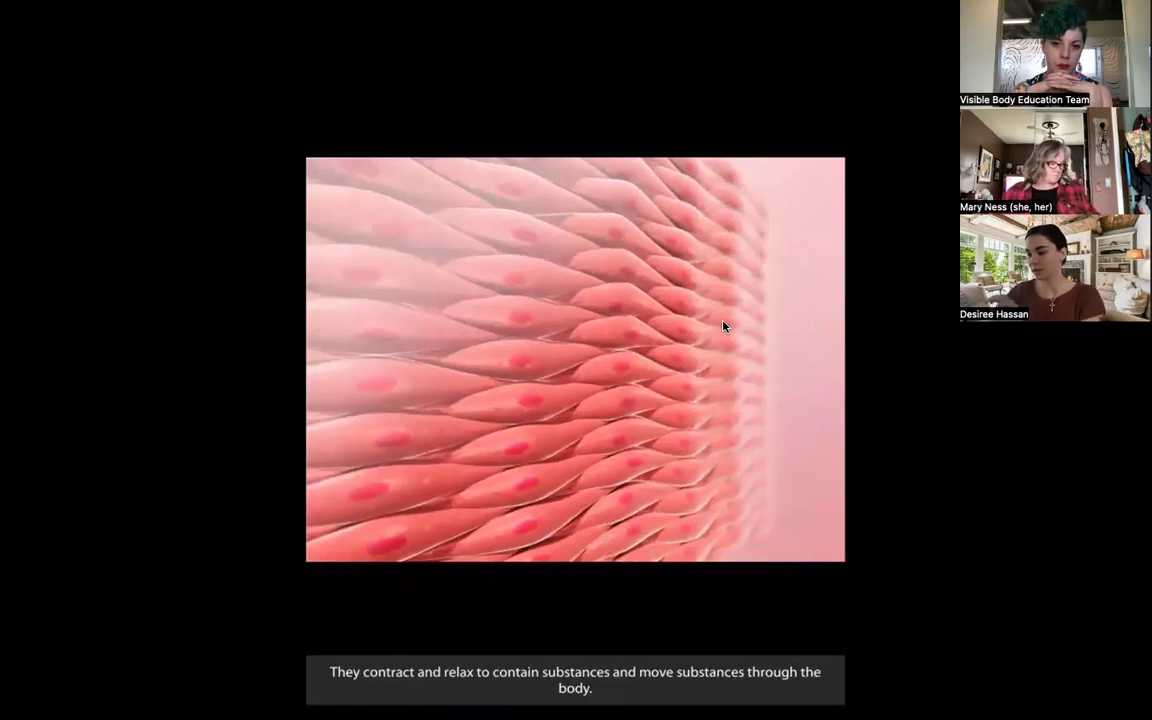
key(Escape)
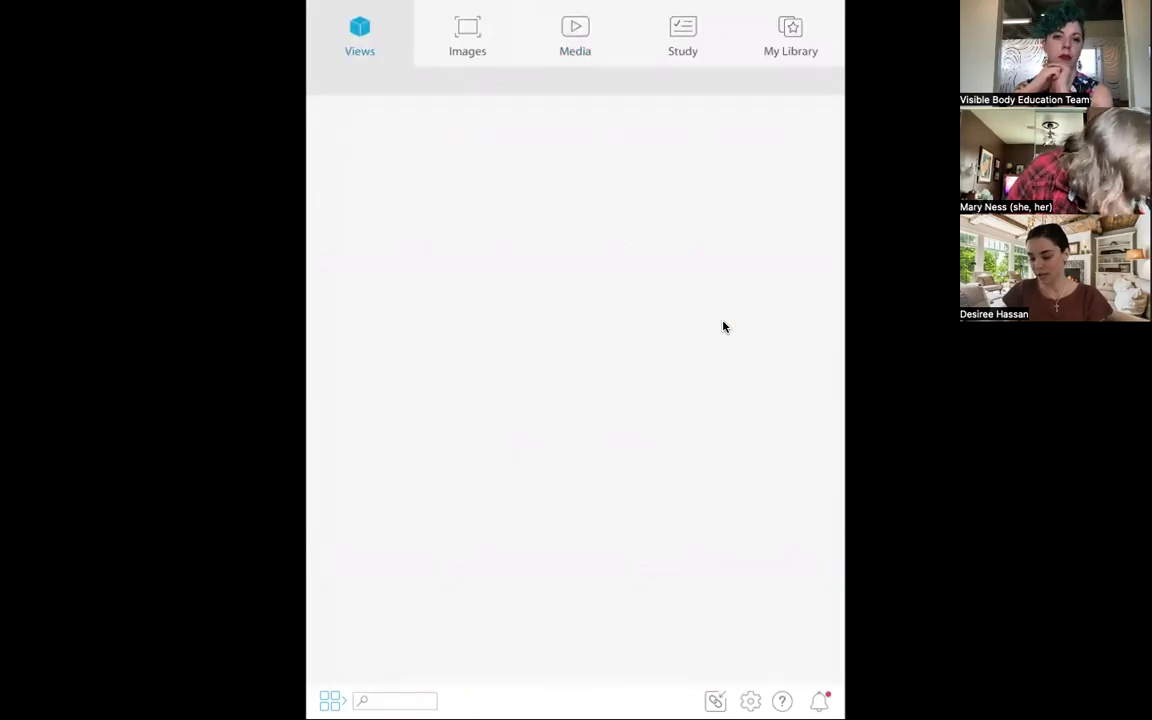
Step: Find the Shoulder view among the Muscular System views and open its 3D model
scroll(724, 327, down, 3)
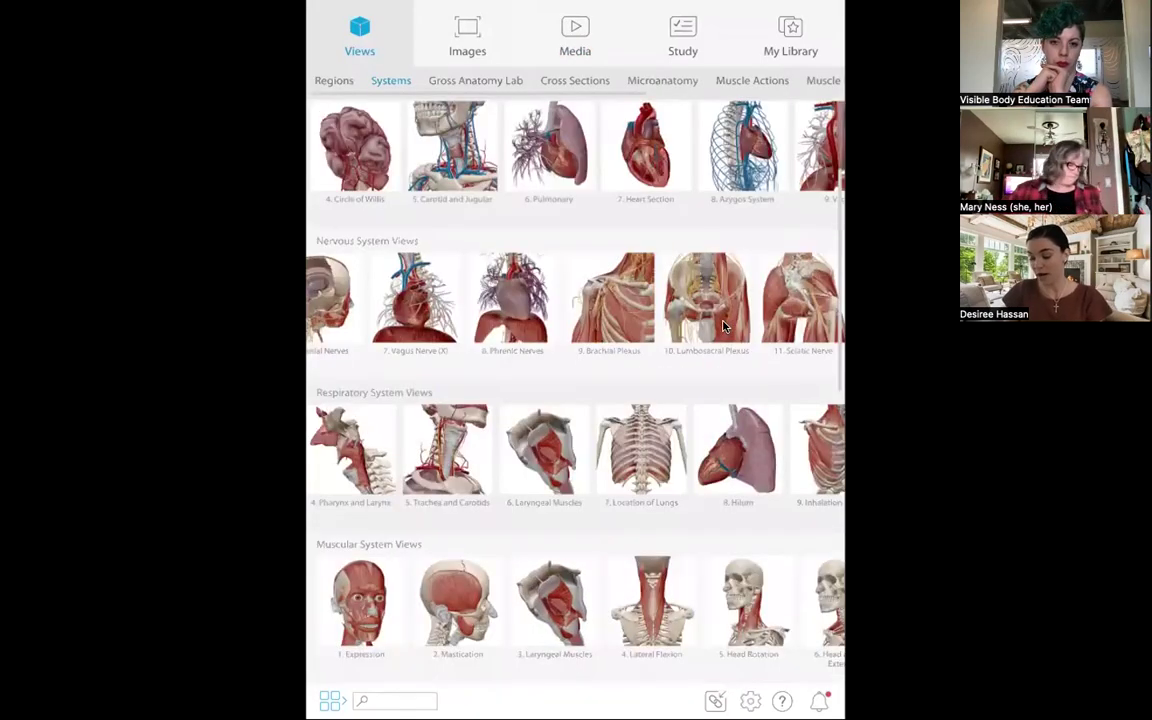
scroll(724, 327, down, 1)
scroll(724, 327, down, 1)
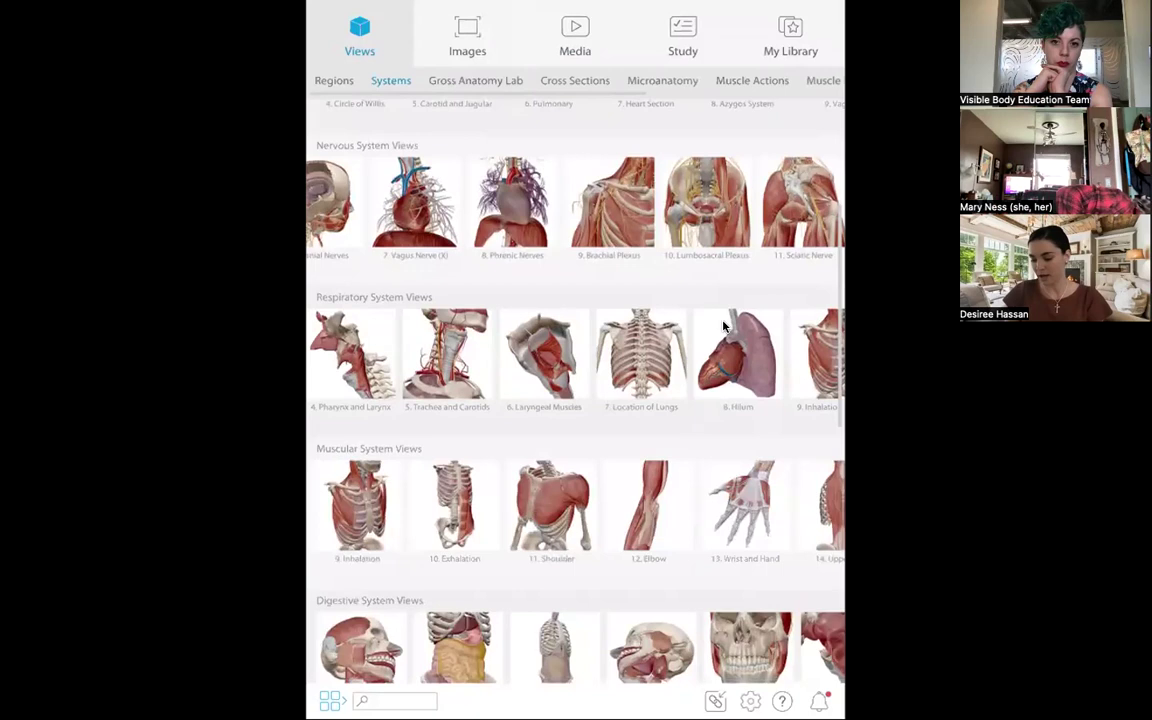
drag(682, 513, 390, 513)
mouse_move(679, 522)
mouse_down()
mouse_move(518, 522)
mouse_move(740, 528)
mouse_up()
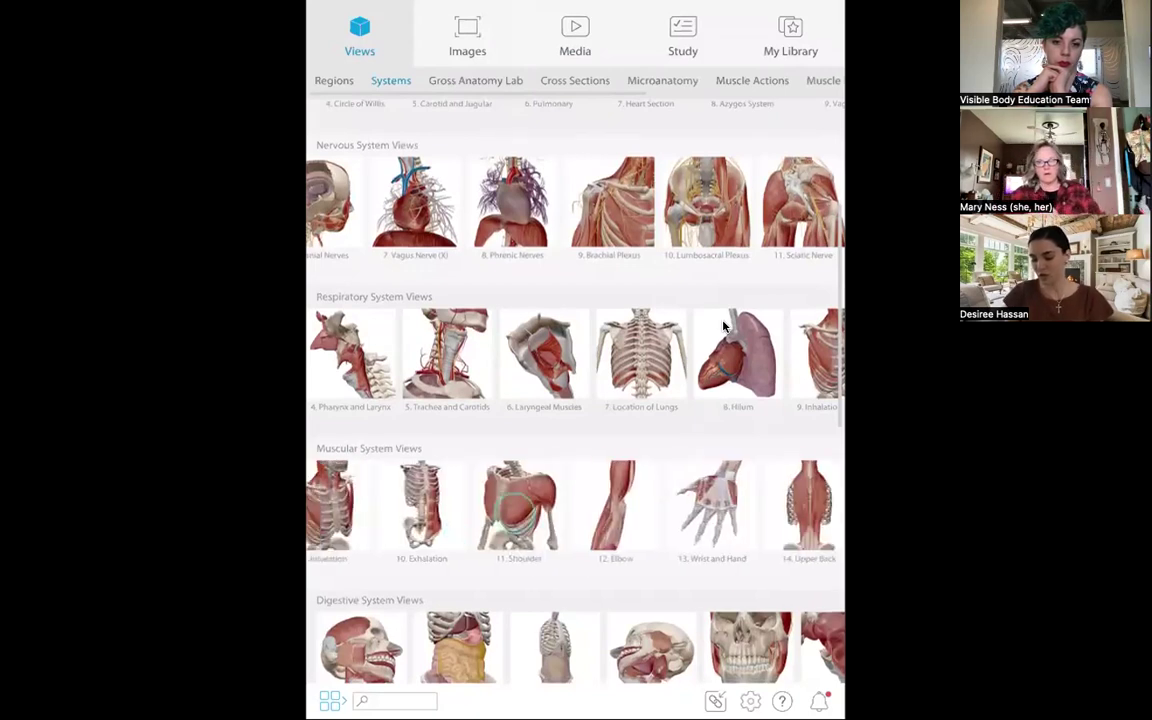
click(516, 510)
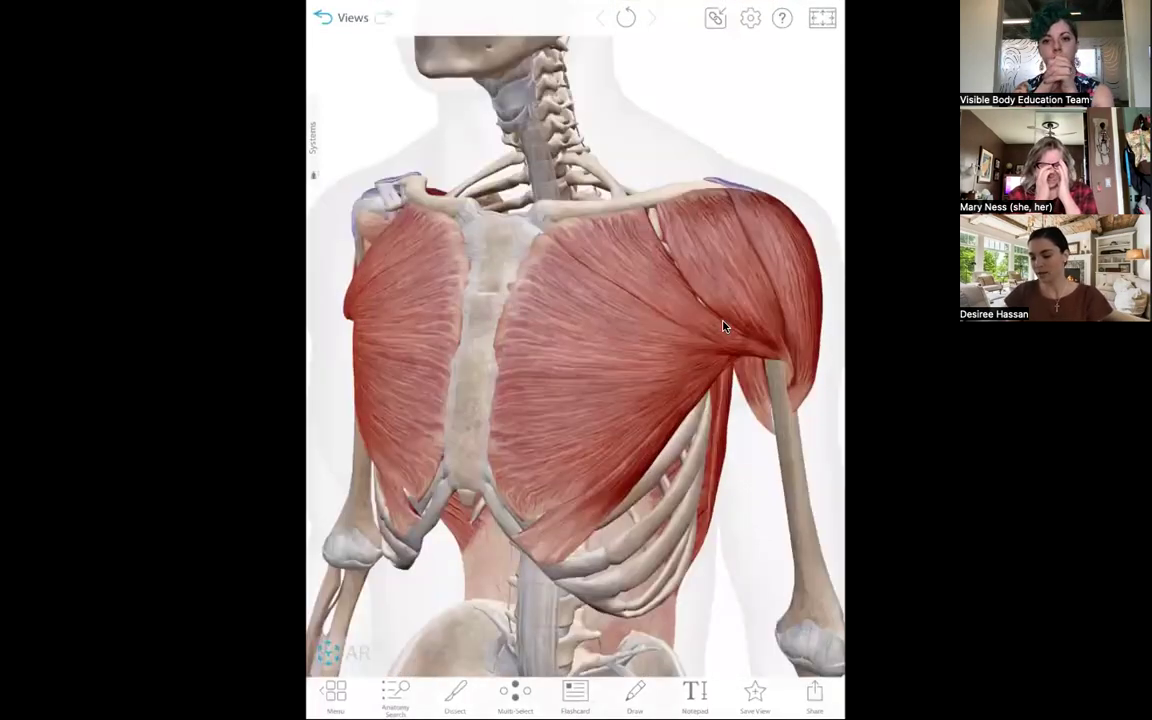
Step: Select the sternocostal head of the left pectoralis major and examine it from several angles and distances
click(527, 351)
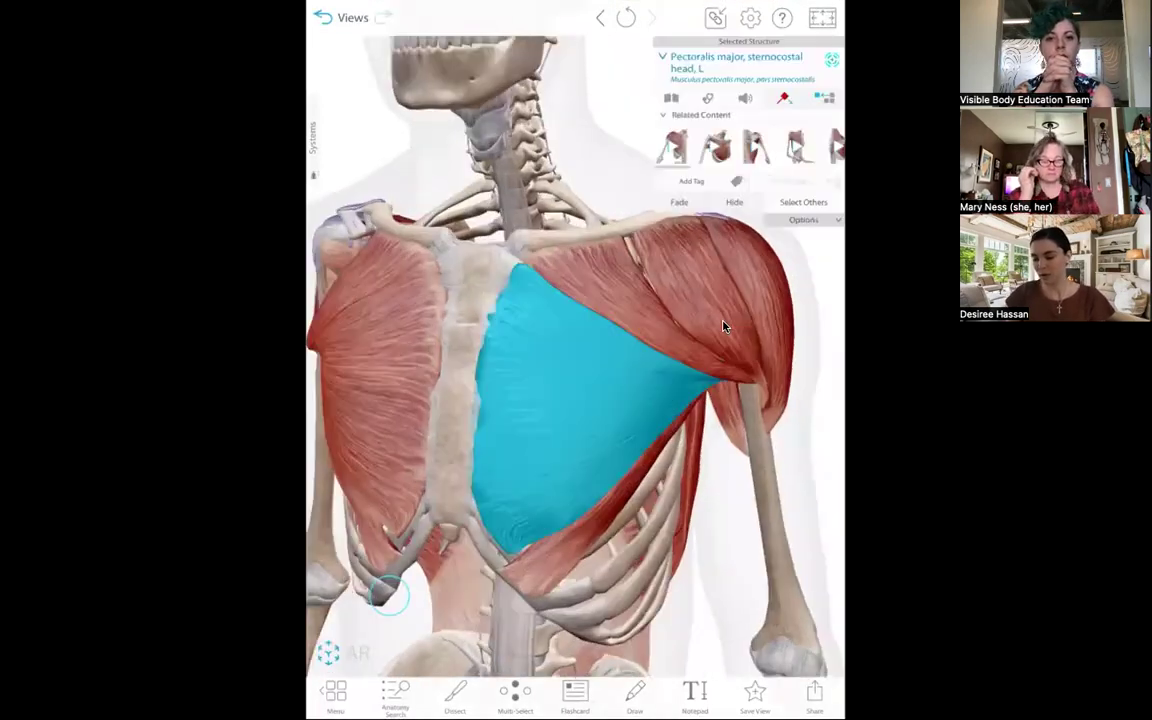
mouse_move(389, 596)
mouse_down()
mouse_move(422, 581)
mouse_move(384, 590)
mouse_move(532, 603)
mouse_move(345, 600)
mouse_move(400, 598)
mouse_up()
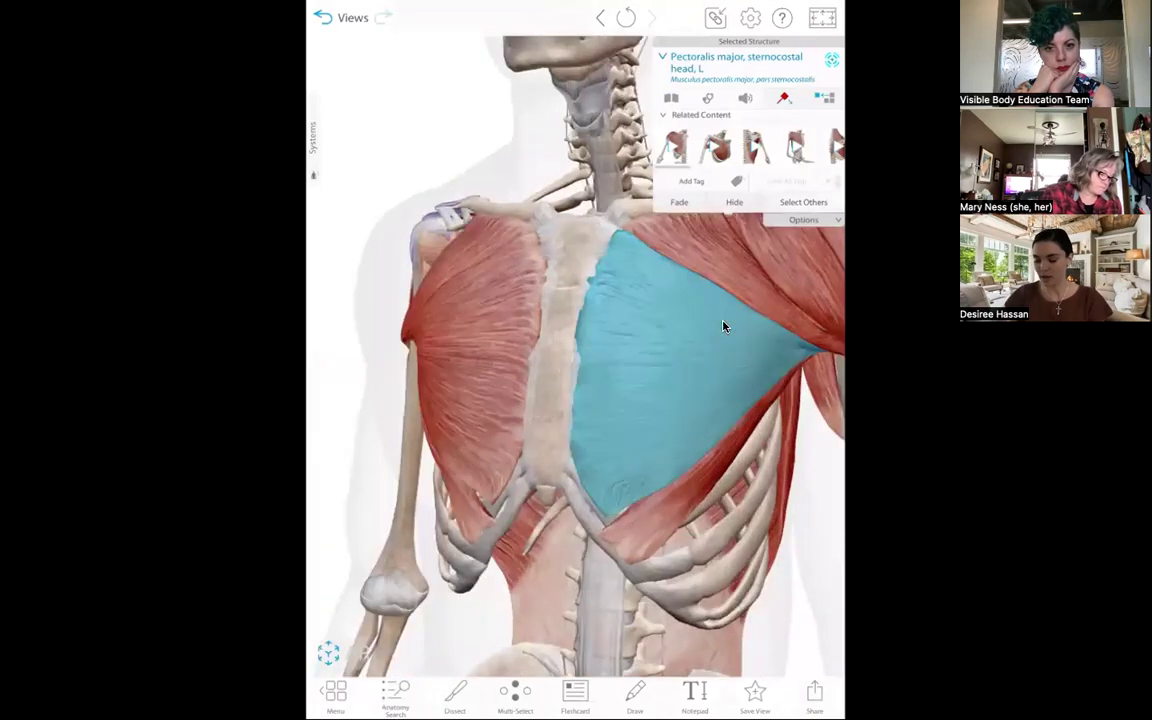
scroll(520, 529, down, 3)
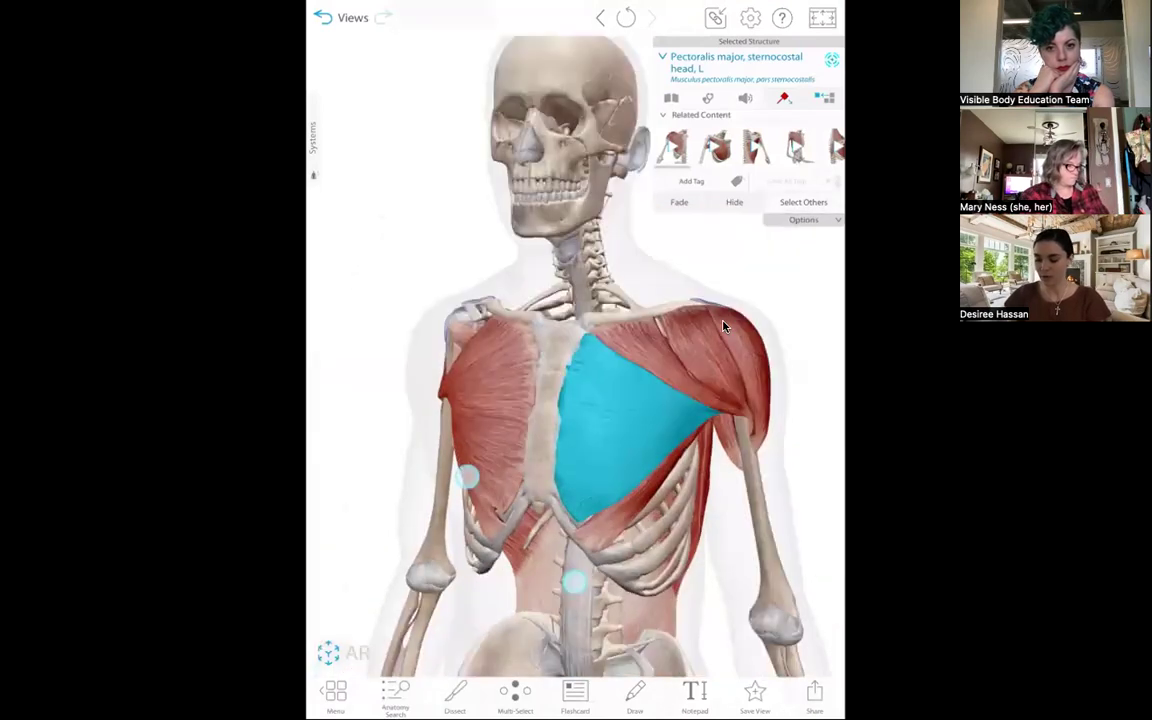
scroll(518, 530, up, 3)
drag(518, 518, 453, 493)
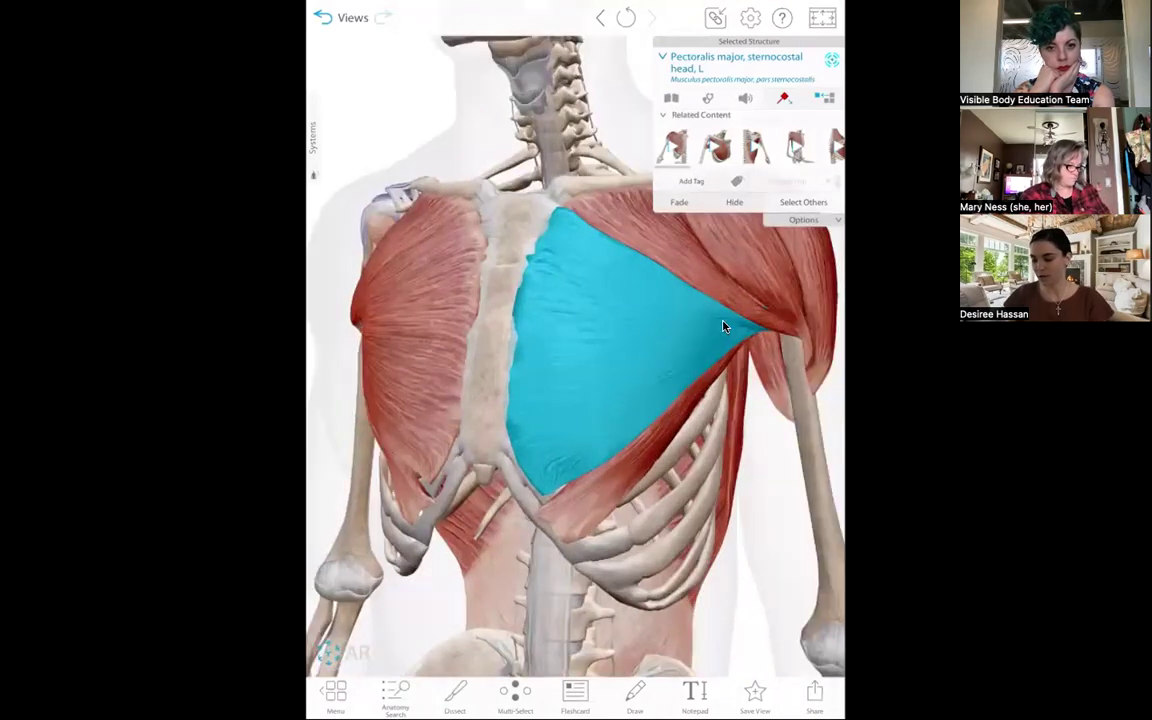
drag(350, 630, 393, 629)
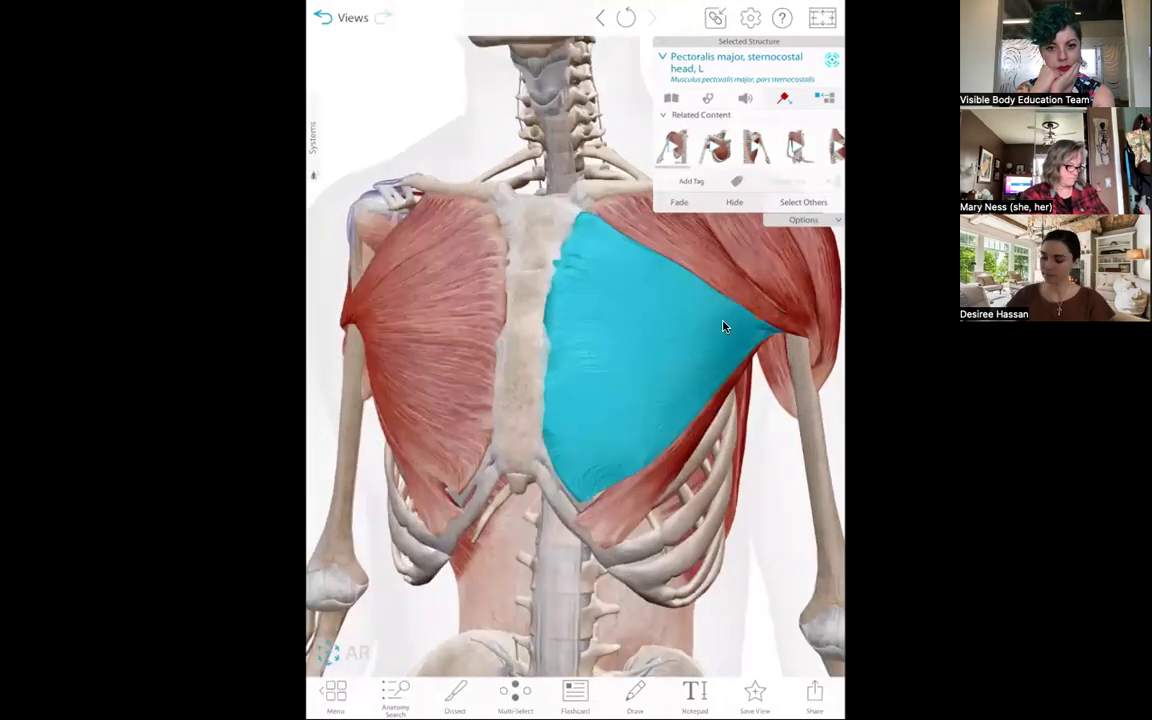
drag(485, 598, 469, 609)
drag(405, 592, 372, 604)
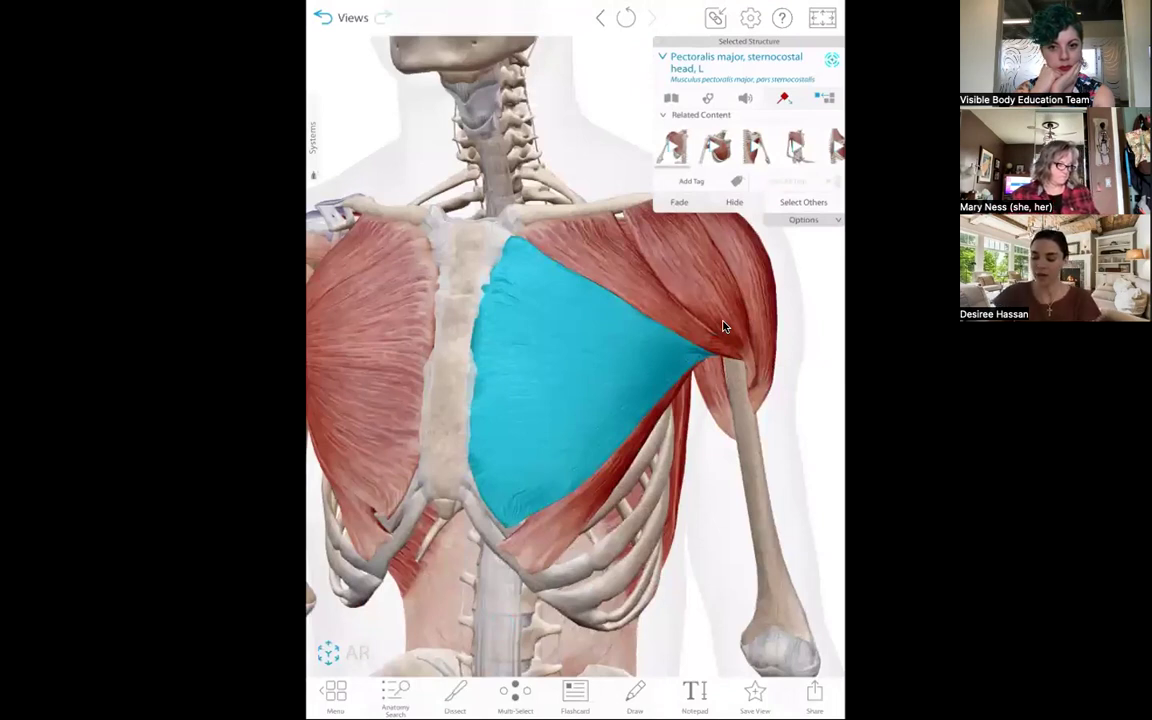
Step: Read the selected muscle's definition, including origin, insertion and action, and look at its related pathologies
click(671, 97)
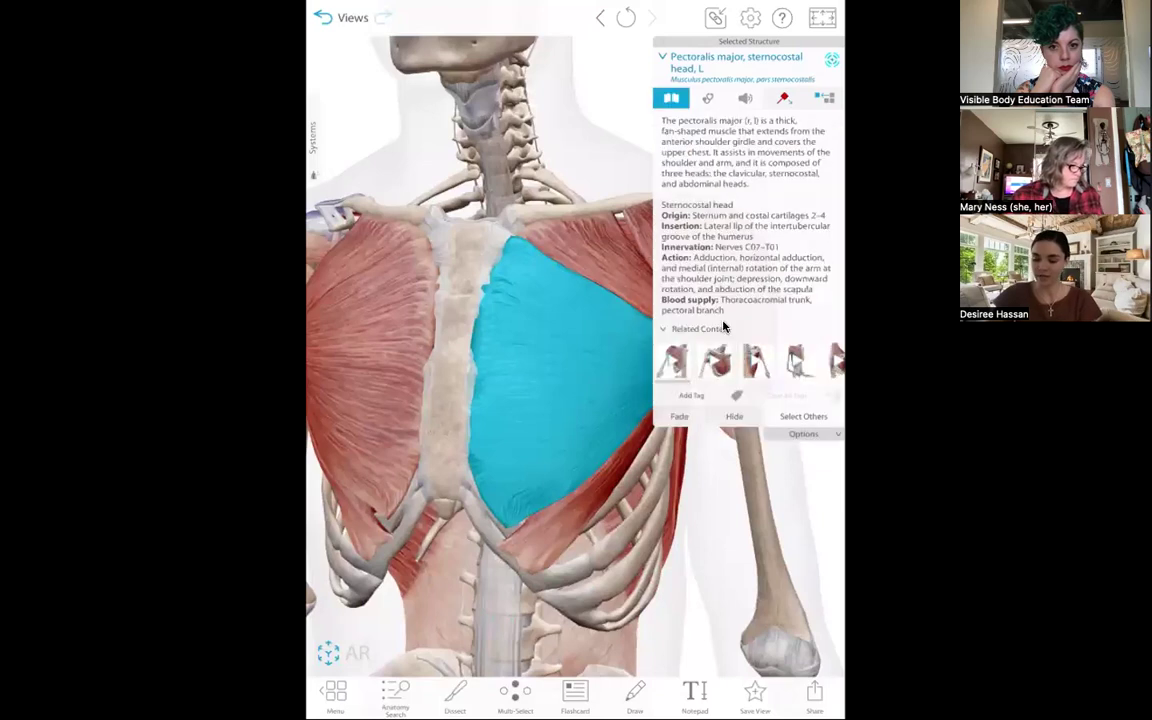
drag(489, 541, 399, 529)
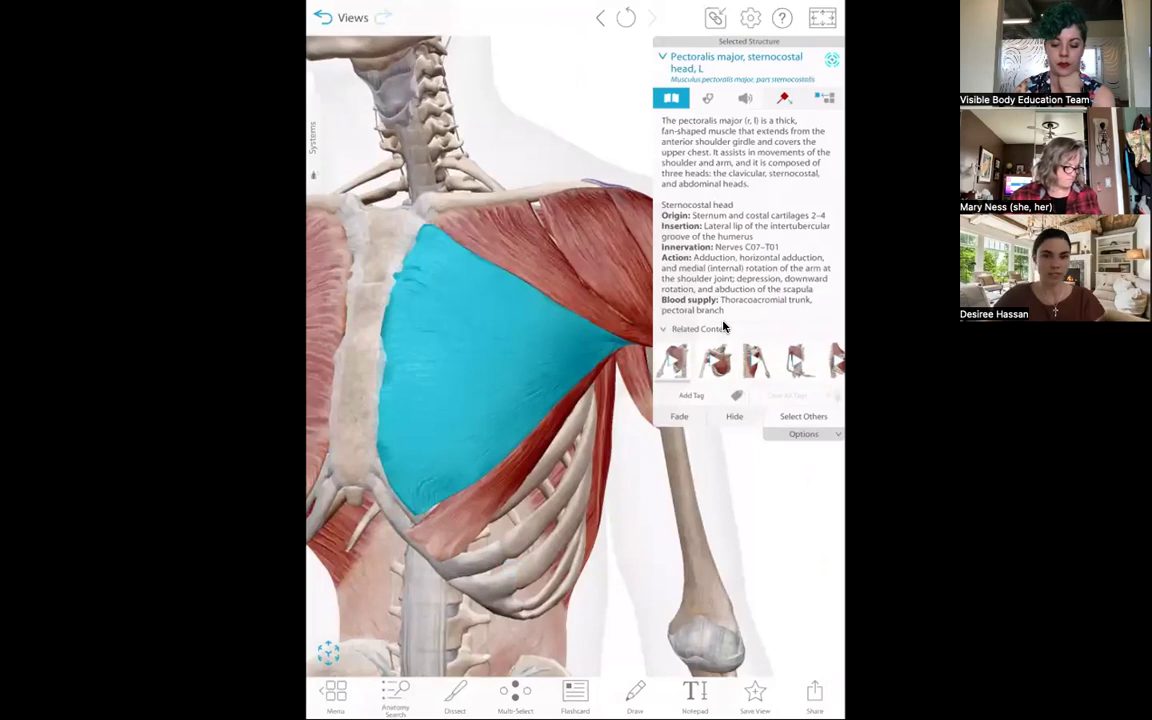
scroll(525, 450, down, 2)
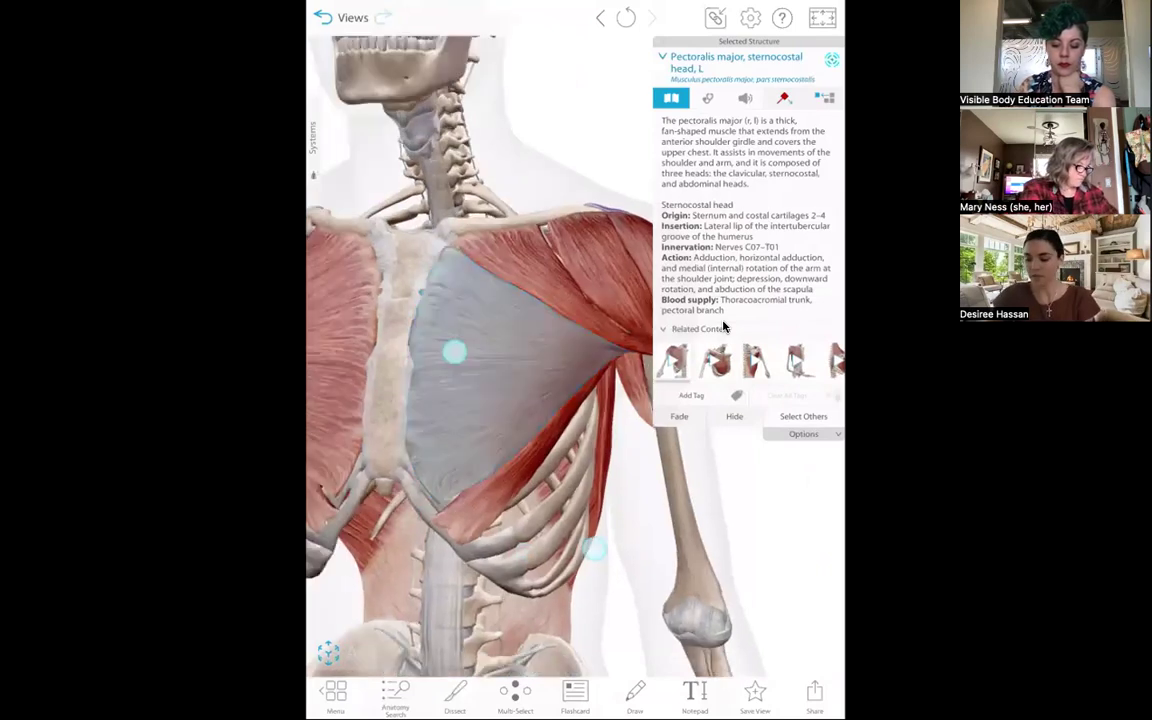
click(708, 99)
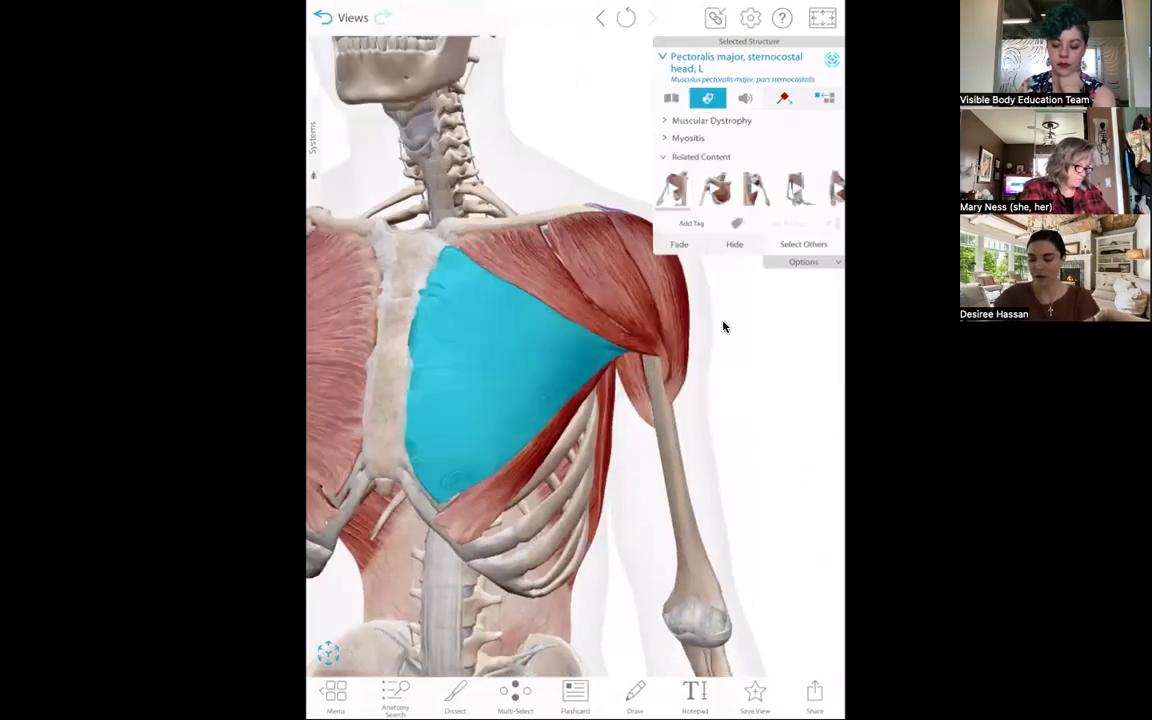
Step: Examine the bony attachments of the left pectoralis major's sternocostal head and switch to its blood supply
click(708, 98)
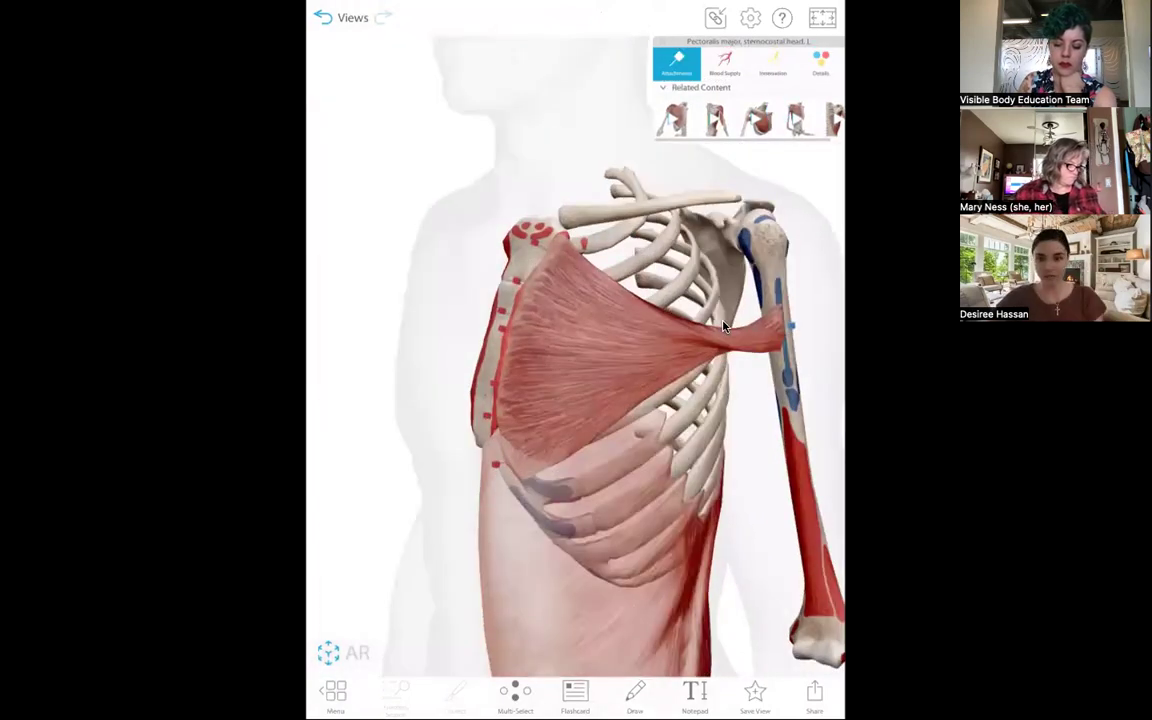
drag(622, 537, 588, 504)
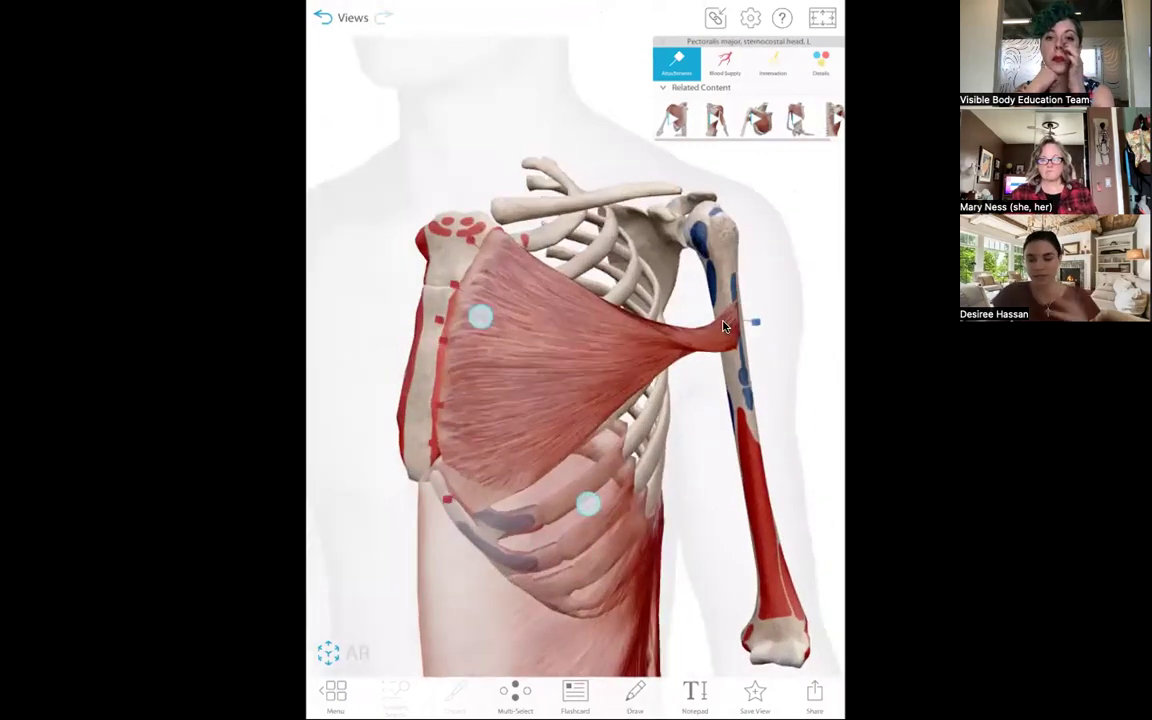
scroll(534, 410, up, 1)
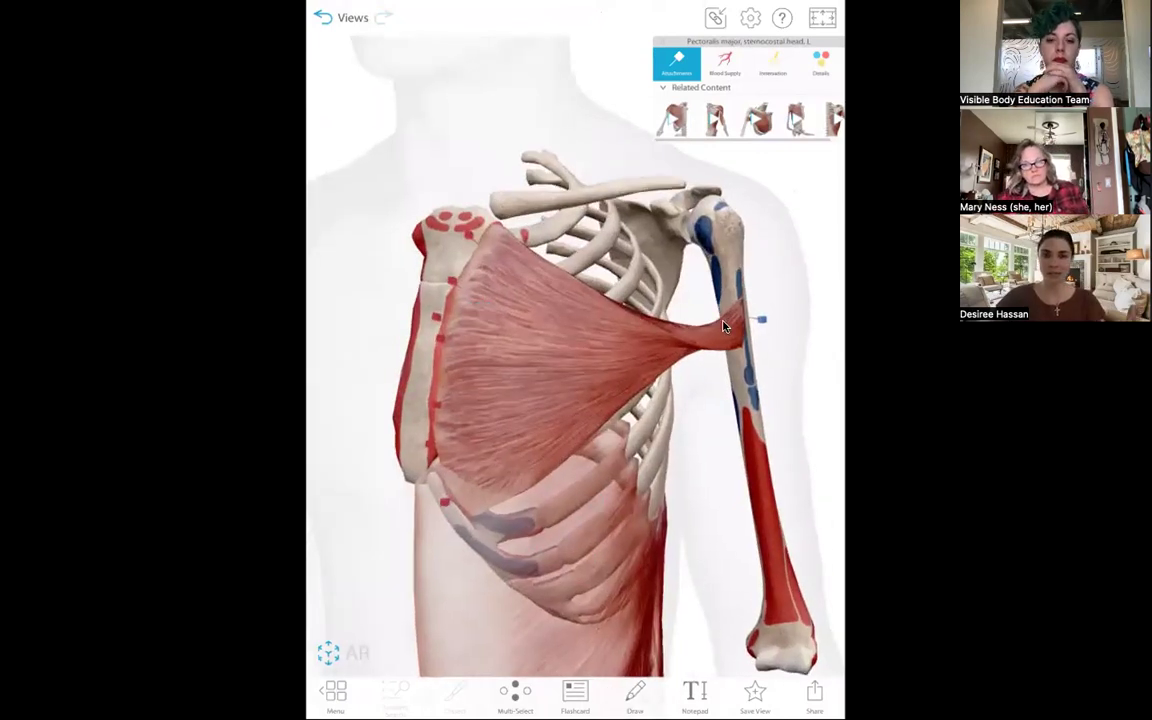
scroll(725, 326, down, 1)
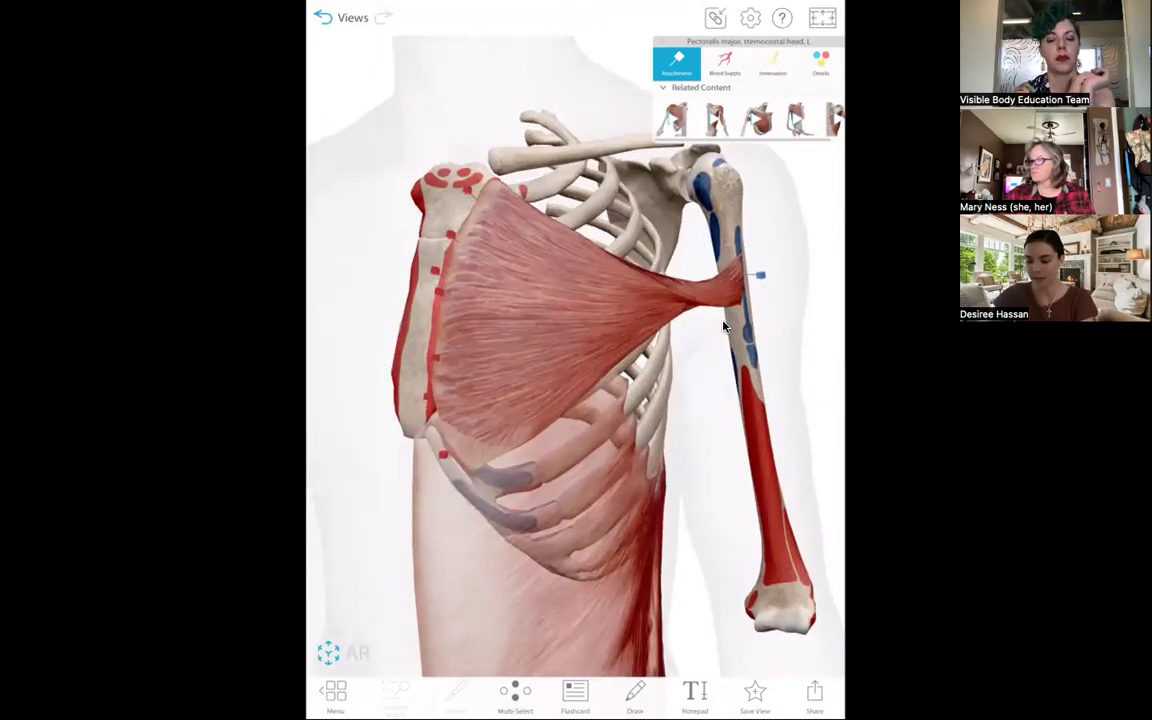
click(725, 60)
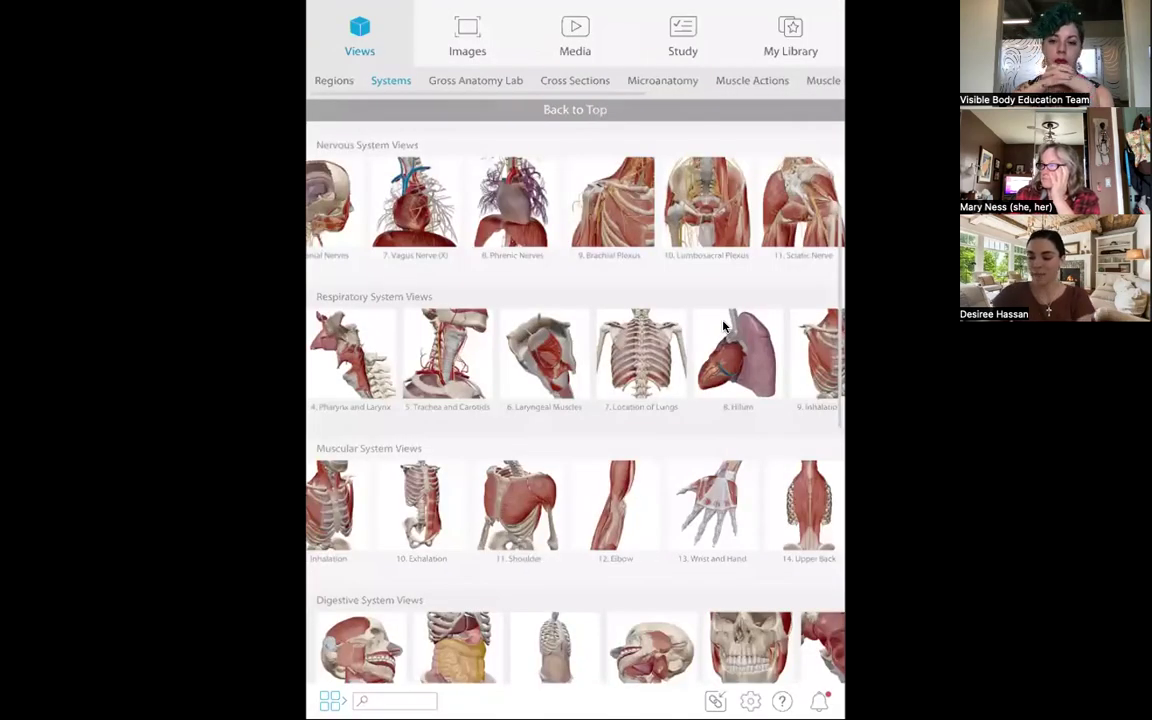
Step: Open the Microanatomy category of the 3D views
drag(668, 80, 634, 80)
click(628, 81)
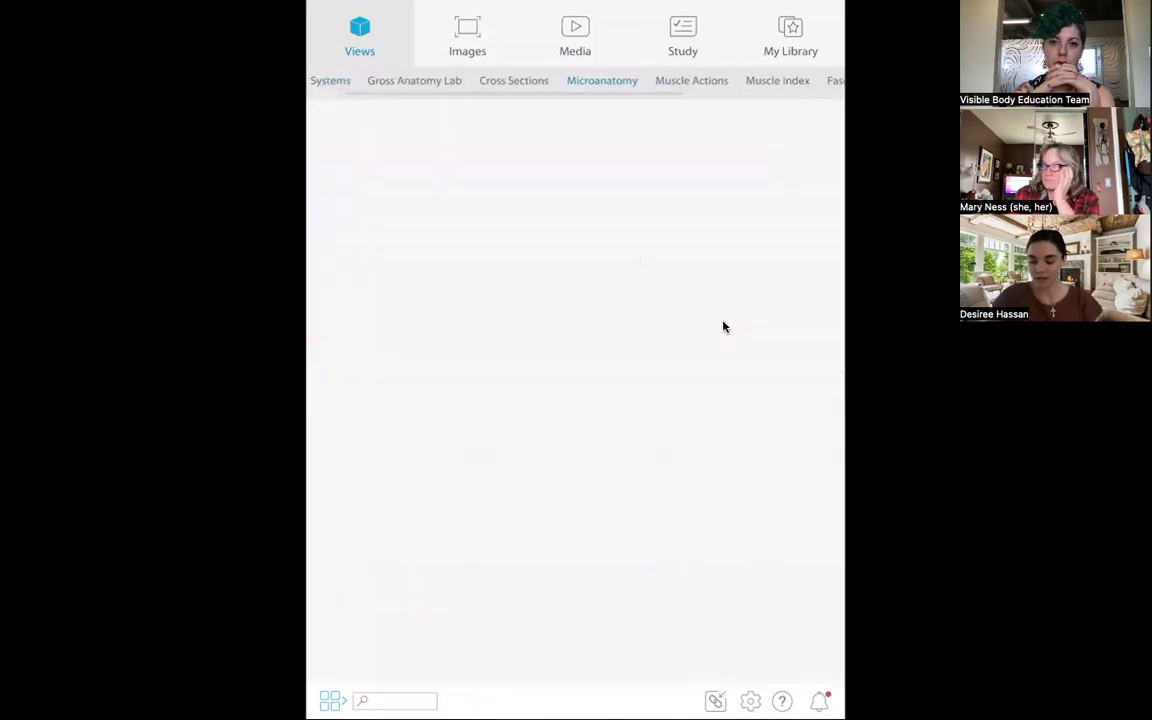
Step: Browse the Microanatomy models by body system and open the Muscular System's Skeletal Muscle model
scroll(724, 326, down, 5)
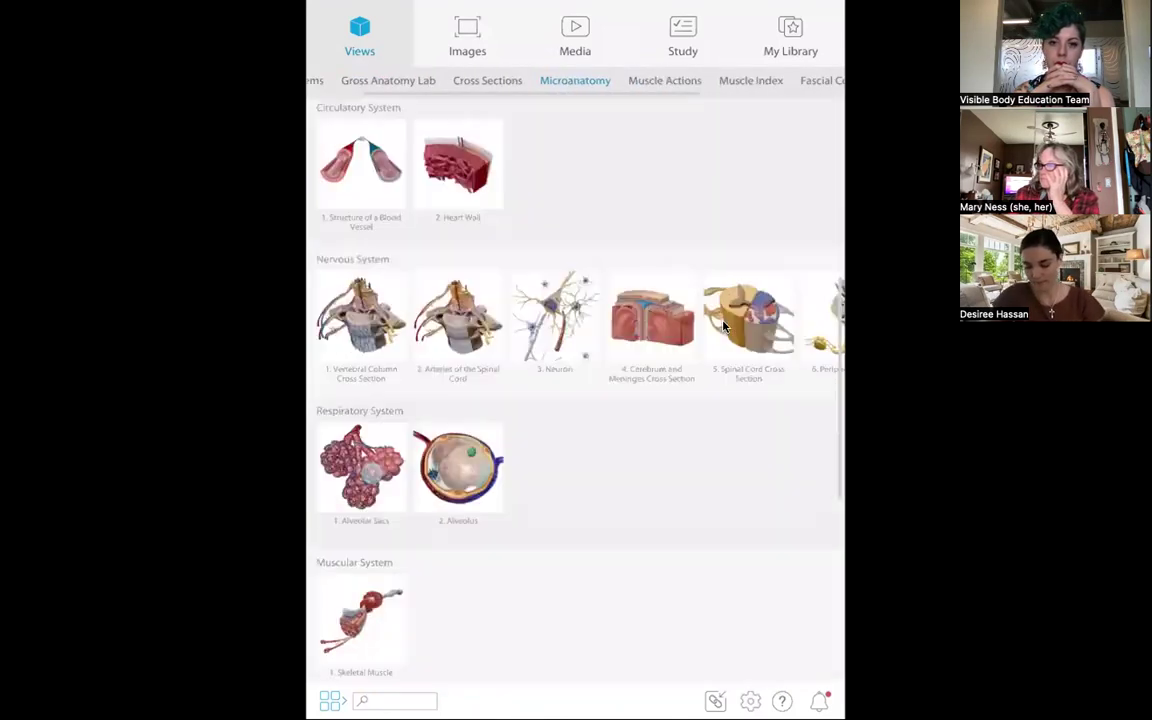
scroll(724, 326, down, 3)
scroll(724, 326, down, 3)
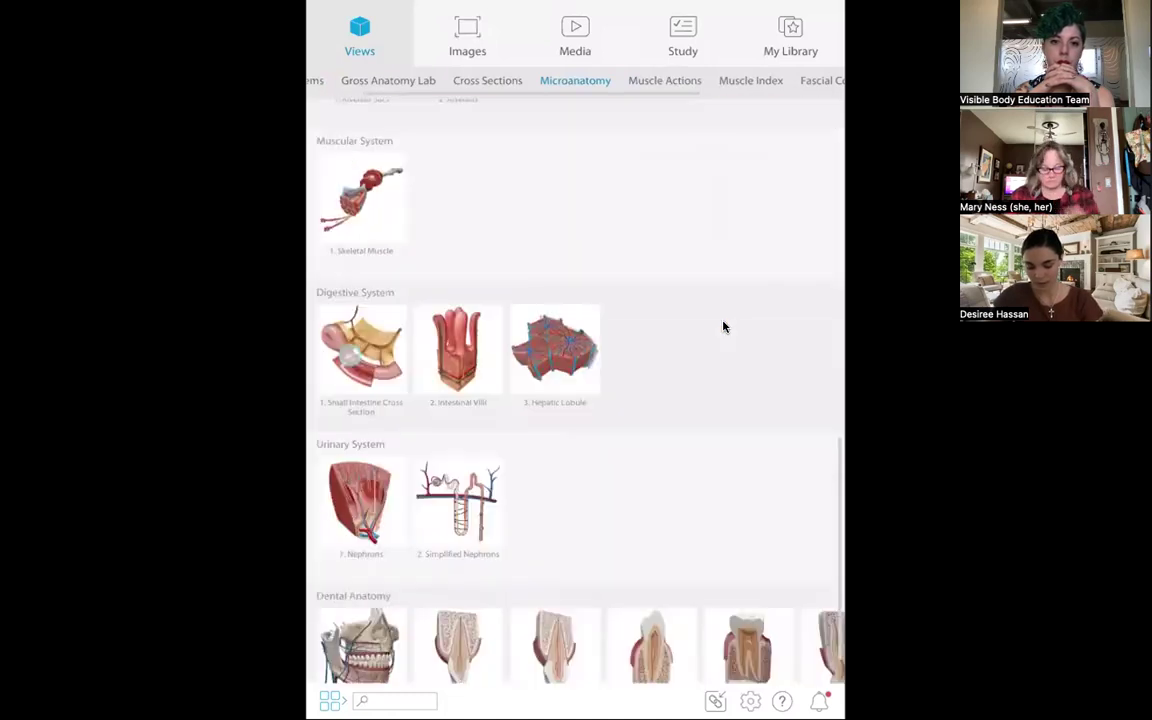
scroll(724, 326, up, 3)
scroll(724, 326, up, 1)
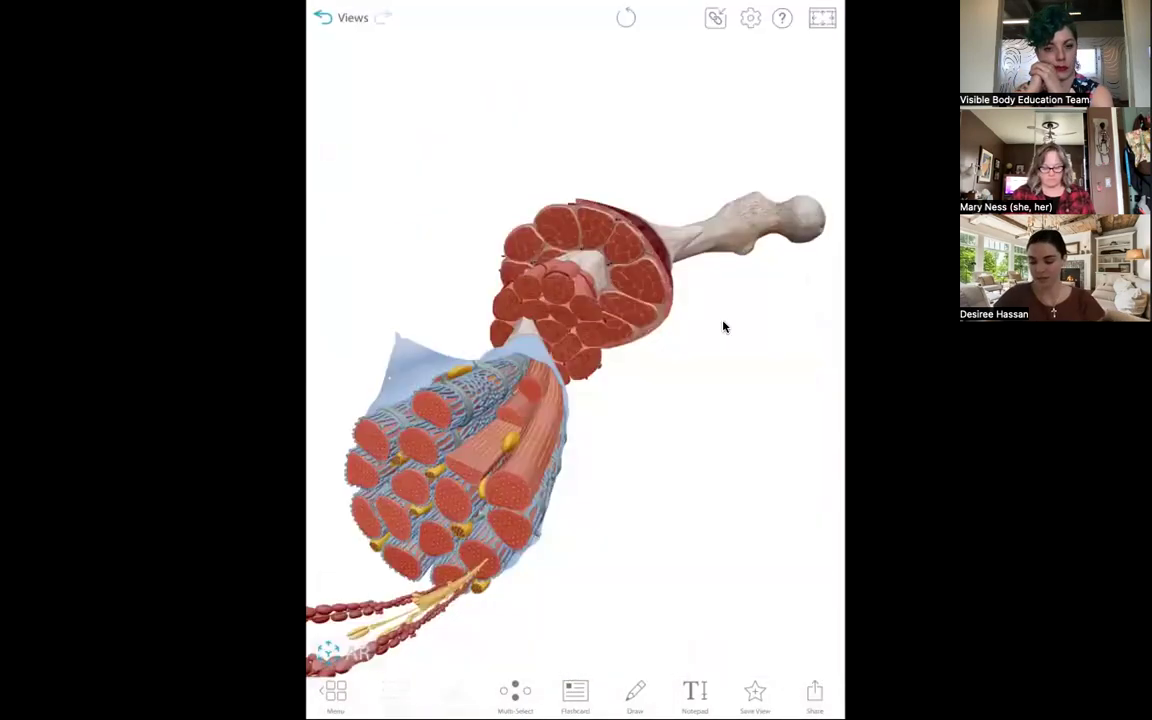
Step: Examine the skeletal muscle model up close, from the bundled myofibrils to the filaments extending from them
drag(720, 590, 575, 499)
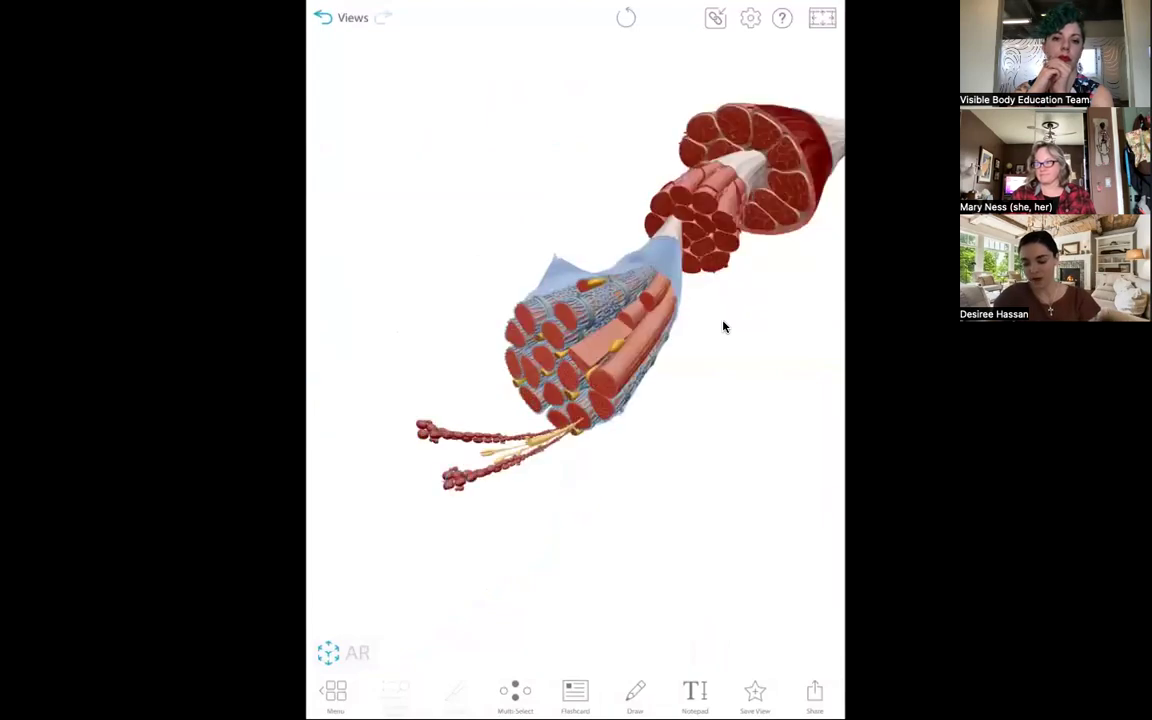
scroll(500, 289, up, 5)
drag(393, 425, 400, 424)
scroll(520, 415, up, 3)
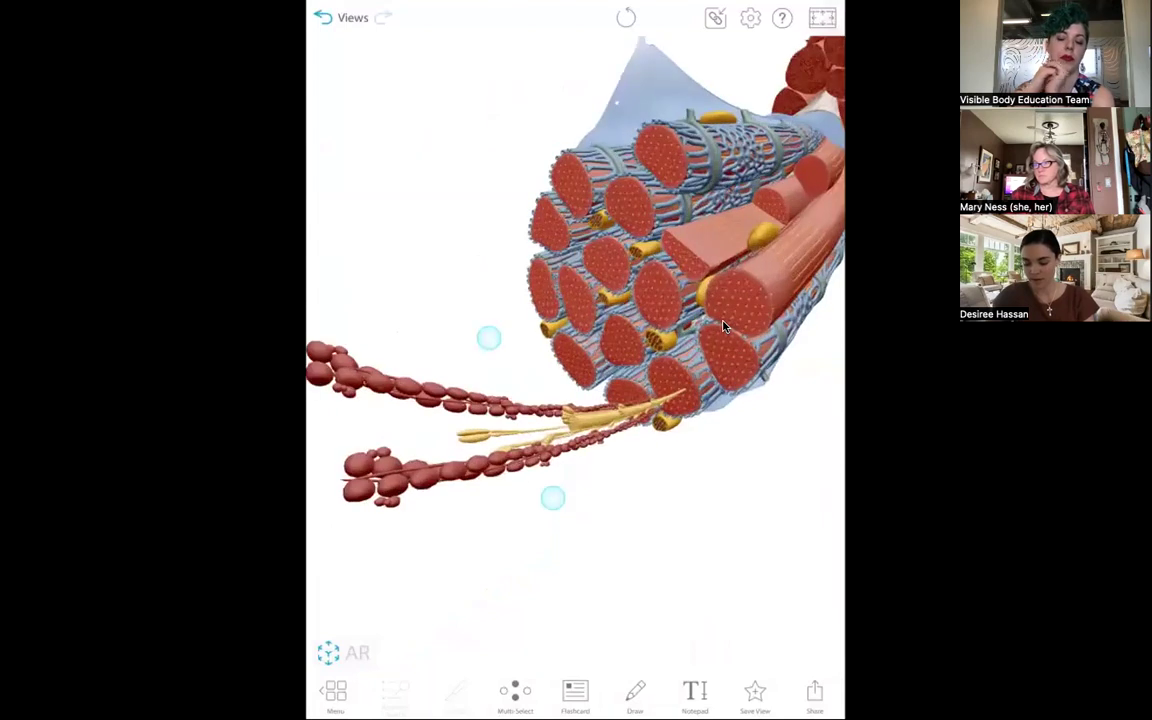
scroll(520, 415, up, 3)
drag(460, 432, 400, 416)
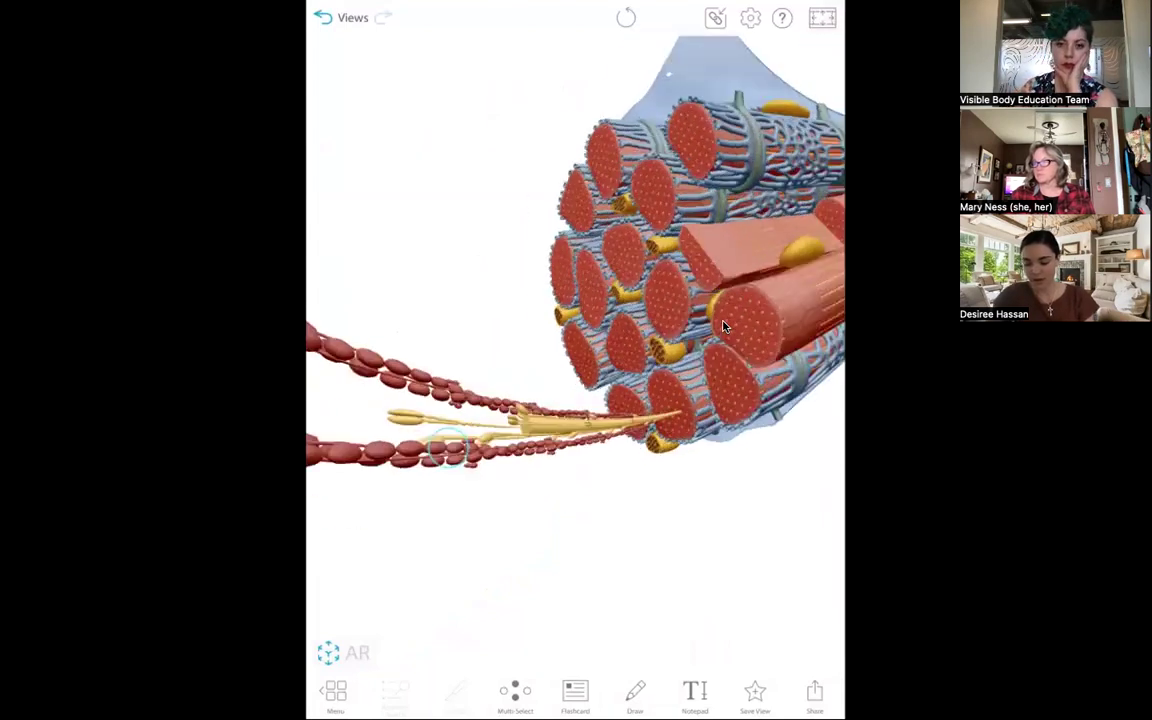
Step: Identify the actin (thin) filament and the myosin (thick) filament by selecting each in turn
click(395, 453)
drag(454, 550, 533, 537)
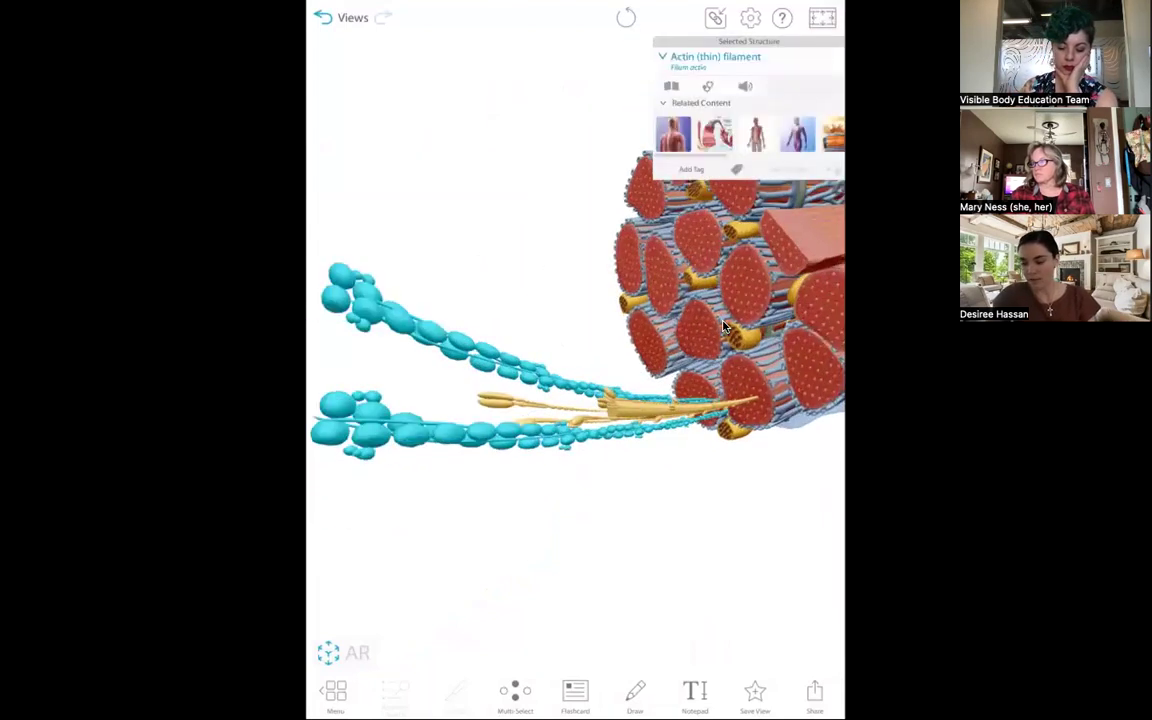
click(650, 407)
drag(642, 572, 505, 567)
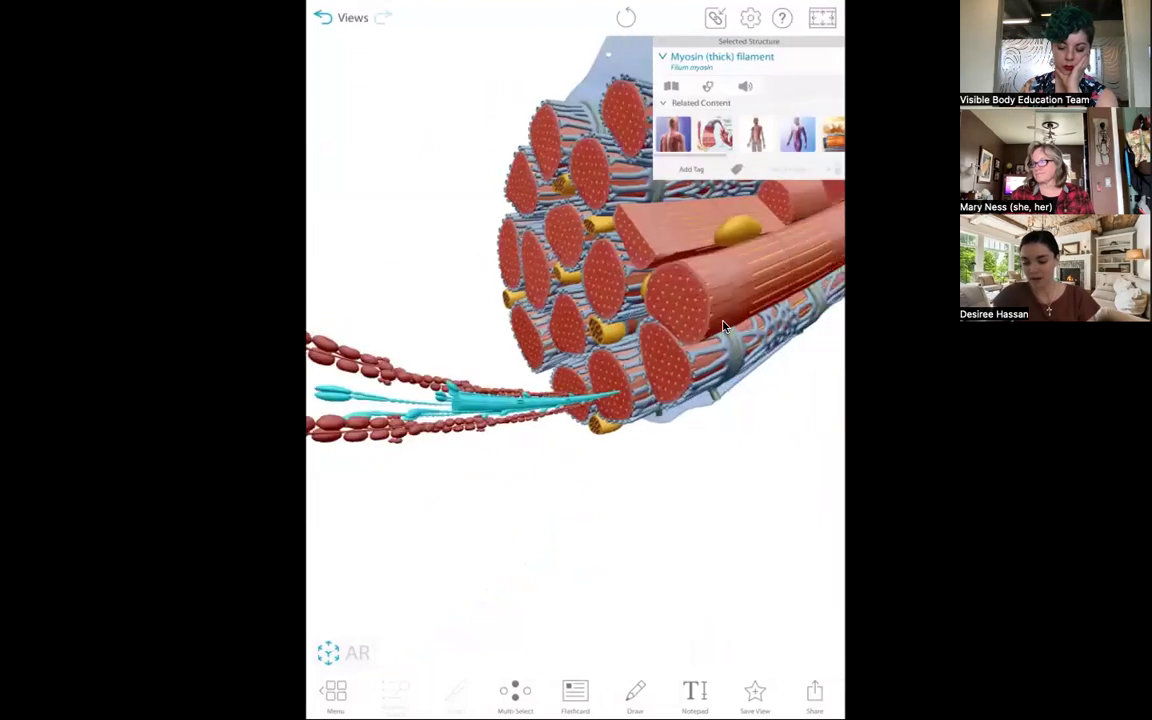
Step: Select the yellow organelle on the myofibril and the sarcomere, and examine the muscle model from the side
click(738, 231)
drag(588, 563, 410, 512)
click(378, 411)
drag(590, 580, 478, 558)
drag(600, 510, 430, 508)
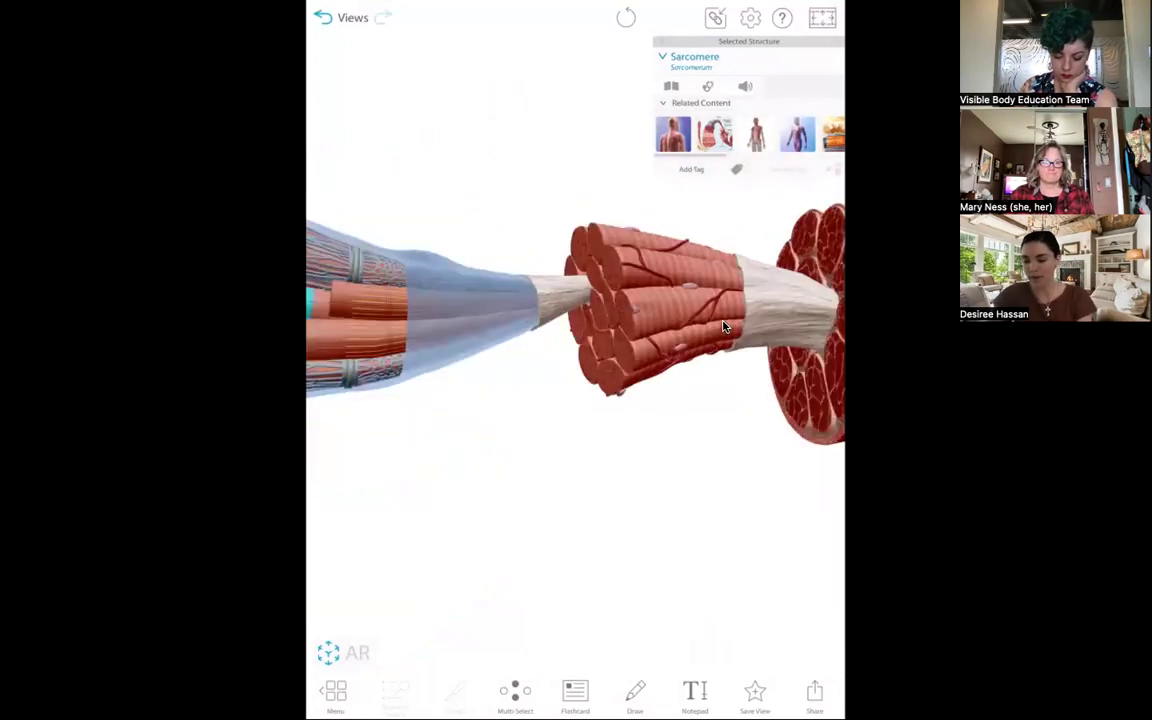
Step: Read the definitions of the sarcomere and the fascicles while viewing both structures on the muscle model
click(671, 86)
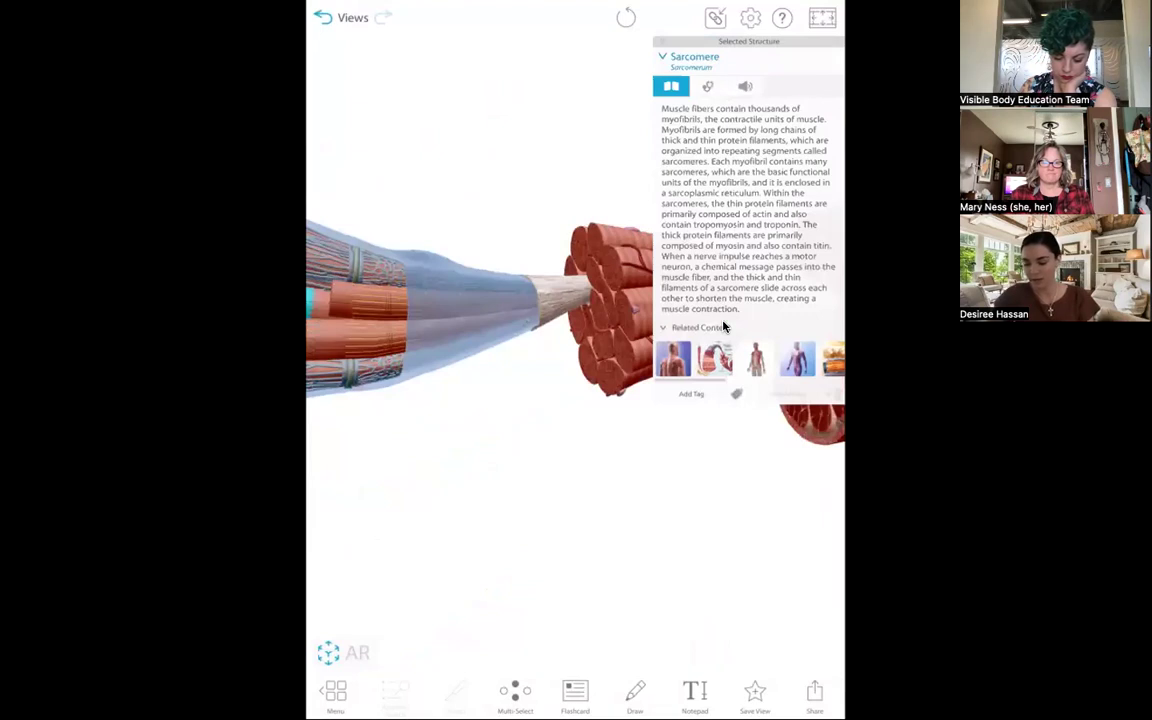
scroll(461, 467, down, 5)
drag(545, 561, 520, 432)
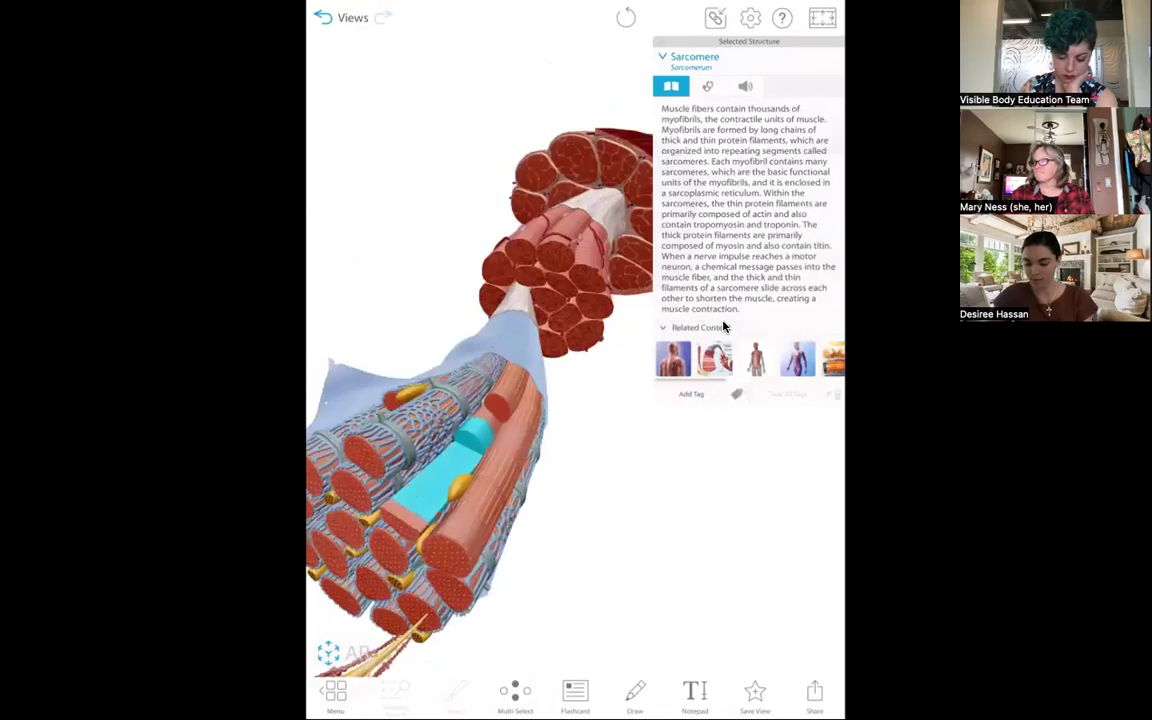
click(610, 280)
drag(633, 488, 352, 480)
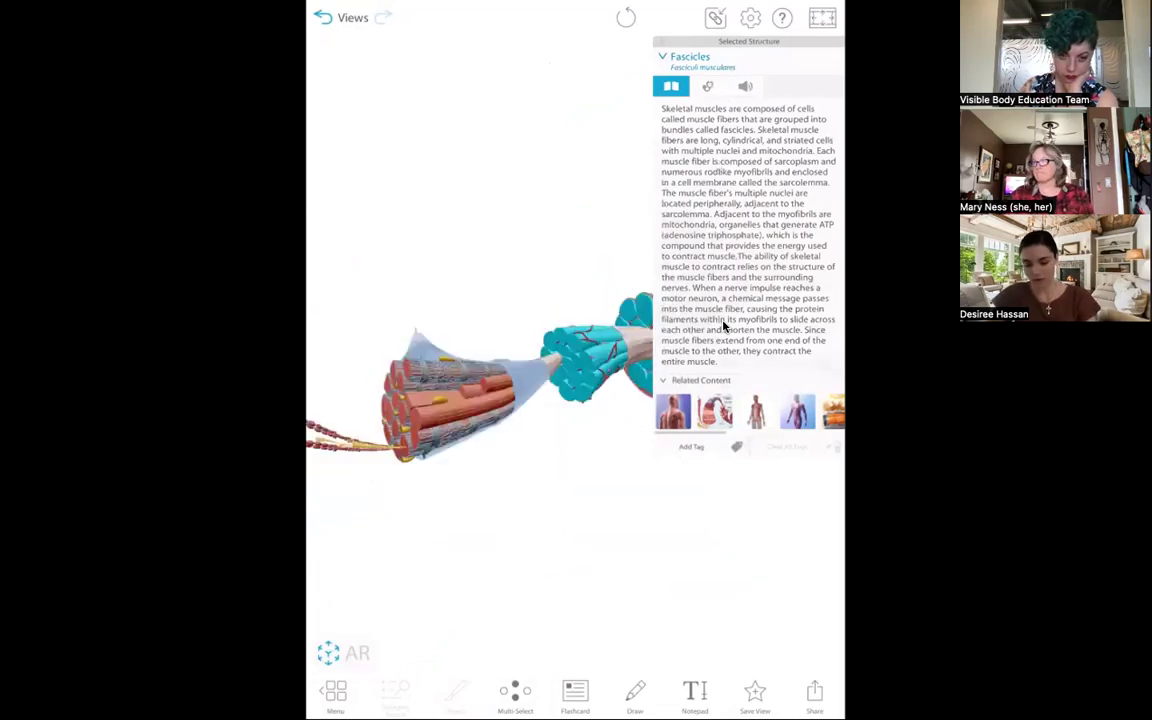
Step: Return to the Microanatomy models, browse the Nervous System row and open Vertebral Column Cross Section
click(341, 18)
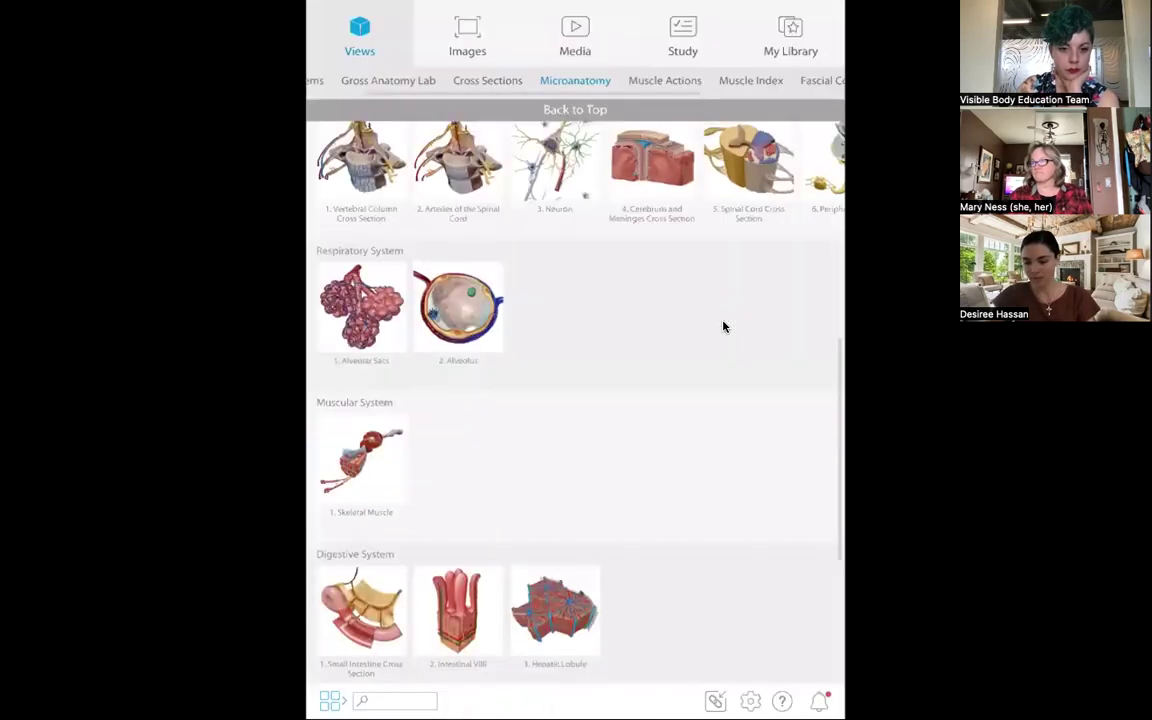
drag(575, 315, 575, 484)
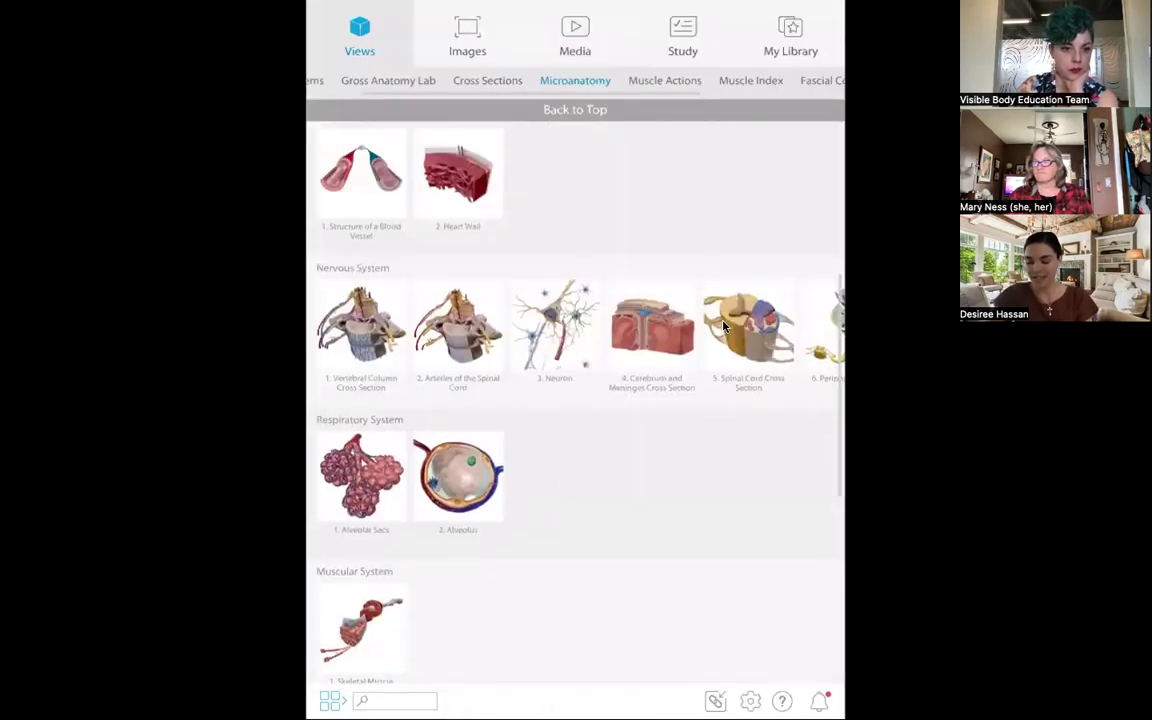
scroll(723, 326, right, 1)
scroll(723, 326, left, 1)
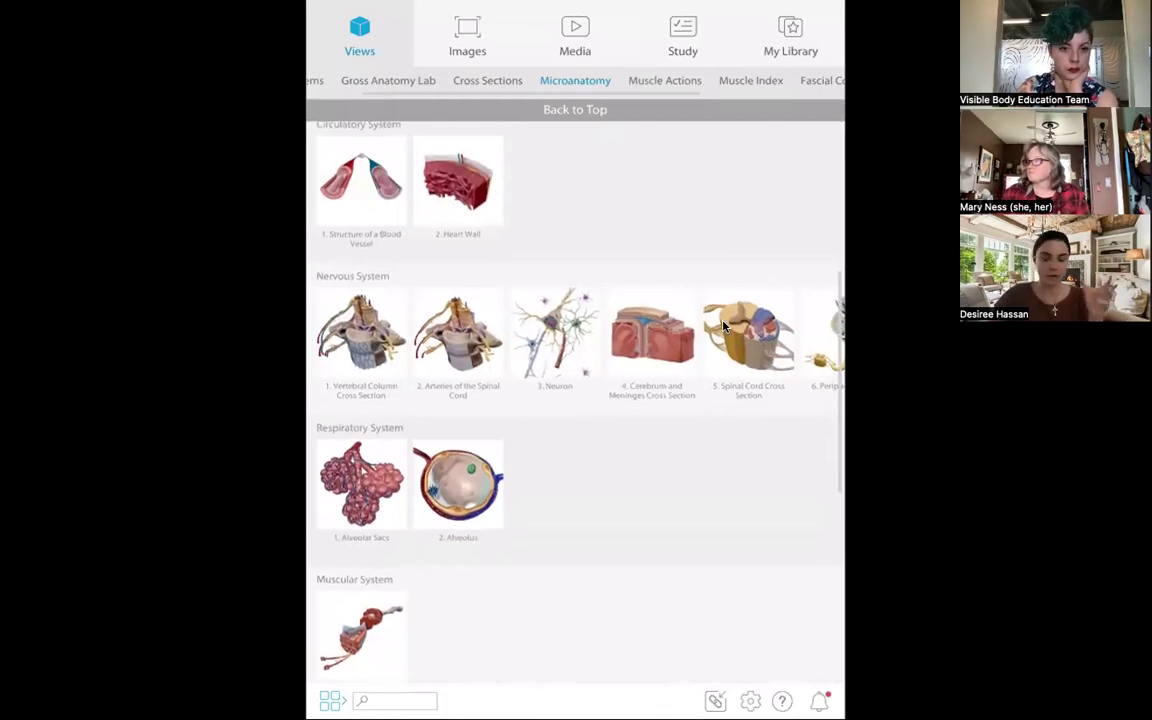
scroll(724, 326, right, 2)
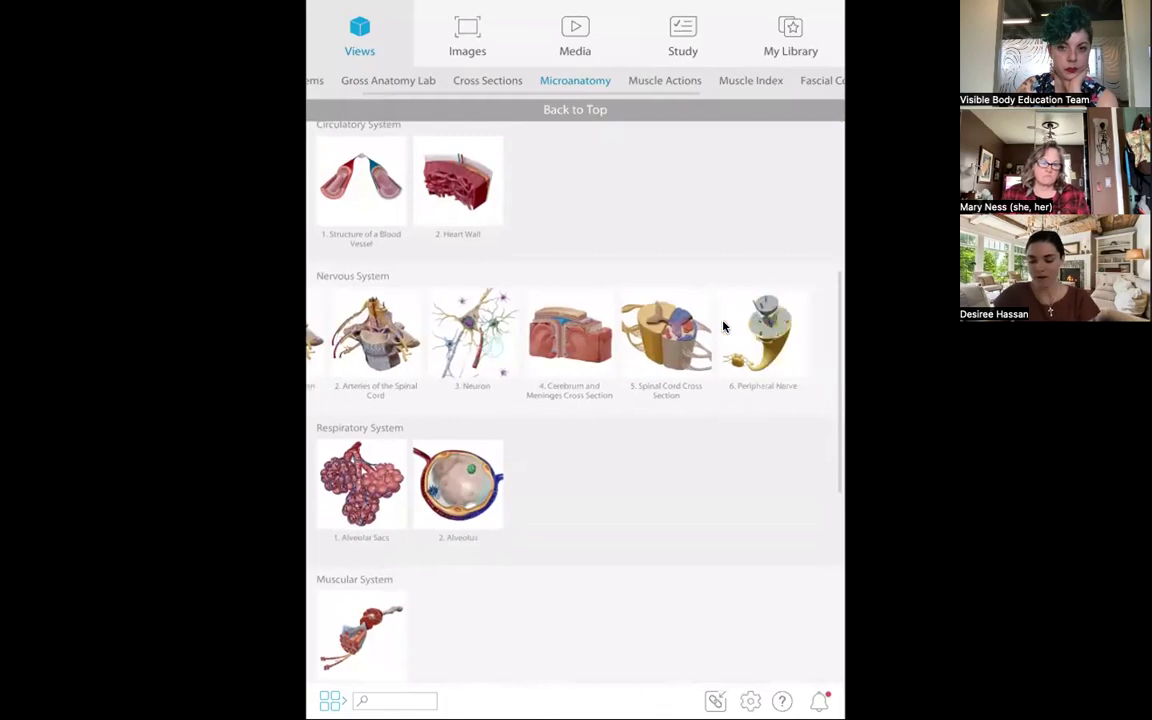
scroll(724, 326, left, 2)
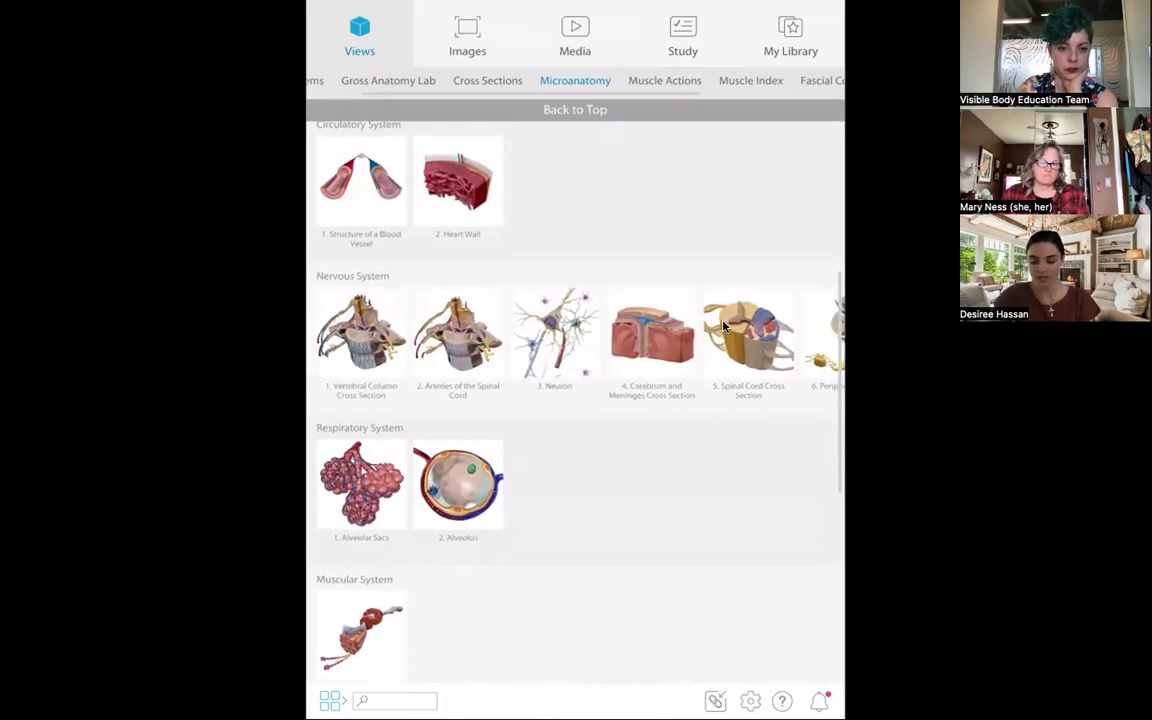
click(724, 326)
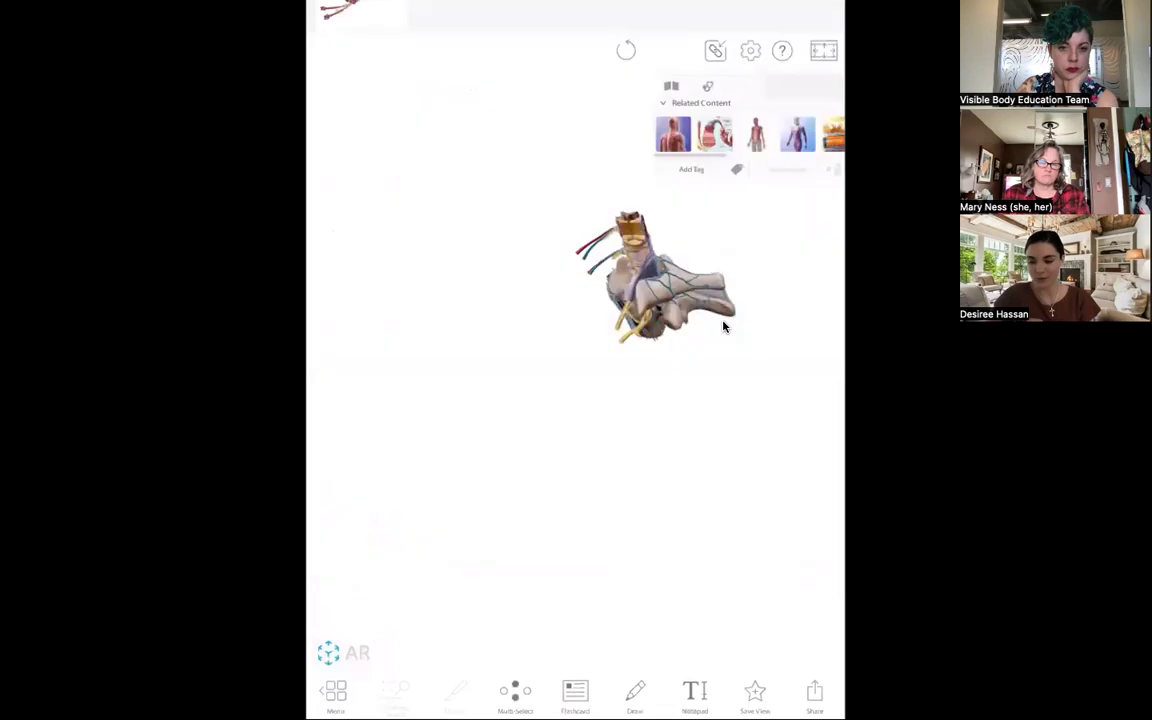
Step: Examine the vertebral column cross section from above, the front and the side, including the spinal cord, nerves and vessels
drag(560, 525, 560, 495)
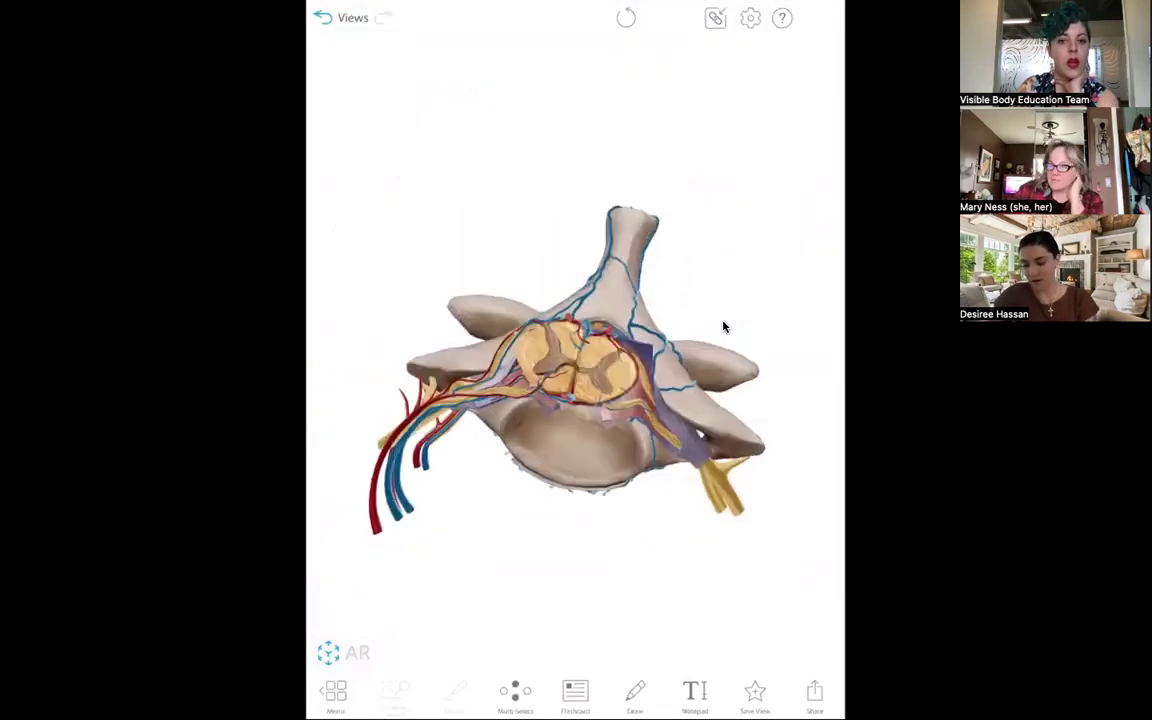
scroll(643, 540, up, 3)
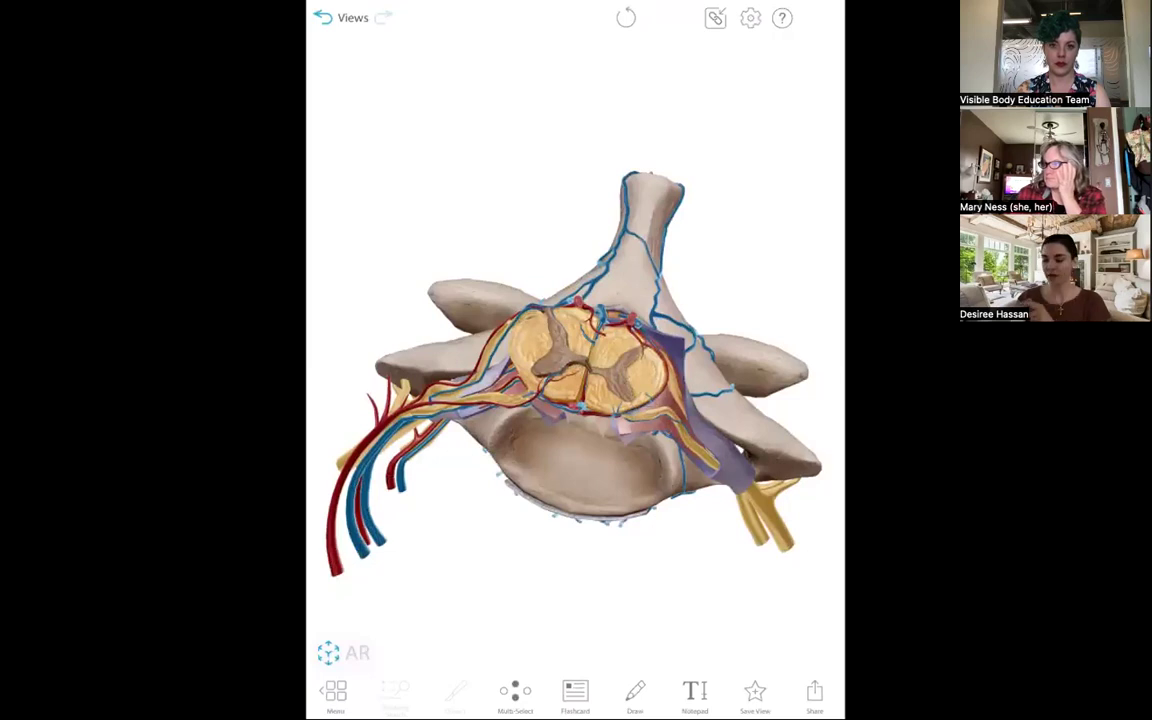
drag(555, 522, 580, 510)
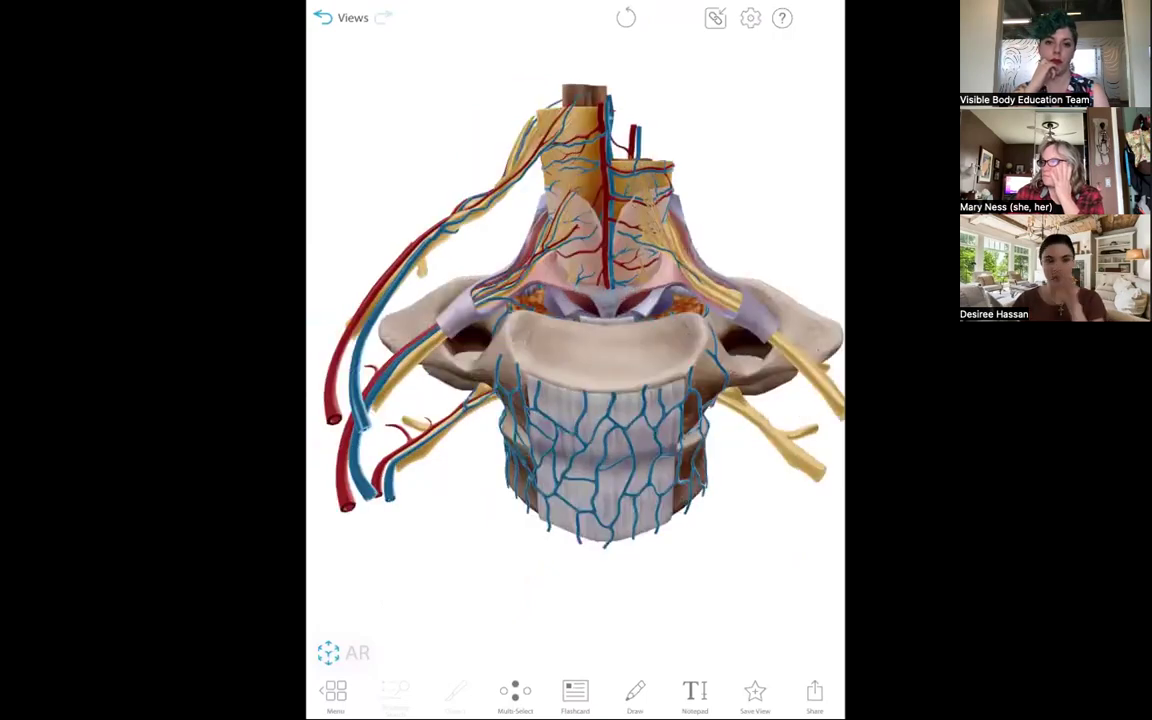
drag(537, 561, 487, 556)
mouse_move(528, 596)
mouse_down()
mouse_move(581, 612)
mouse_move(550, 594)
mouse_up()
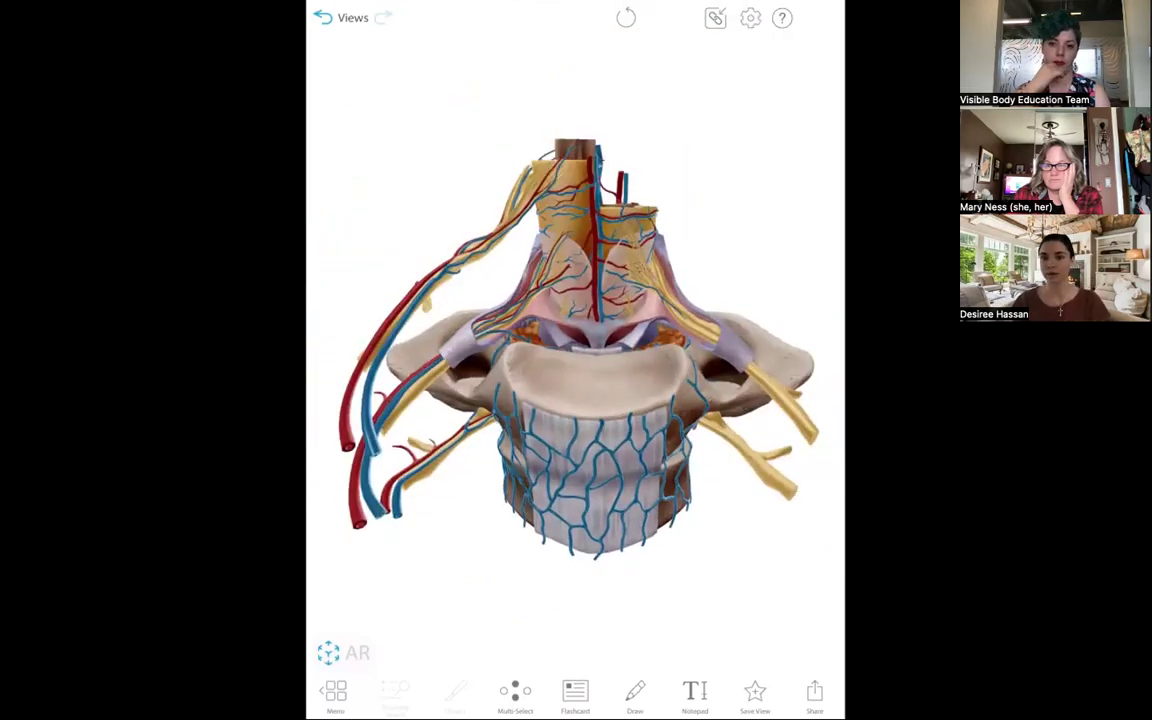
click(431, 592)
drag(431, 592, 372, 531)
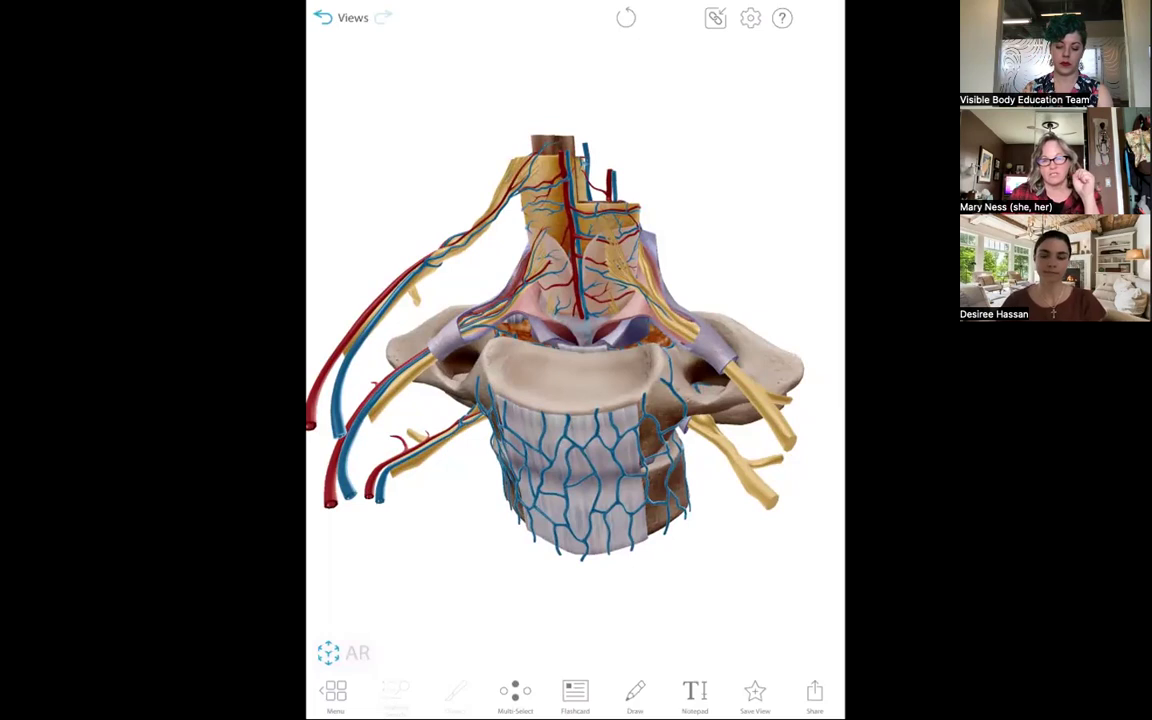
scroll(583, 538, down, 1)
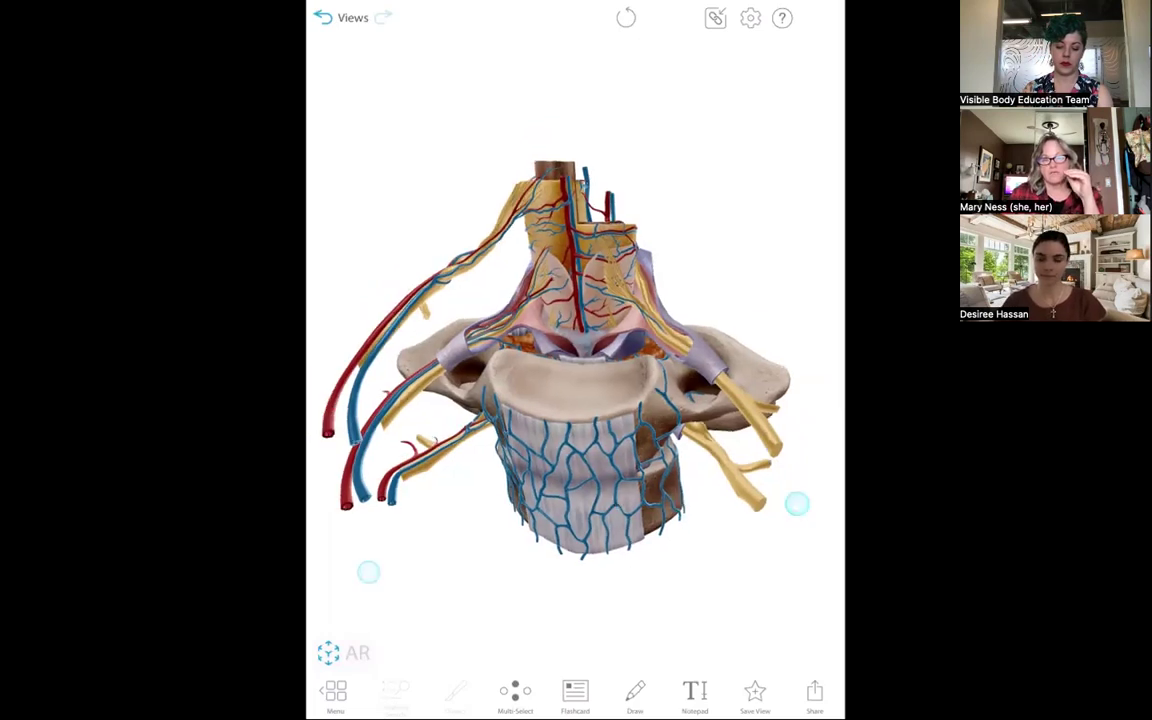
drag(369, 572, 396, 578)
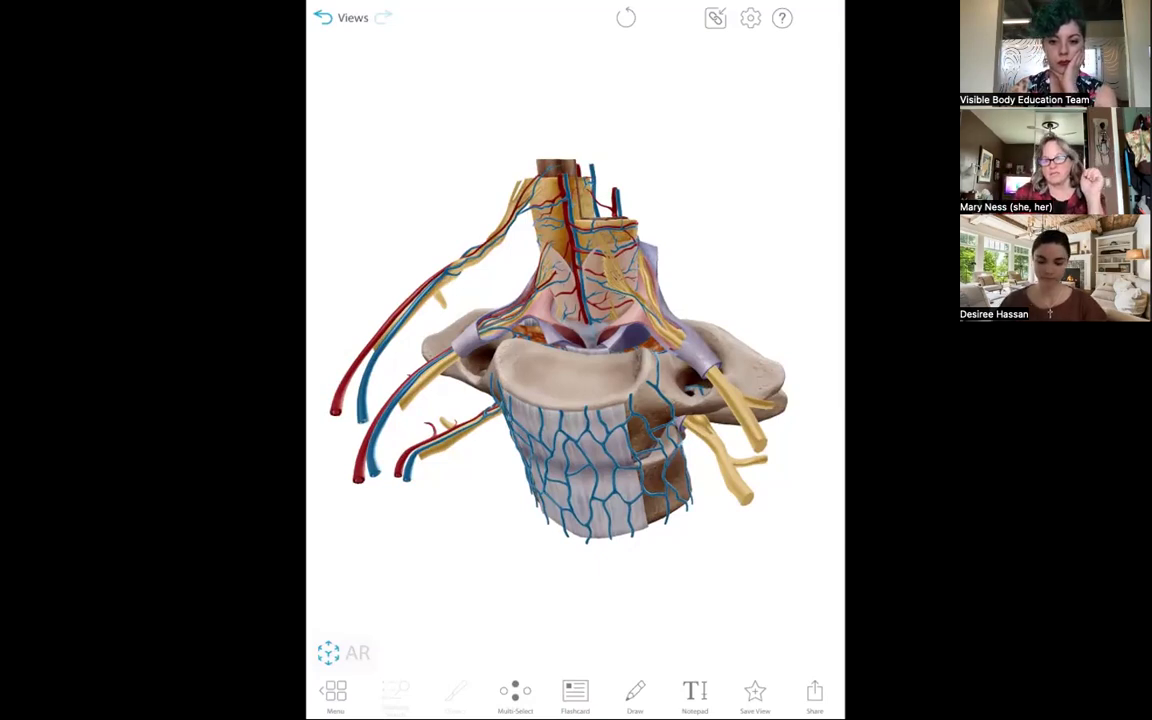
drag(418, 548, 407, 645)
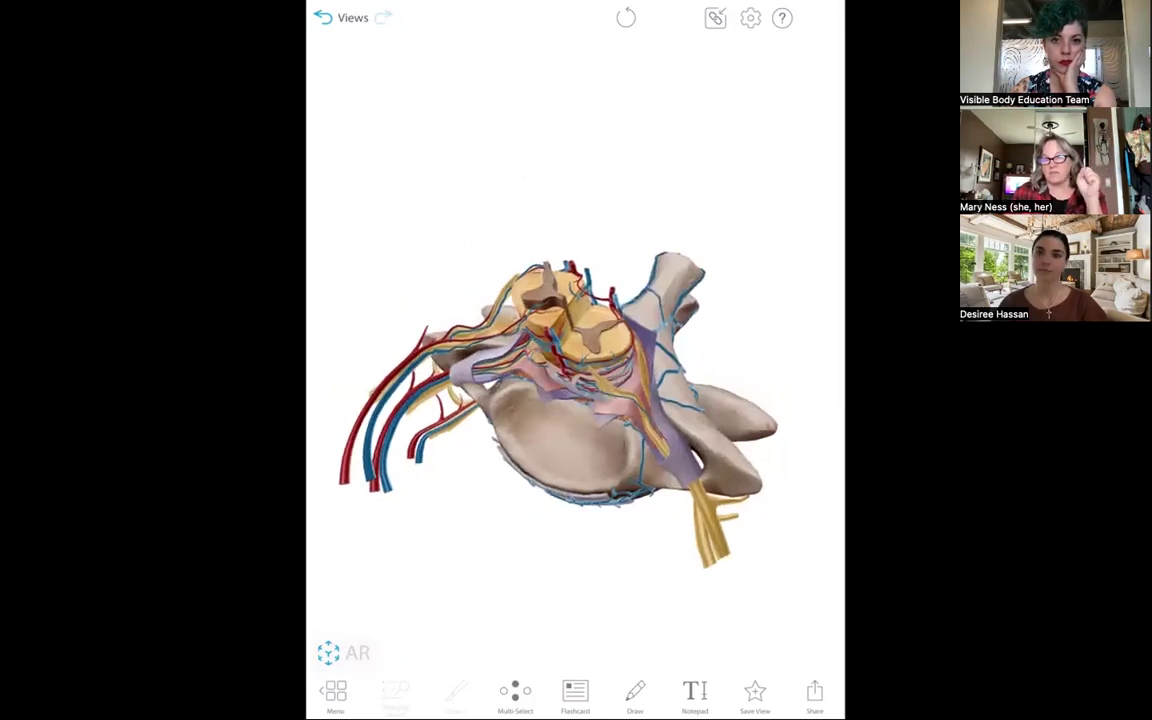
drag(373, 538, 411, 594)
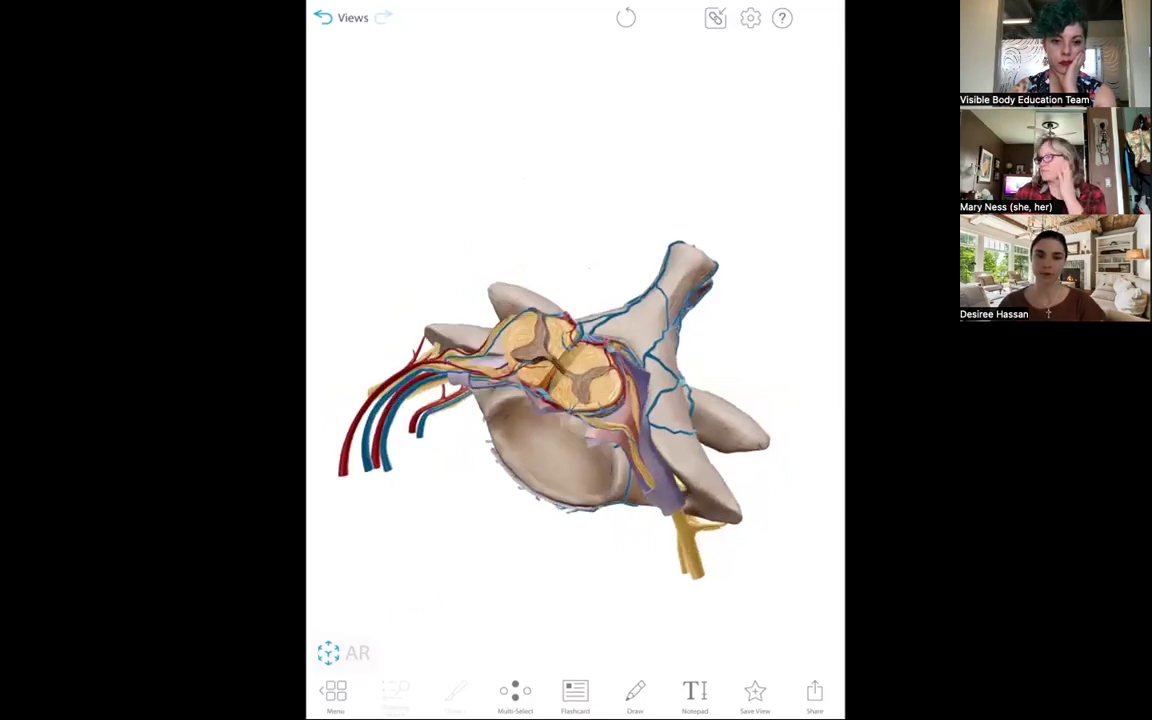
mouse_move(420, 585)
mouse_down()
mouse_move(417, 565)
mouse_move(436, 574)
mouse_move(415, 601)
mouse_move(414, 576)
mouse_up()
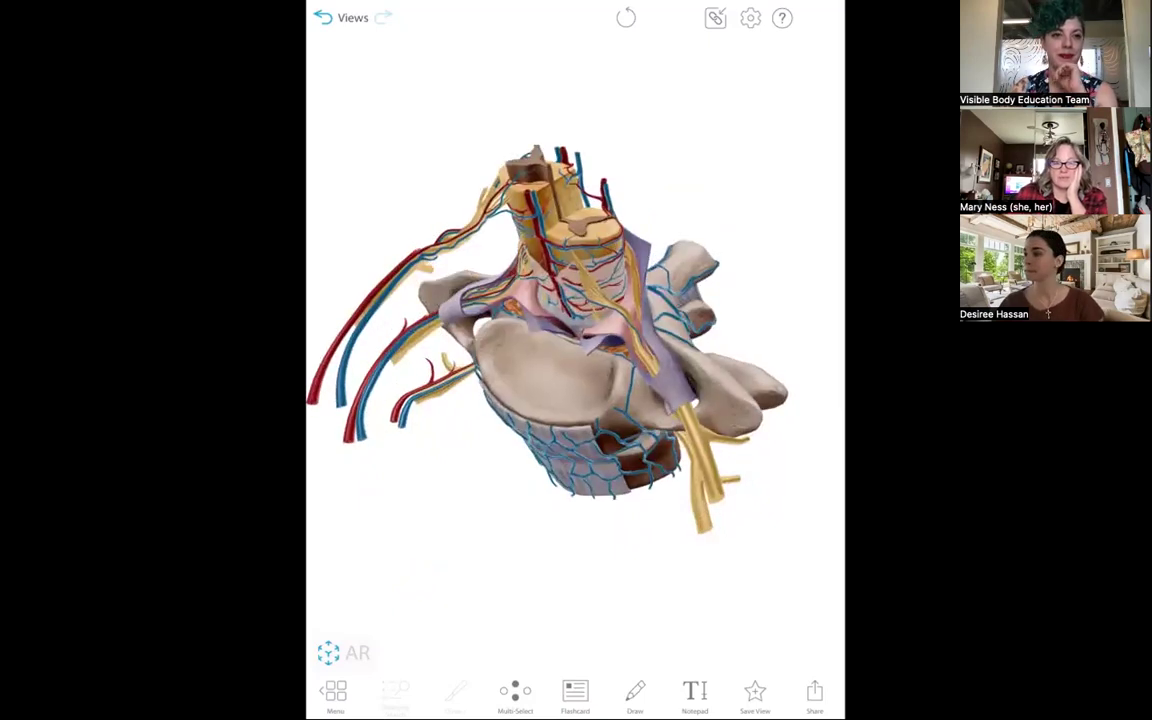
Step: Select the C07 vertebra, browse its related content and examine it from several angles
click(546, 372)
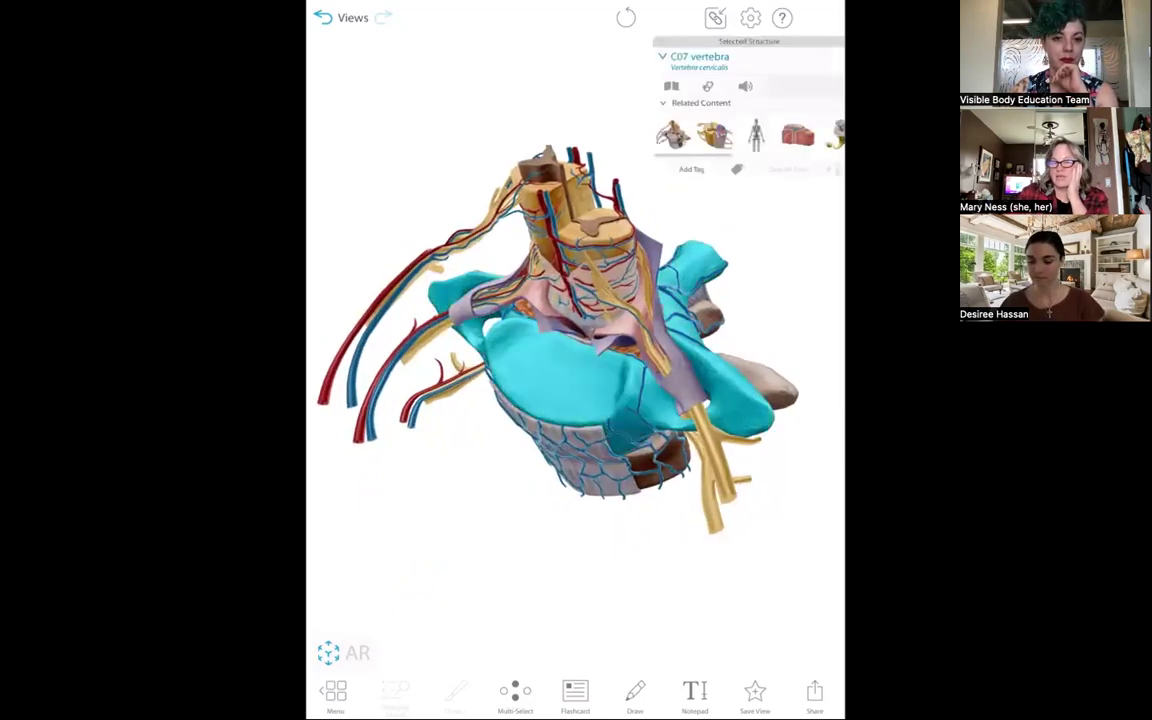
drag(446, 586, 404, 518)
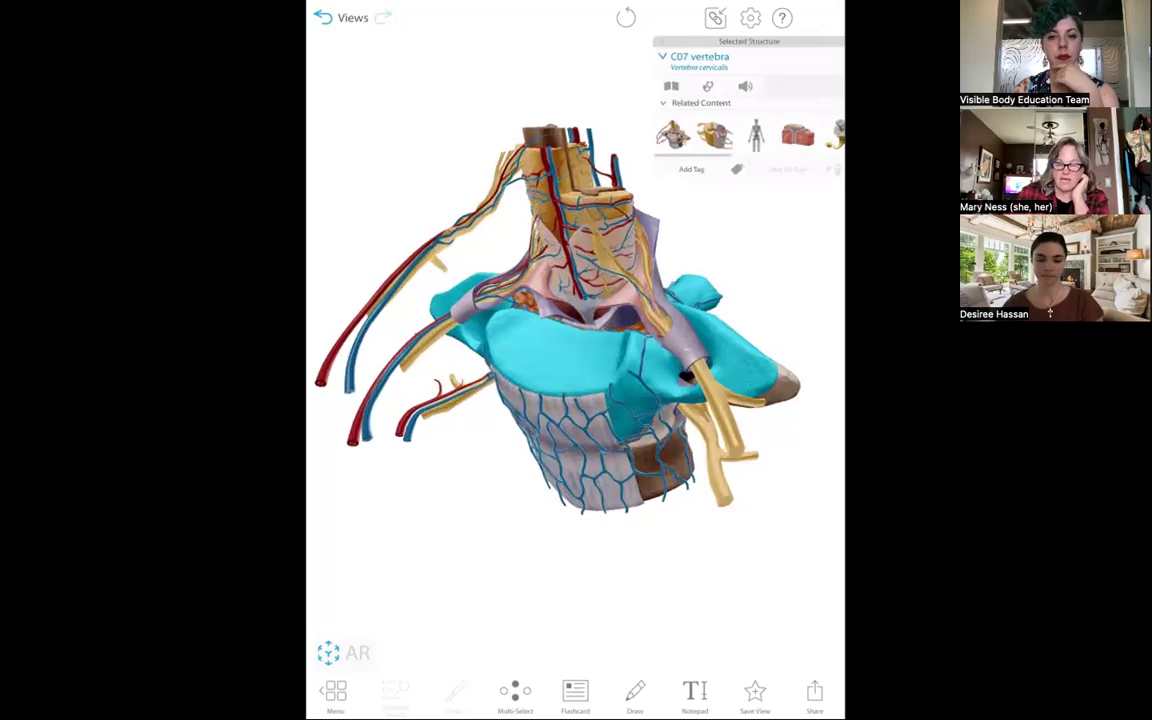
drag(440, 520, 455, 582)
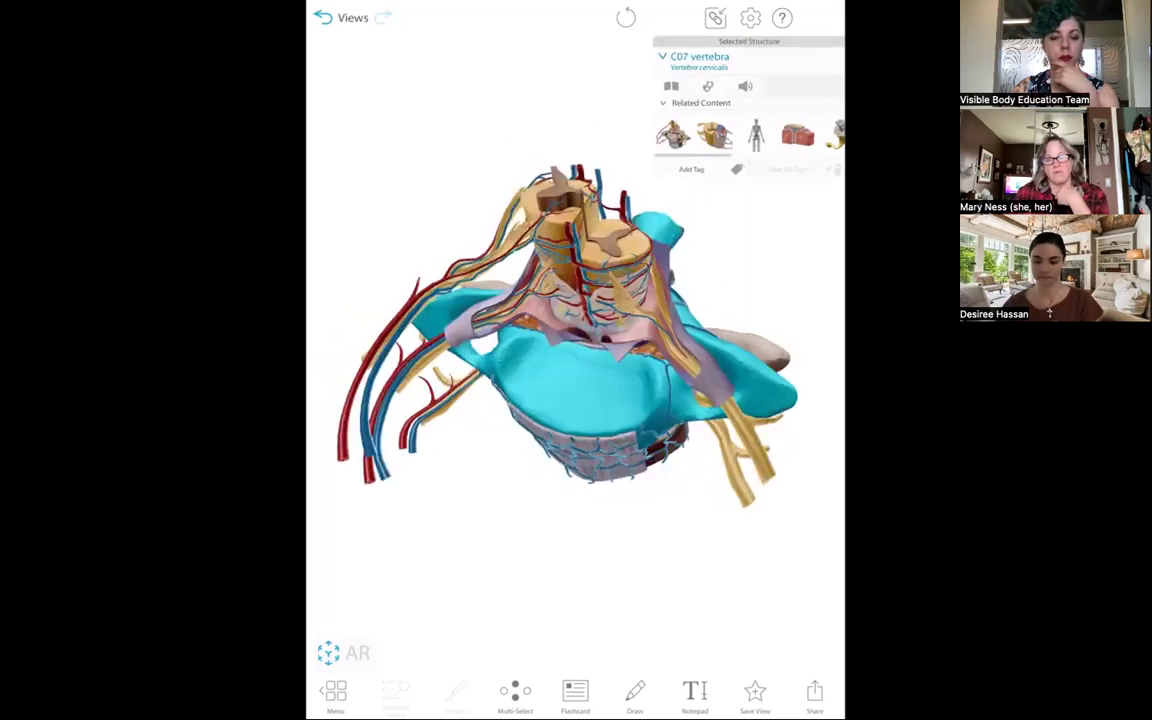
scroll(749, 135, right, 2)
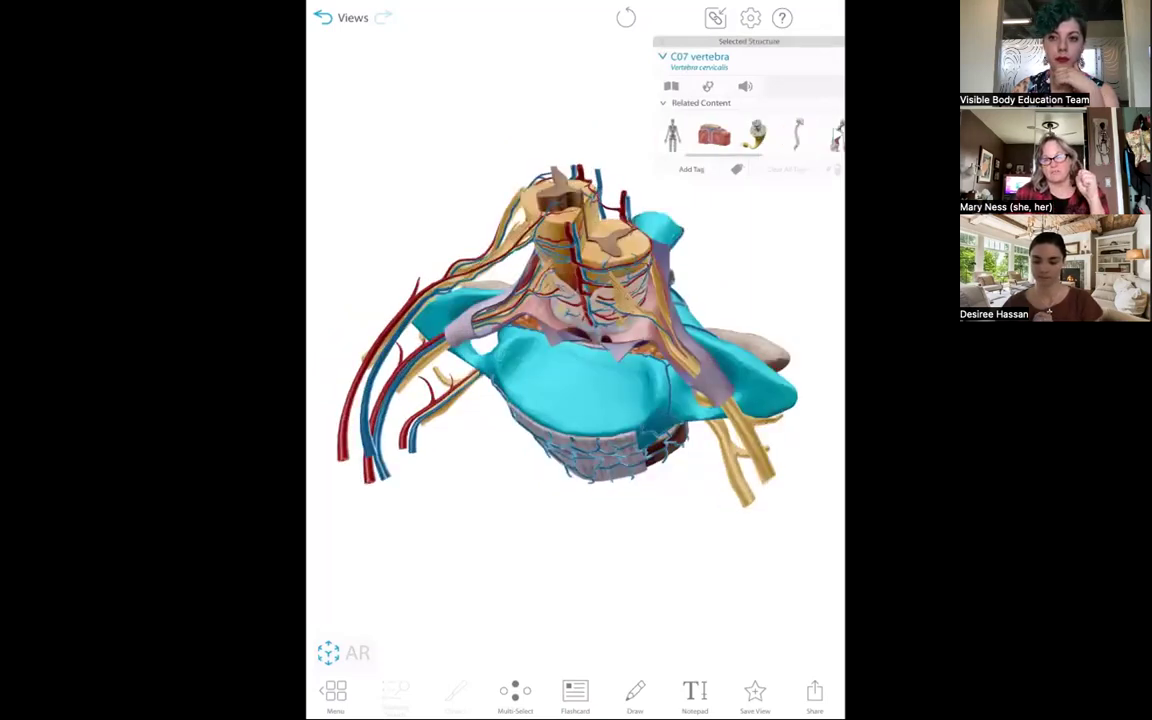
scroll(749, 135, right, 1)
drag(596, 606, 602, 546)
scroll(748, 135, left, 2)
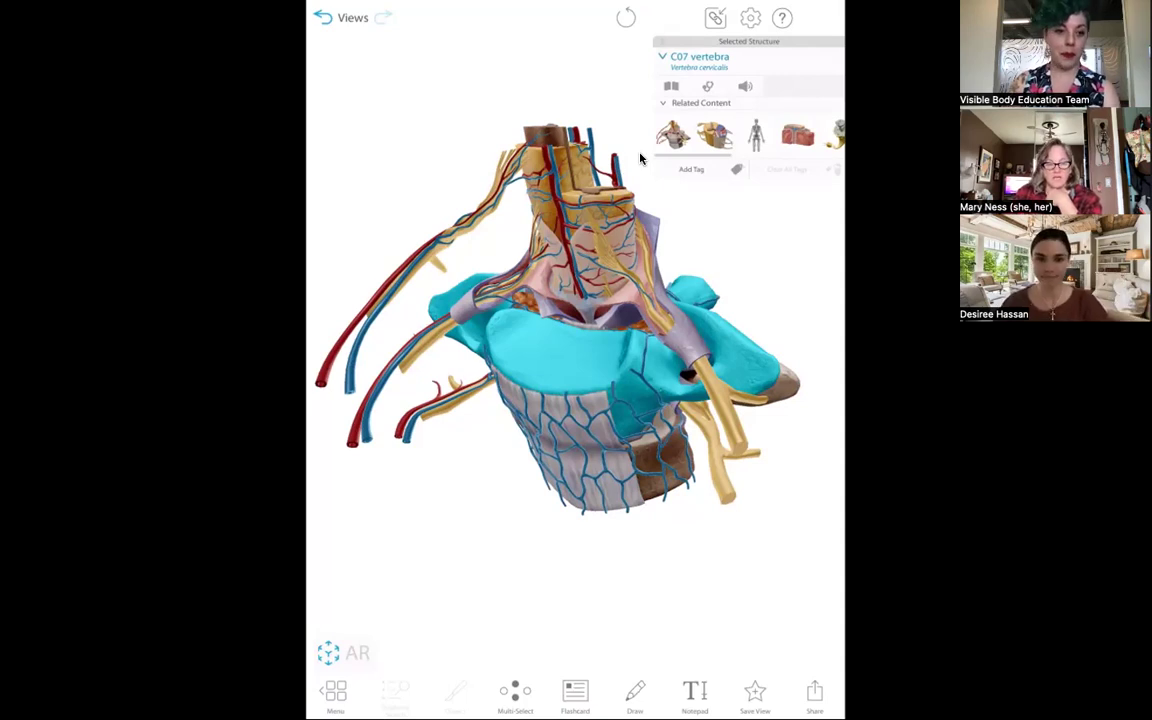
drag(704, 303, 740, 318)
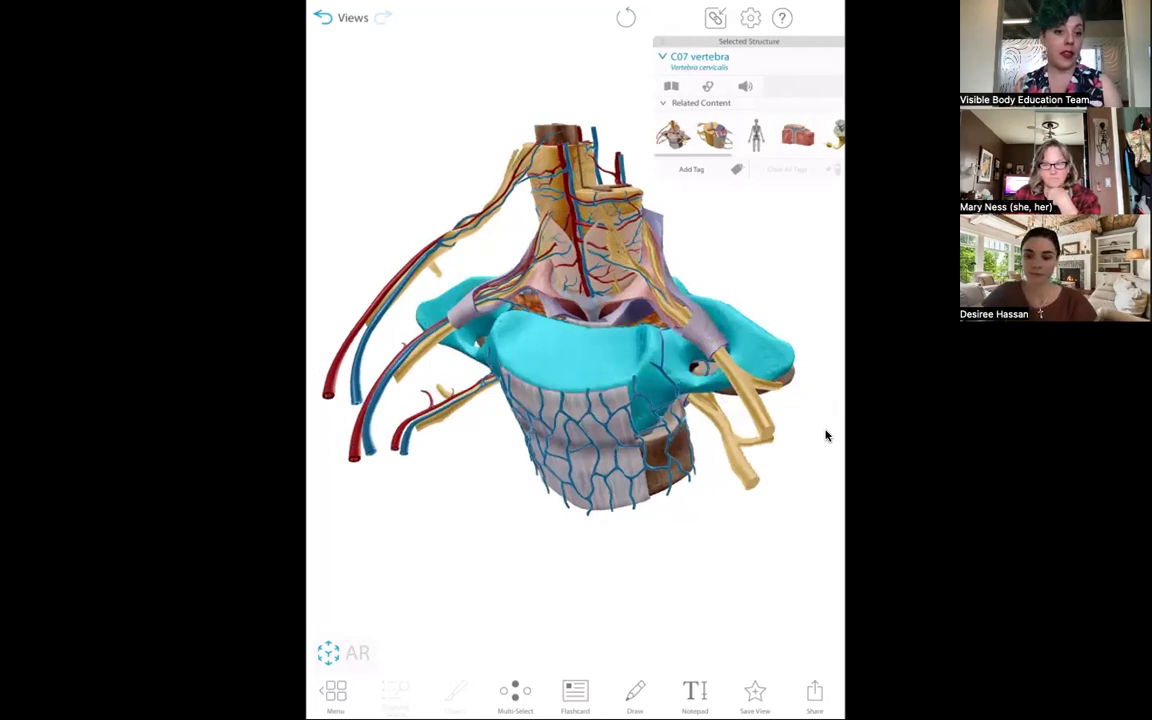
drag(374, 437, 373, 489)
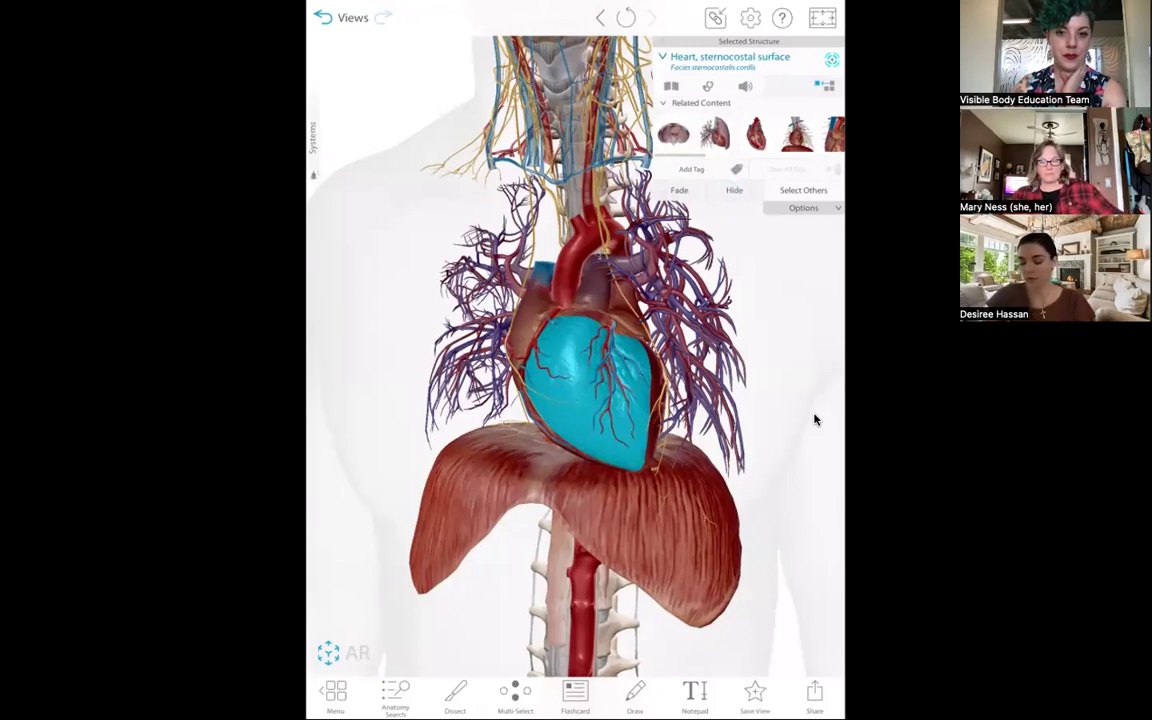
Step: Hide the heart's sternocostal surface to expose the chambers inside
mouse_move(415, 488)
mouse_down()
mouse_move(446, 487)
mouse_move(402, 484)
mouse_up()
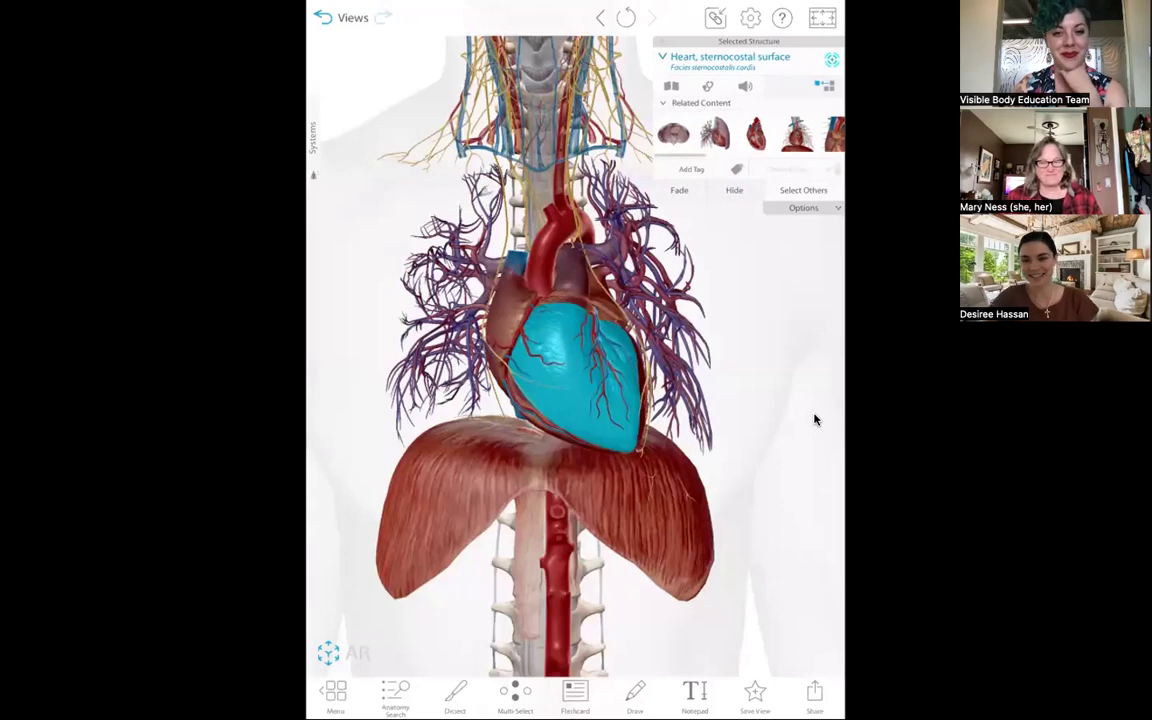
mouse_move(480, 553)
mouse_down()
mouse_move(441, 553)
mouse_move(492, 549)
mouse_up()
click(734, 190)
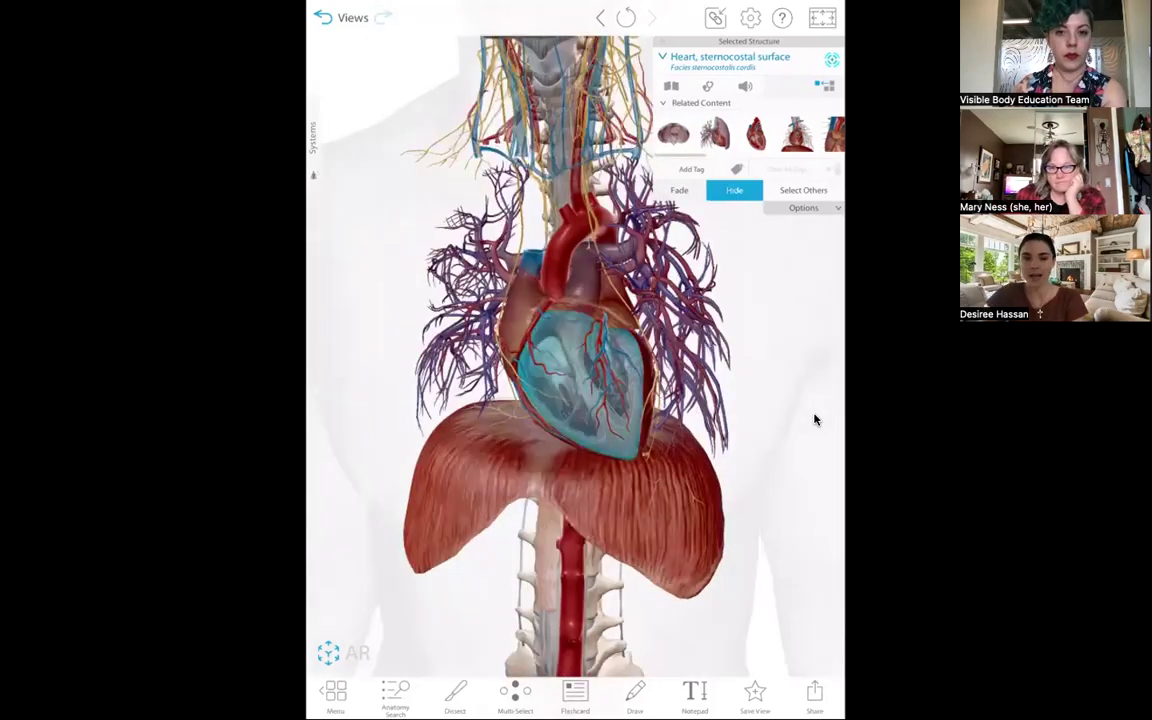
click(733, 193)
click(734, 190)
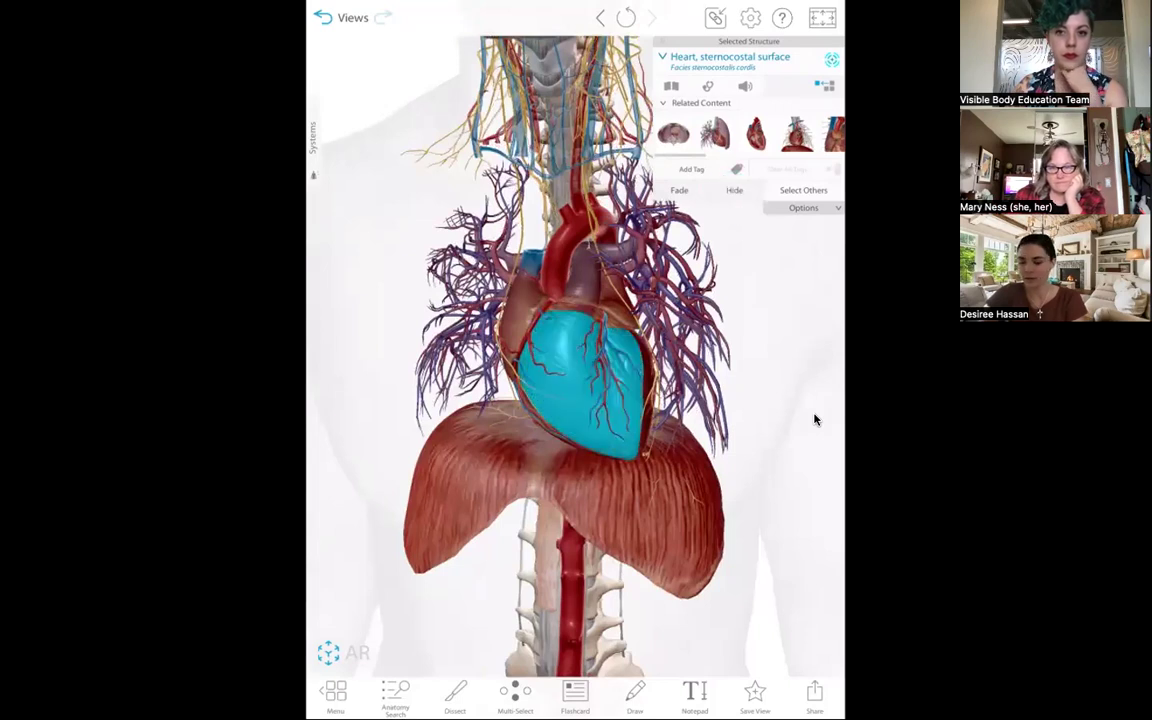
click(734, 190)
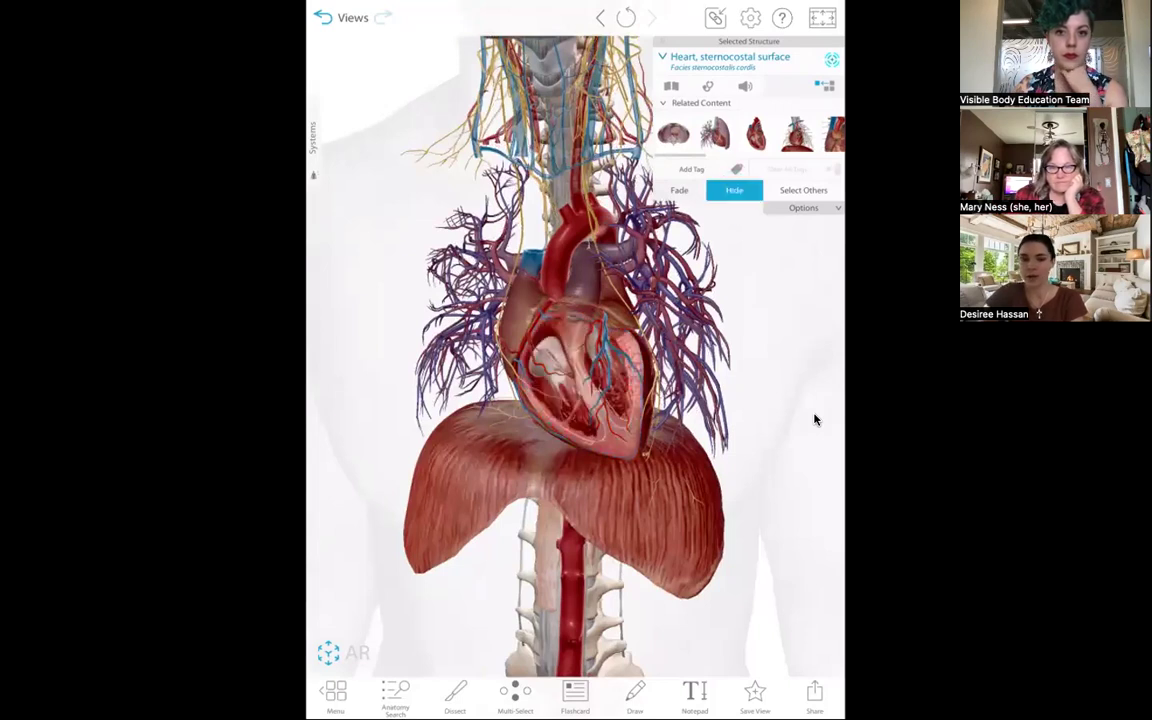
Step: Undo the hiding of the heart's sternocostal surface
click(600, 17)
click(600, 17)
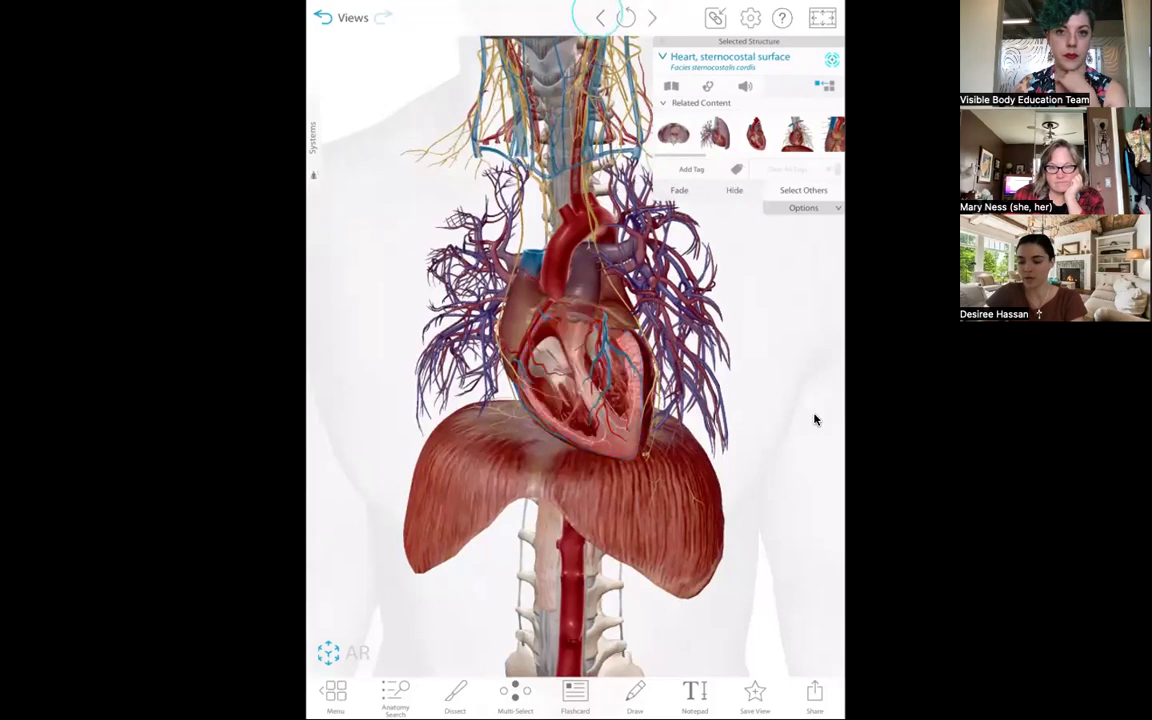
click(598, 17)
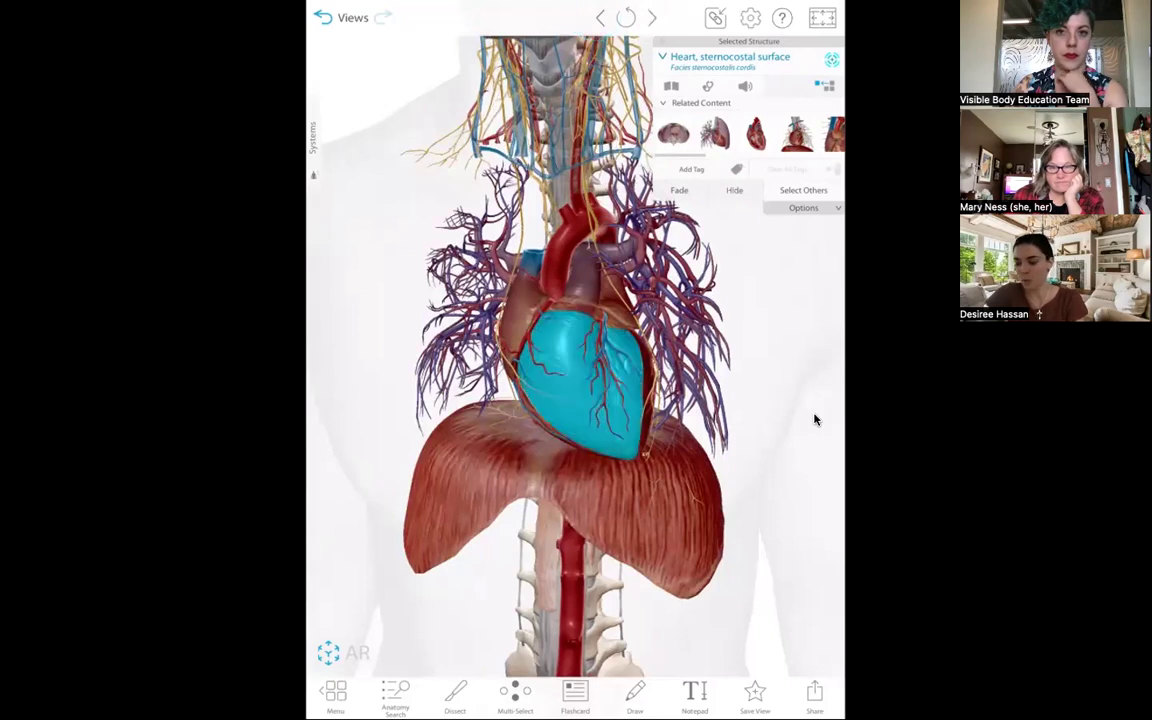
mouse_move(467, 298)
mouse_down()
mouse_move(484, 298)
mouse_move(473, 298)
mouse_up()
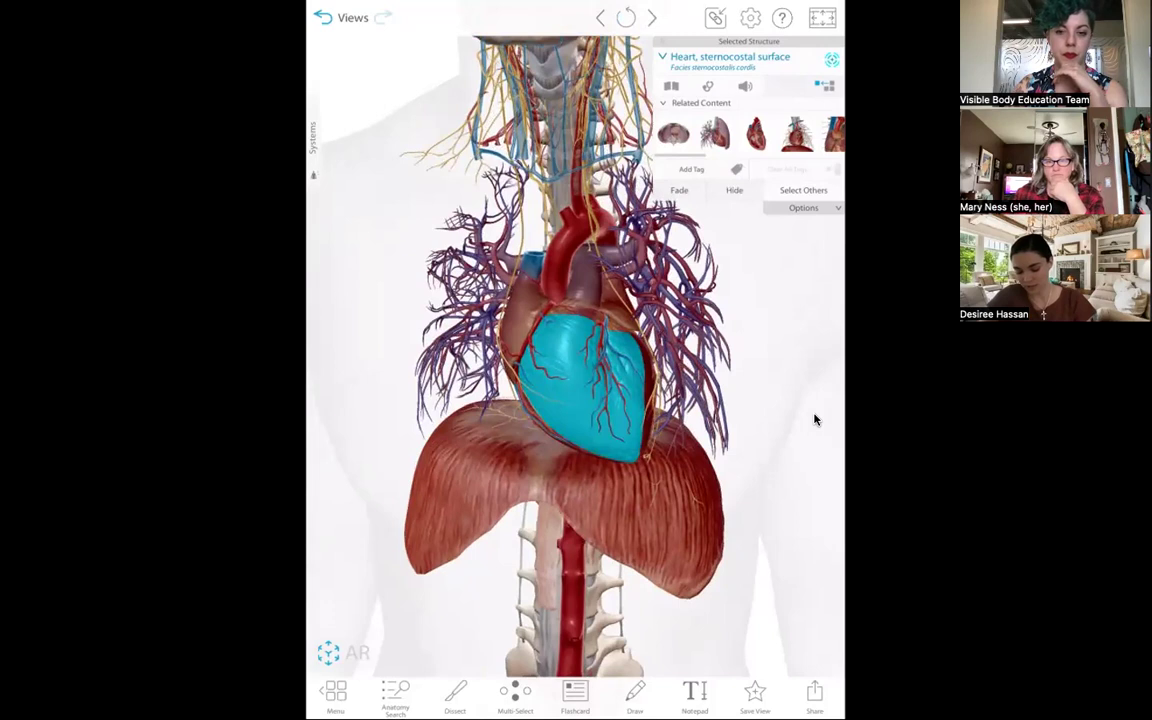
Step: Dissect away the diaphragm, the front surface of the heart and the aortic arch
click(455, 695)
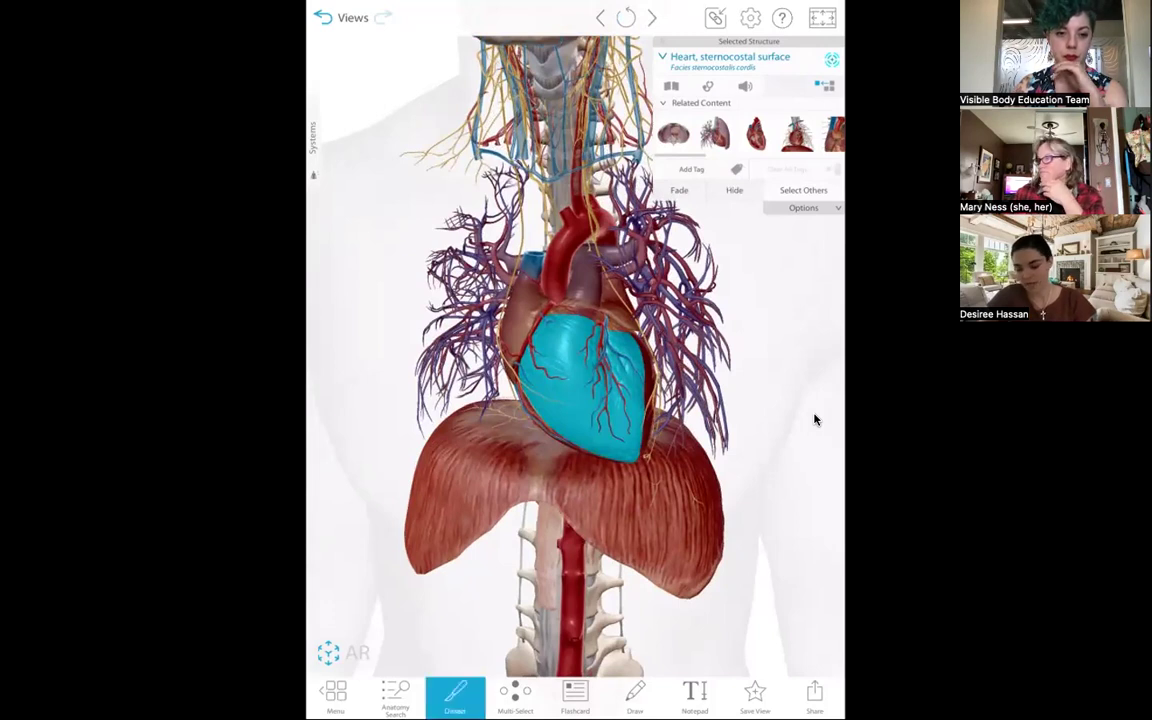
click(477, 459)
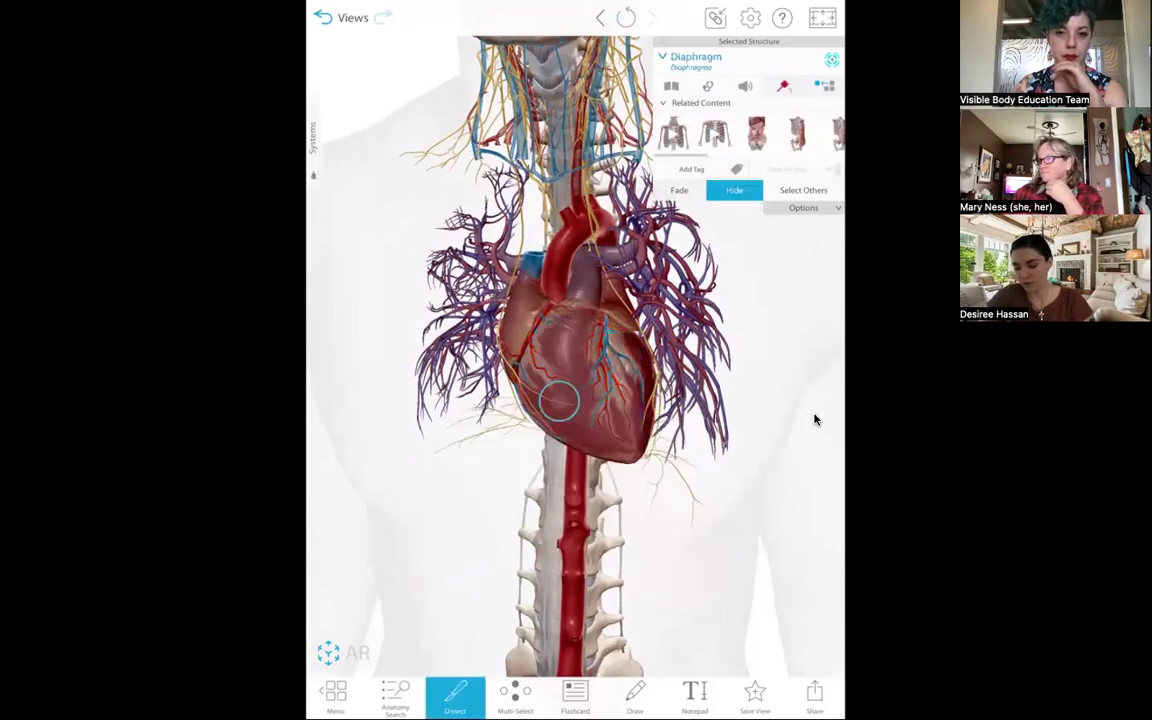
click(588, 292)
click(573, 232)
drag(380, 574, 406, 574)
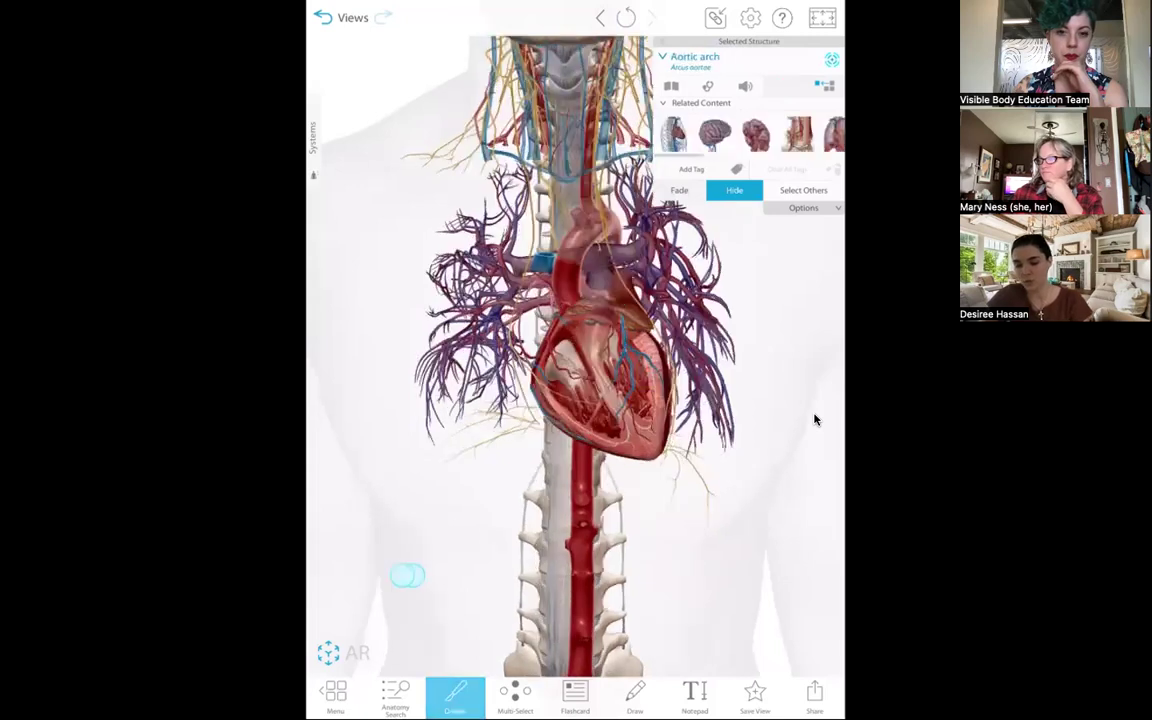
Step: Add further body systems around the dissected heart, including the skeletal and muscular systems, and view the whole torso at an angle
click(315, 160)
click(328, 109)
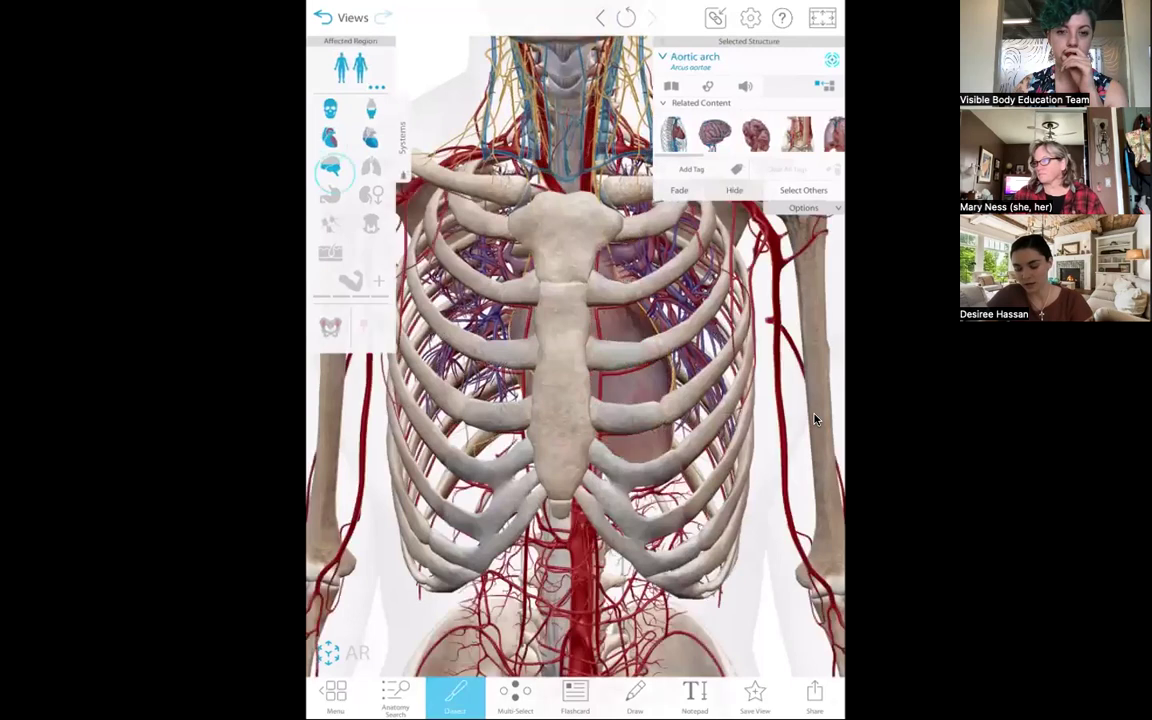
click(350, 280)
click(403, 145)
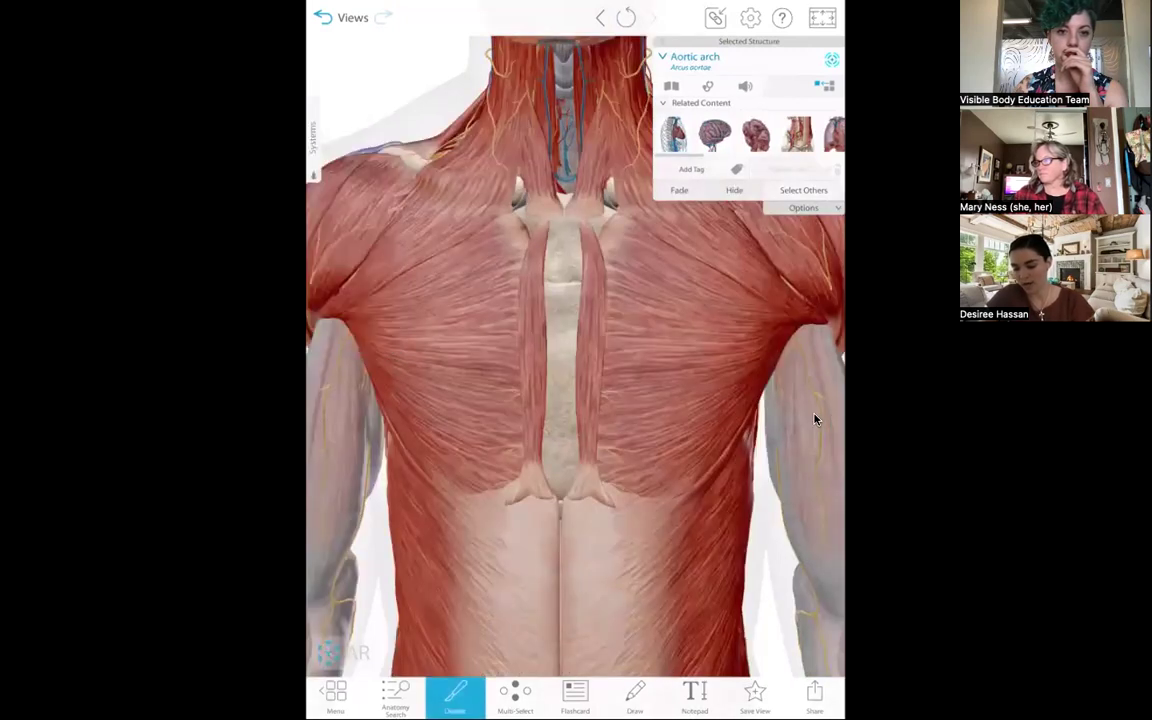
scroll(515, 444, down, 5)
drag(610, 440, 490, 440)
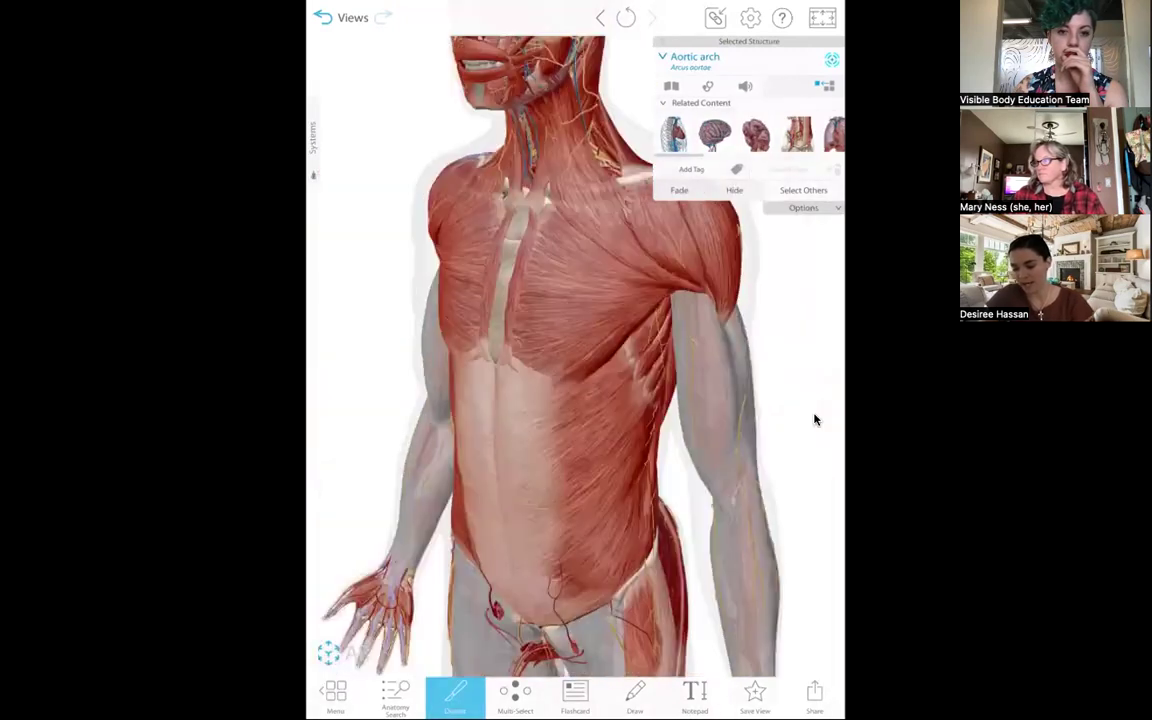
Step: Dissect away the superficial muscles of the left chest and abdomen, including the left external and internal obliques
click(540, 321)
click(600, 450)
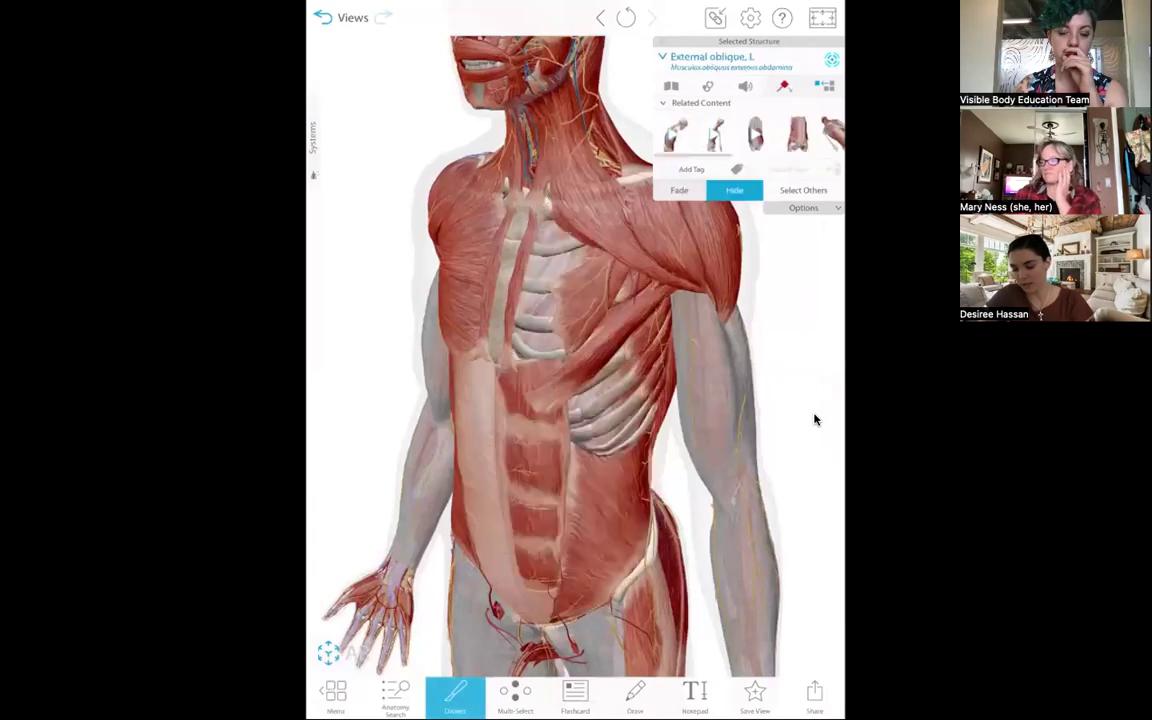
click(540, 470)
click(590, 356)
click(590, 495)
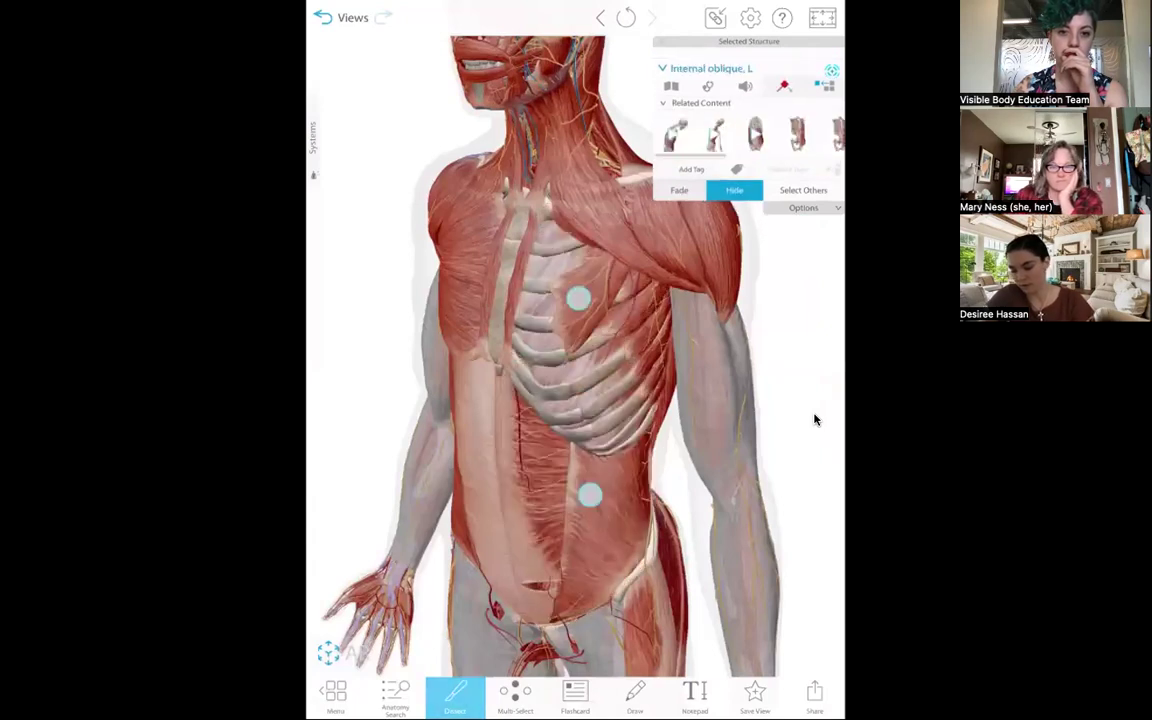
Step: Dissect away the deeper left chest and abdominal muscles, including the transversus abdominis and internal intercostal, and leave Dissect mode
click(578, 298)
click(612, 228)
click(590, 500)
drag(540, 400, 600, 395)
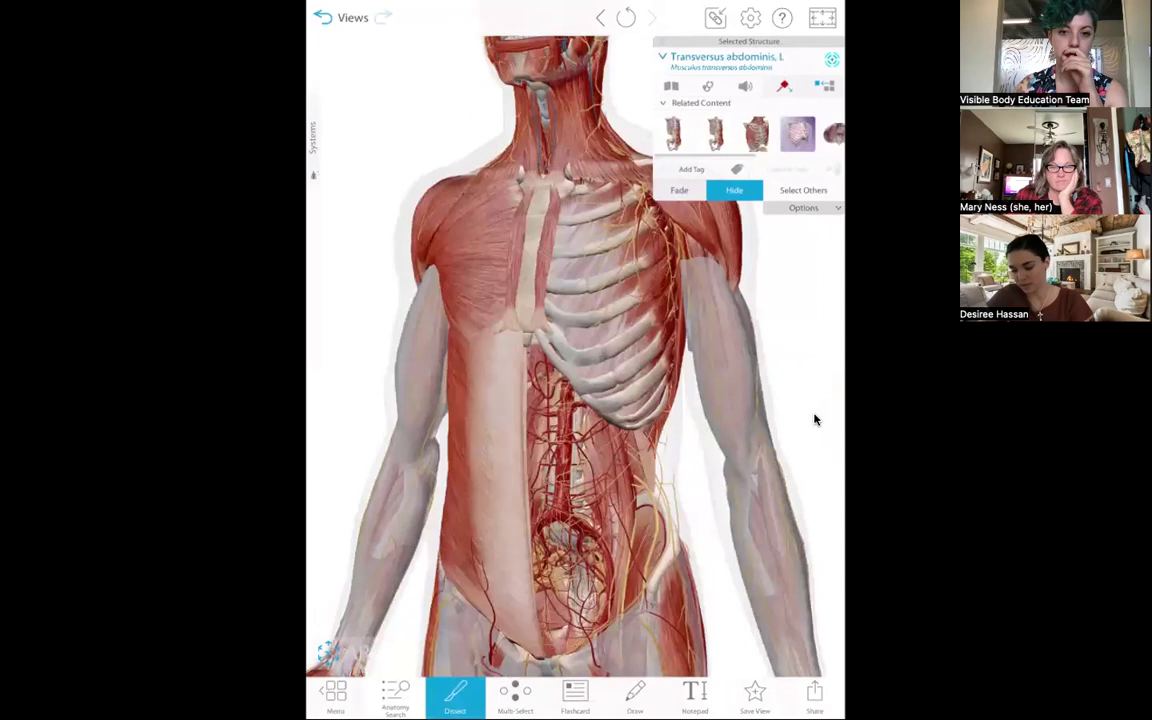
click(579, 314)
click(580, 317)
drag(450, 600, 408, 560)
click(455, 697)
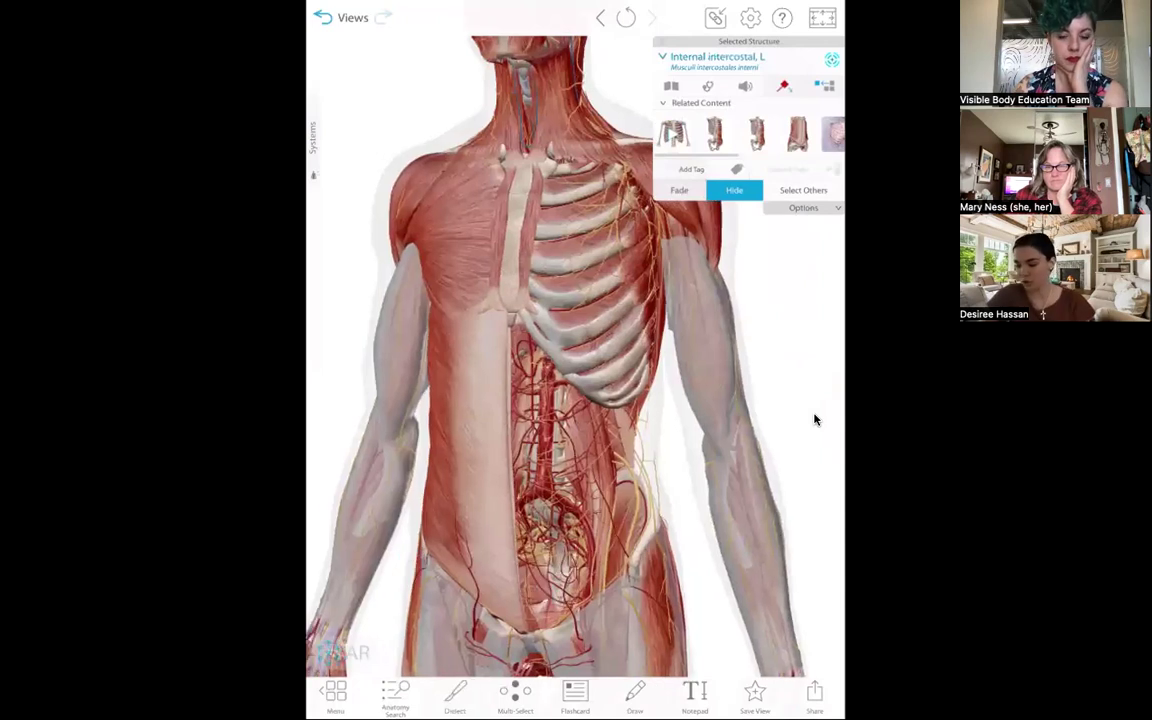
Step: Place the dissected full-body model in the room with augmented reality and view it from head to feet
drag(386, 504, 437, 532)
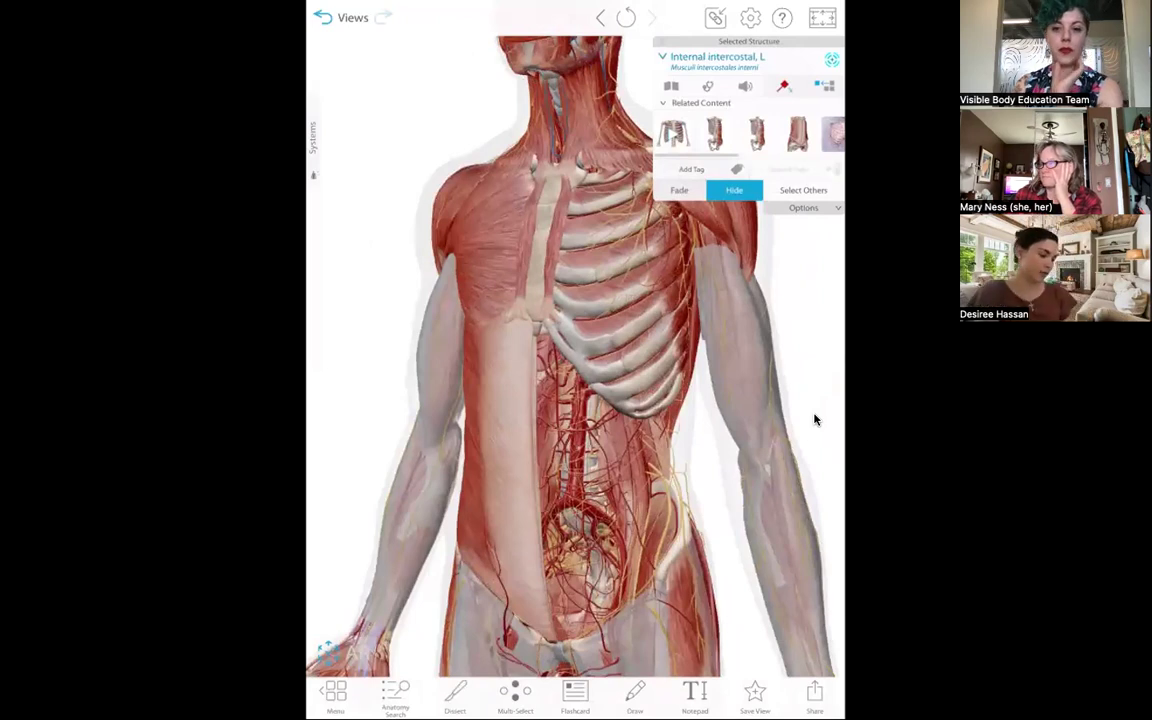
drag(411, 540, 411, 442)
drag(370, 483, 388, 438)
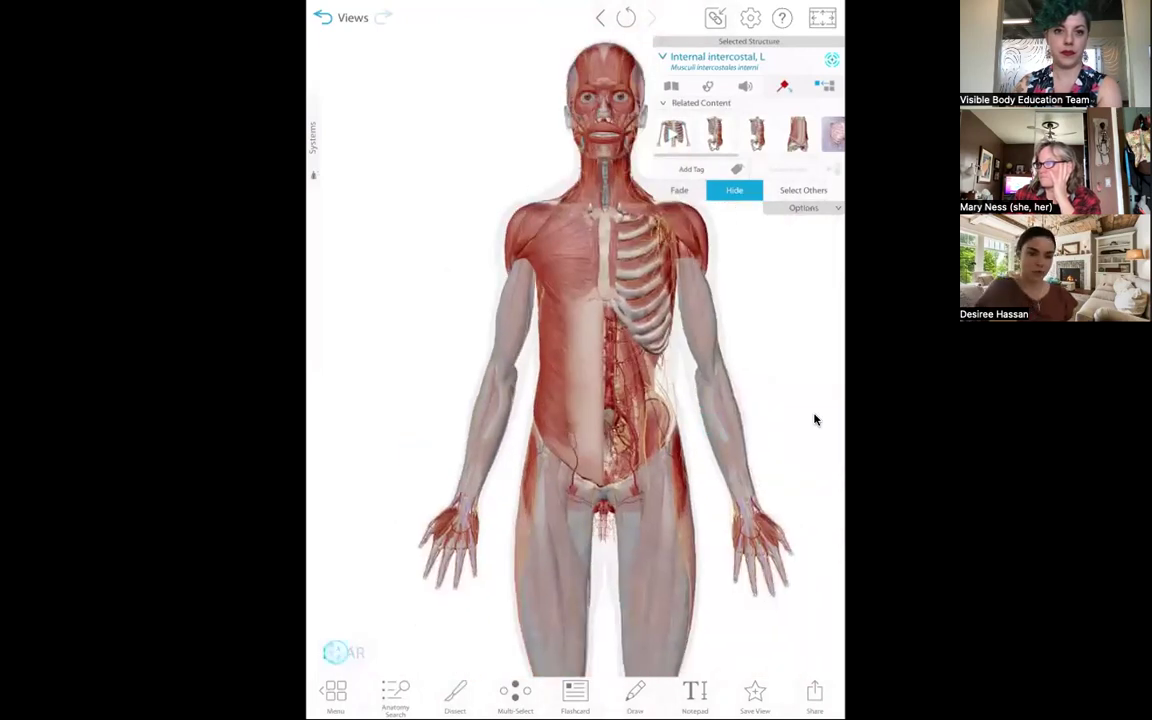
click(343, 655)
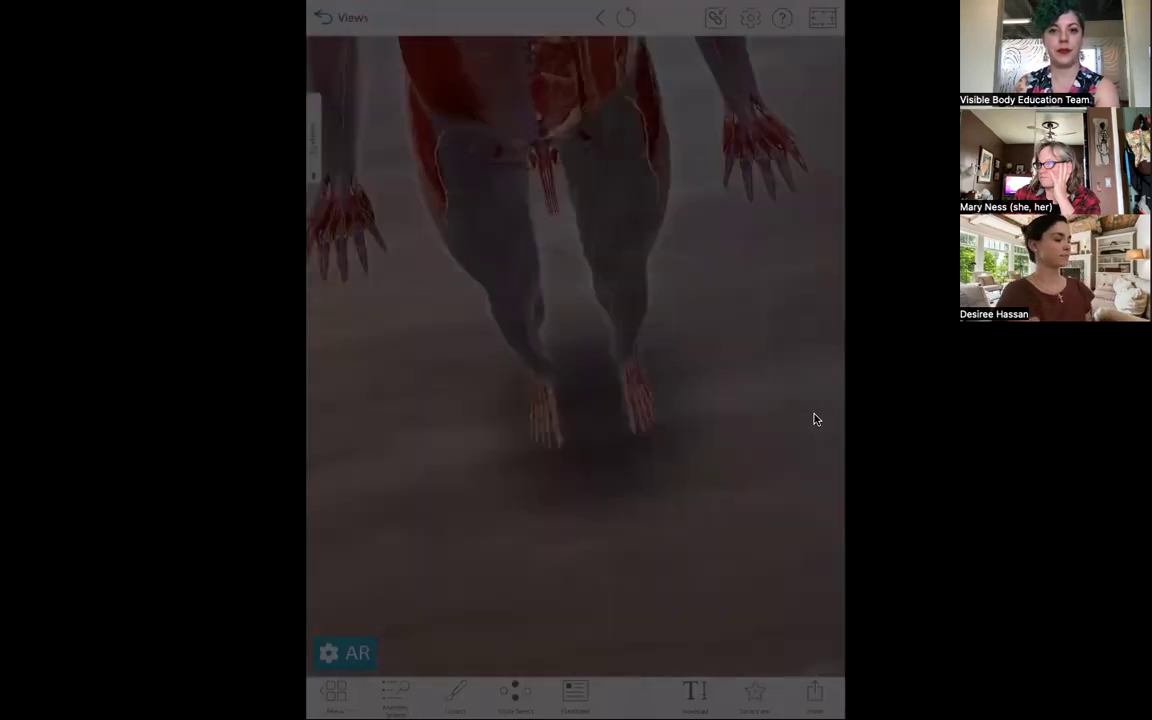
scroll(815, 420, up, 3)
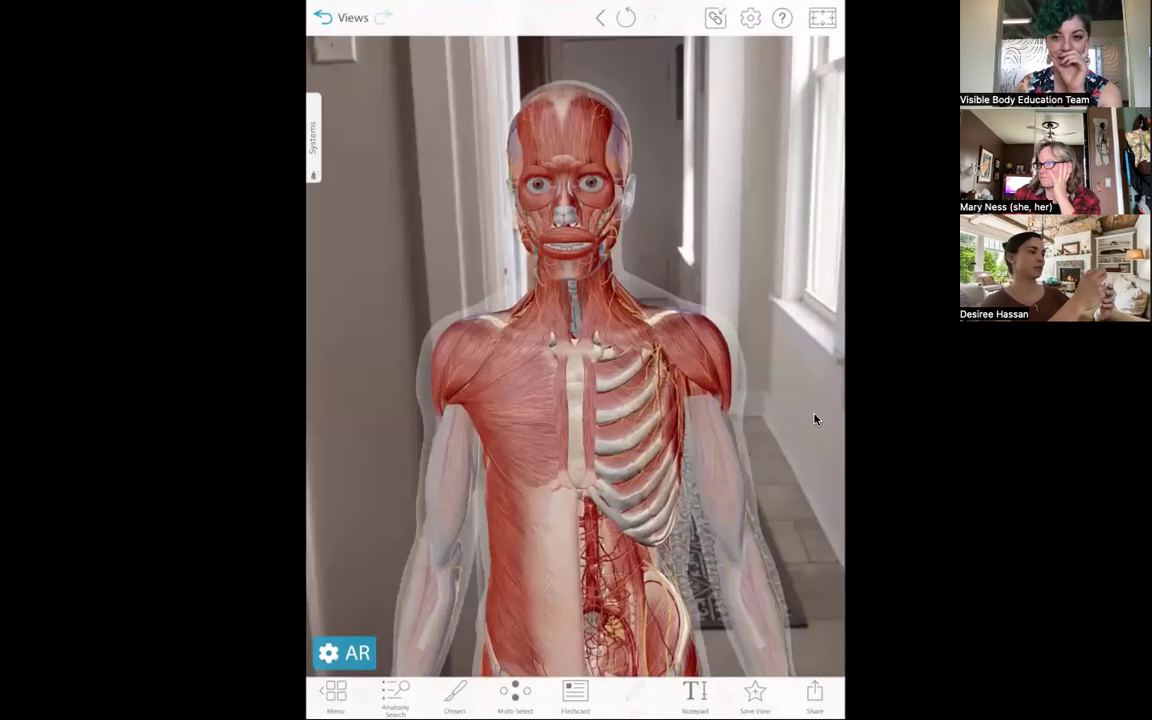
drag(328, 604, 364, 604)
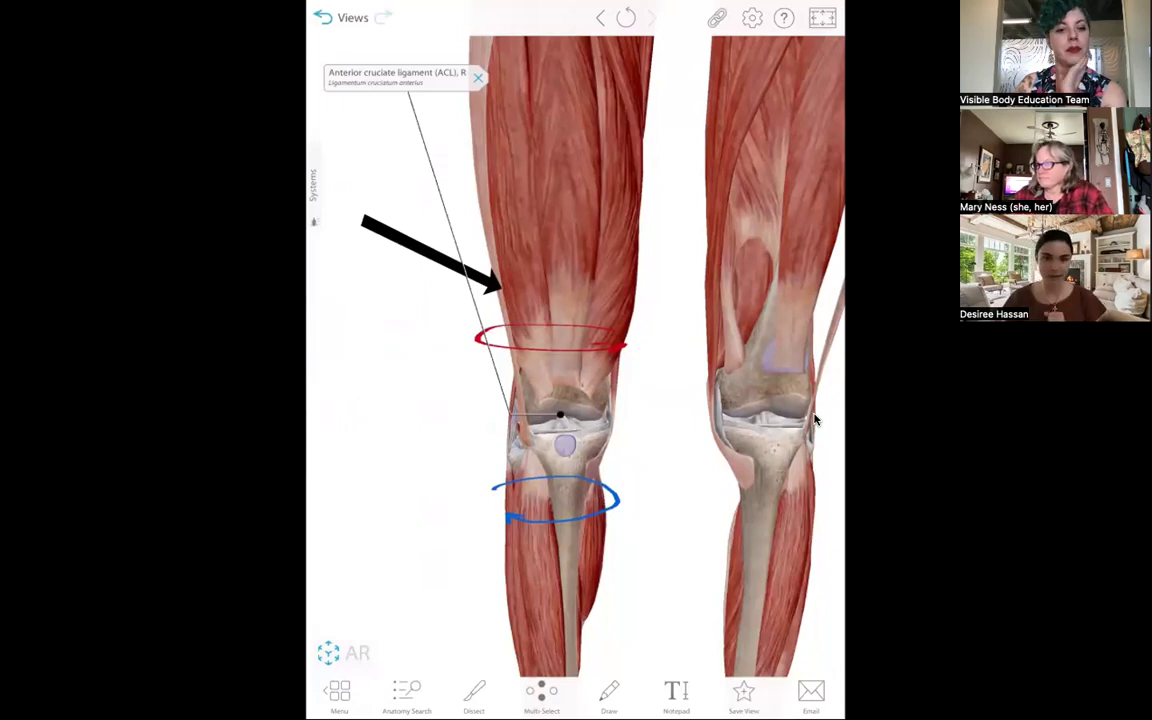
Step: Switch from the annotated knee view to the app showing Shoulder Abduction and examine the muscle action from behind and the front
key(super+h)
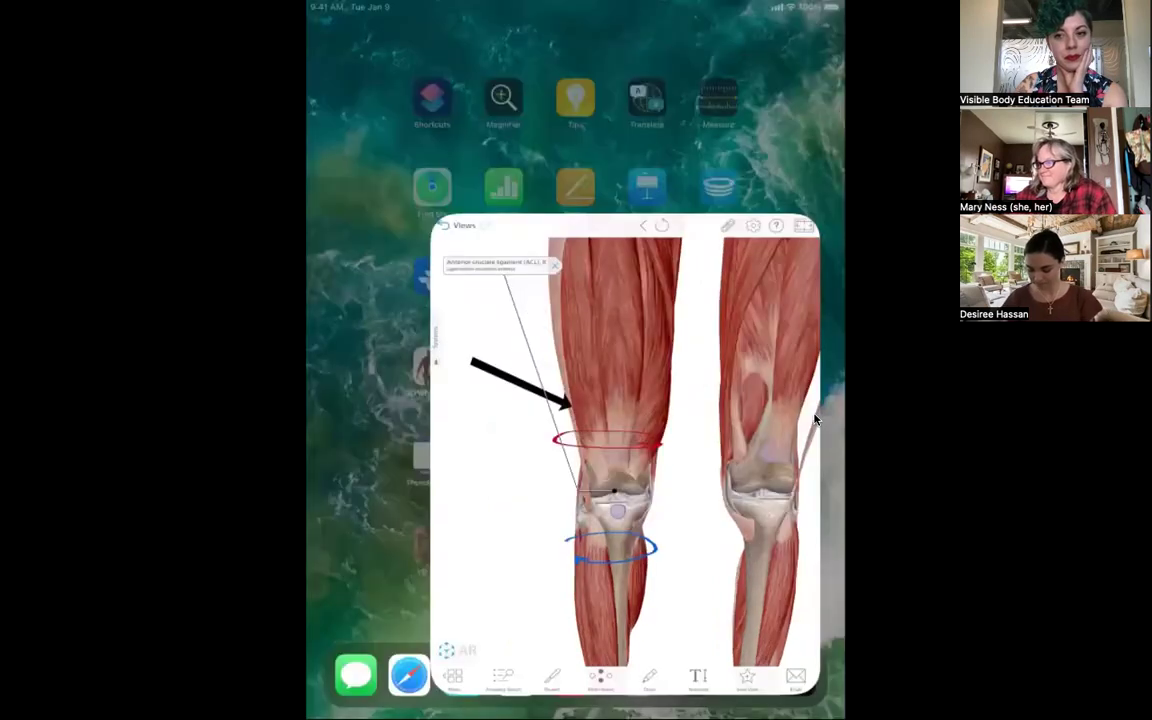
key(super+Tab)
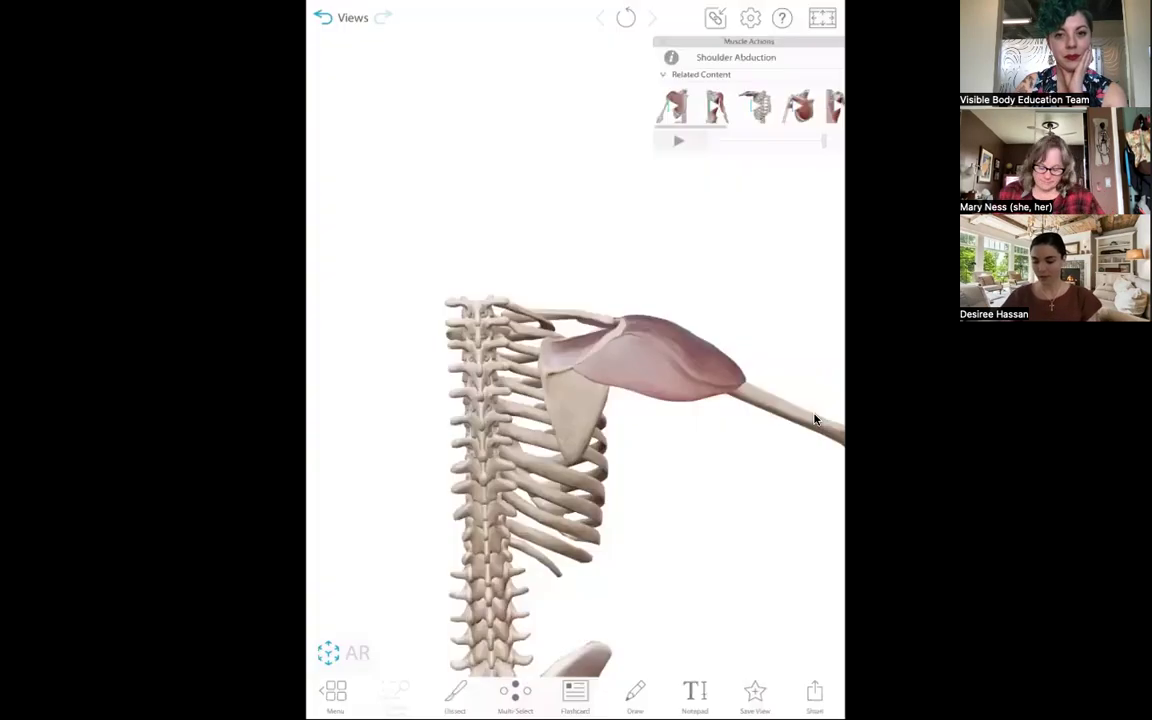
drag(344, 390, 344, 318)
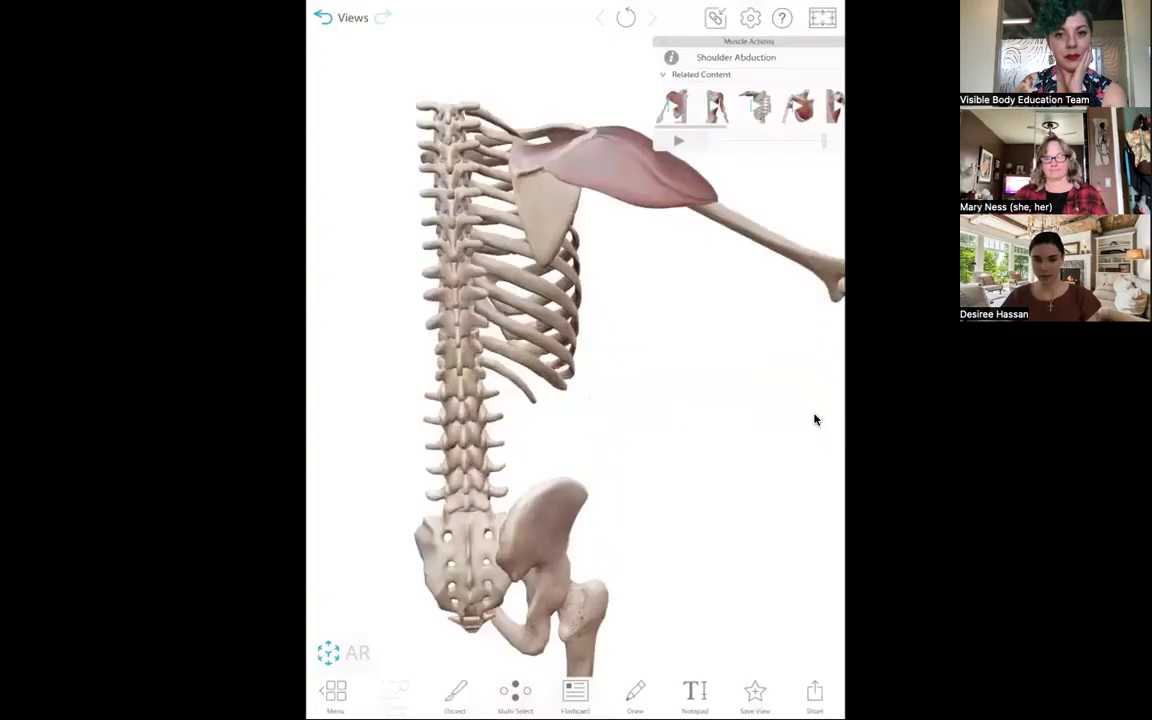
drag(700, 400, 400, 400)
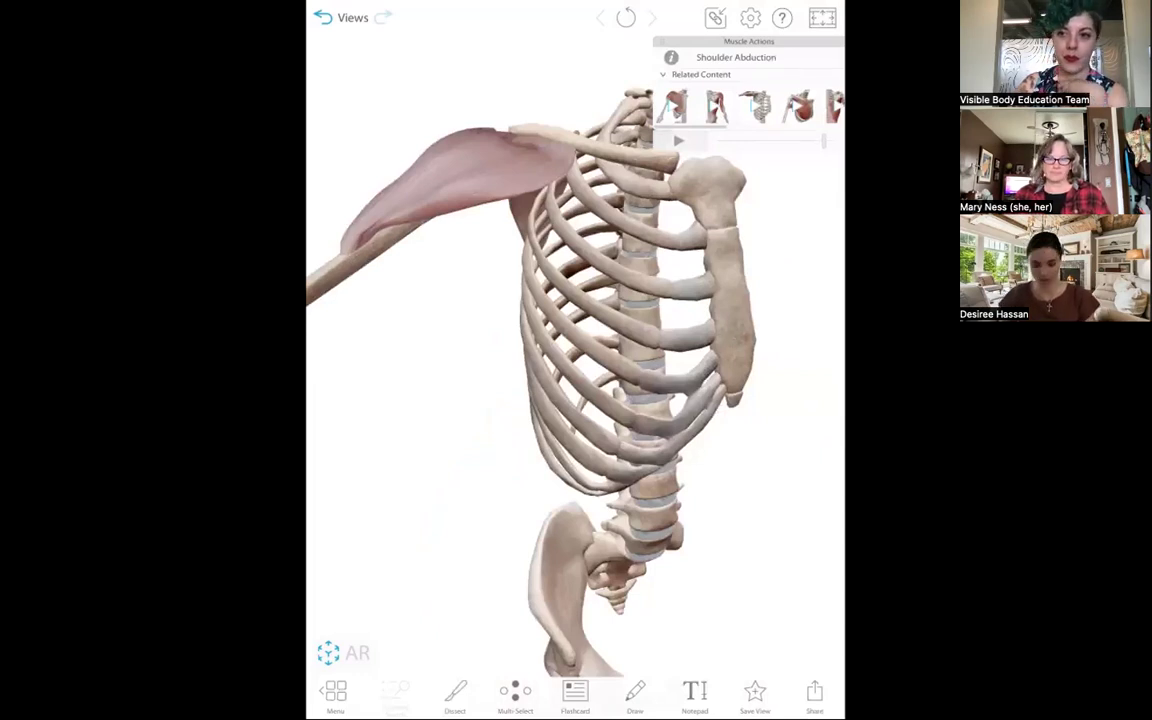
Step: Return to the content library and browse the flashcard decks in the Study section
click(336, 695)
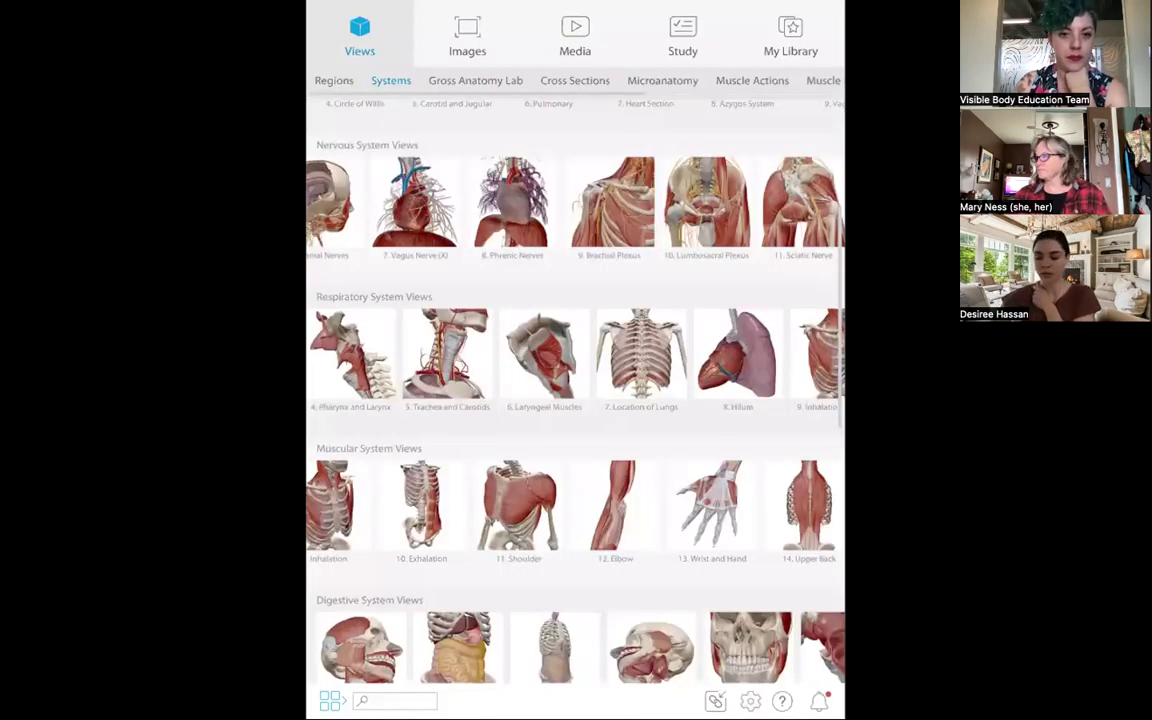
click(683, 32)
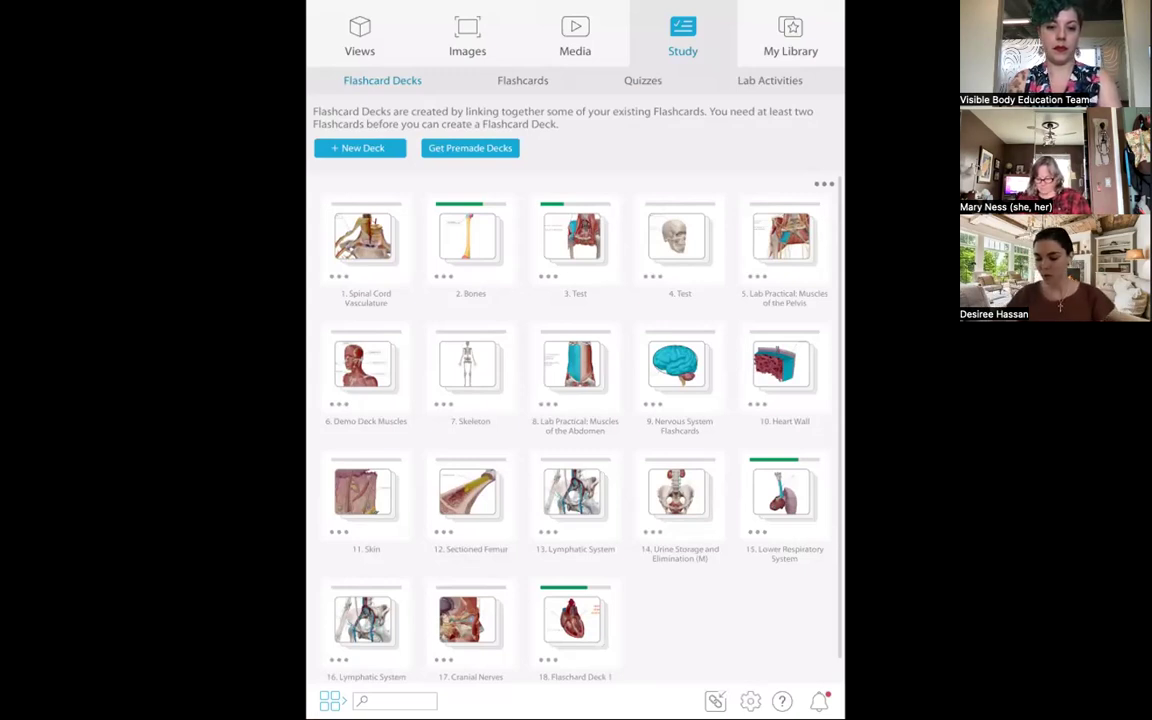
scroll(575, 430, down, 1)
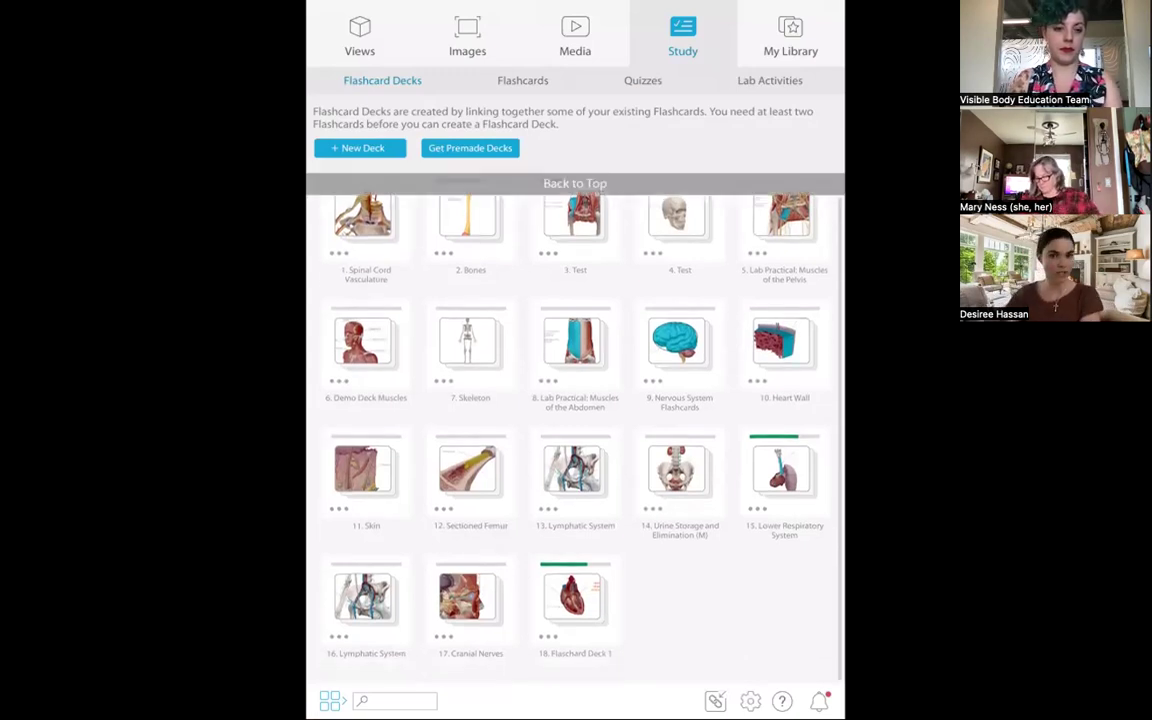
scroll(773, 402, up, 1)
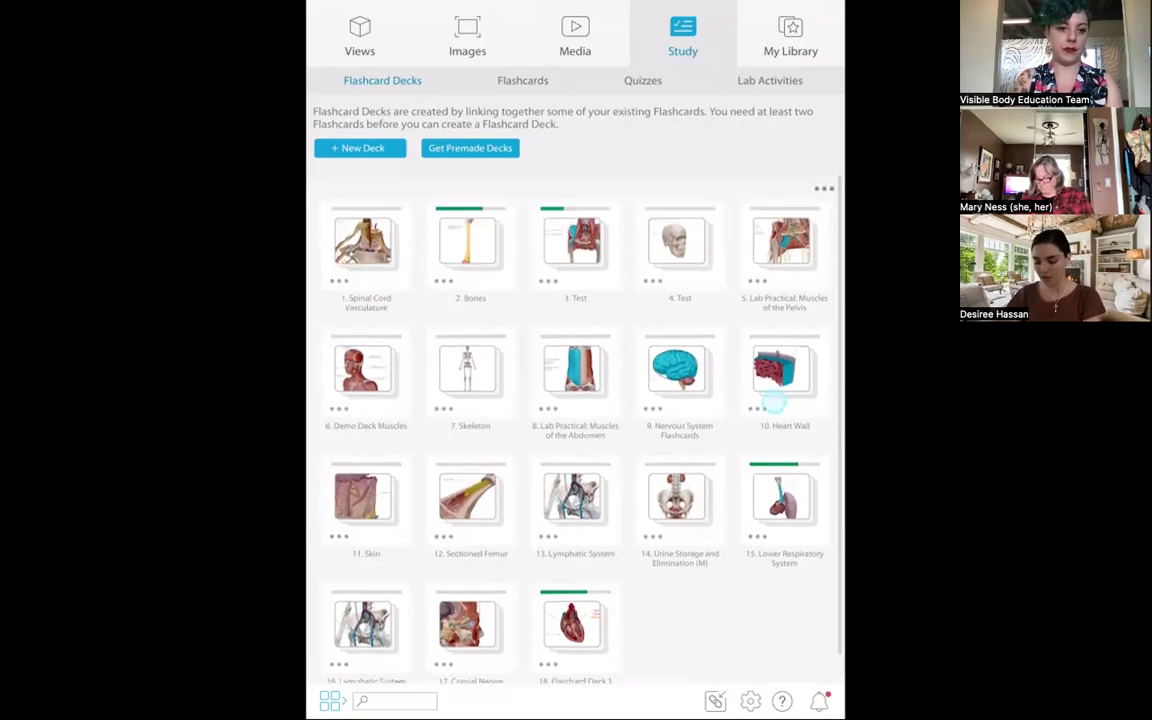
scroll(773, 402, down, 1)
scroll(710, 416, down, 1)
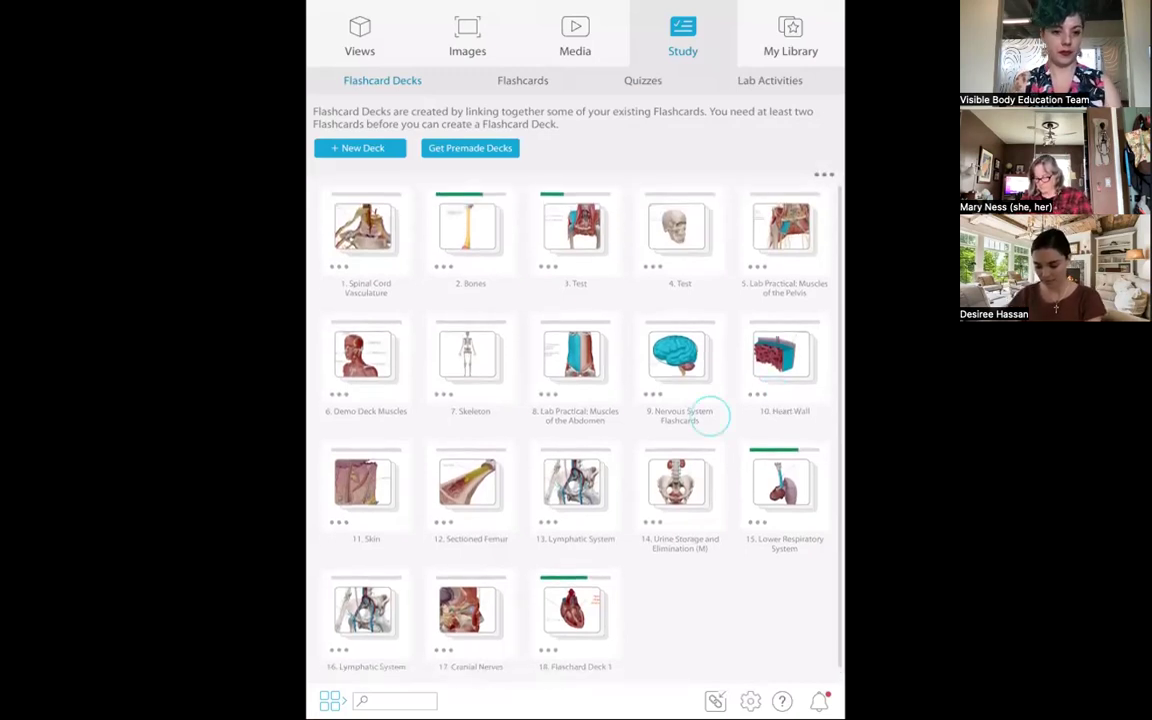
Step: Start the deck "Flaschard Deck 1" in default order, untimed, without limiting it to missed cards
scroll(710, 415, down, 1)
click(578, 603)
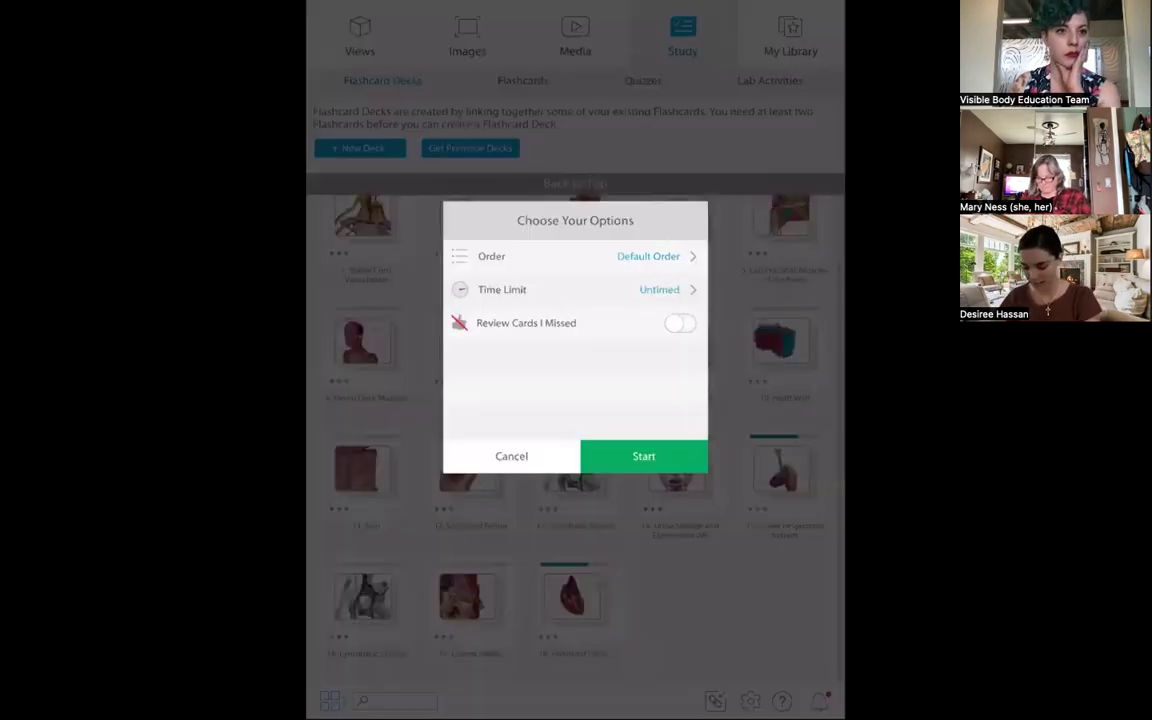
click(644, 456)
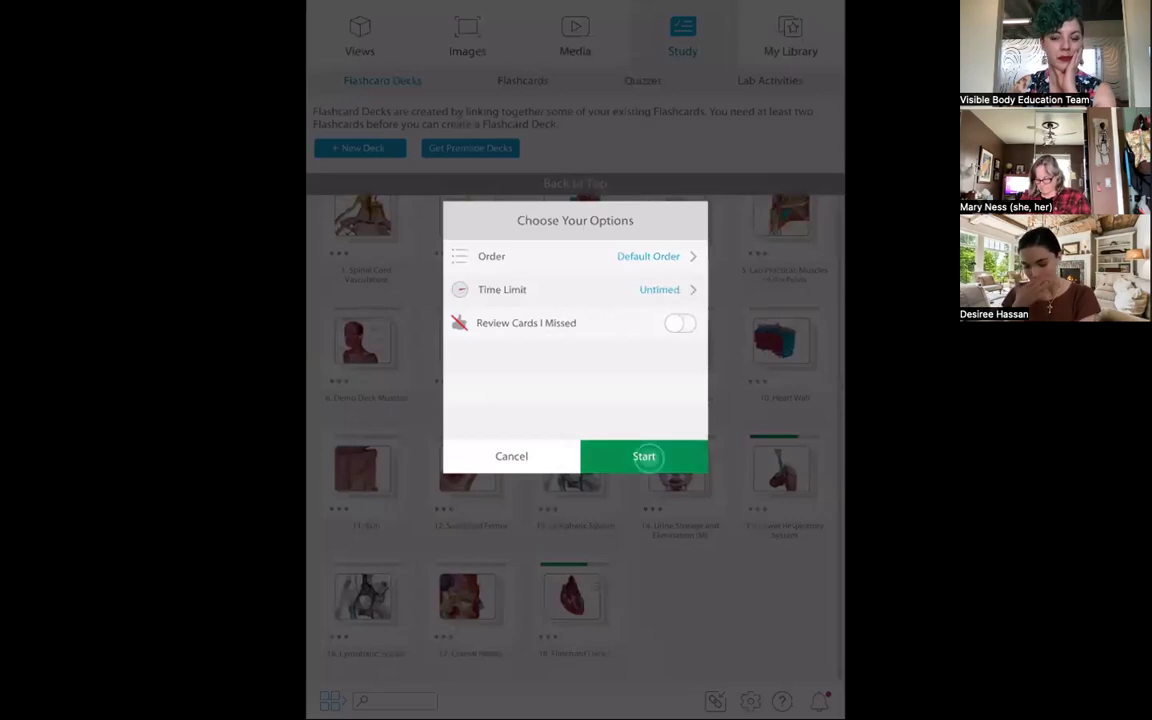